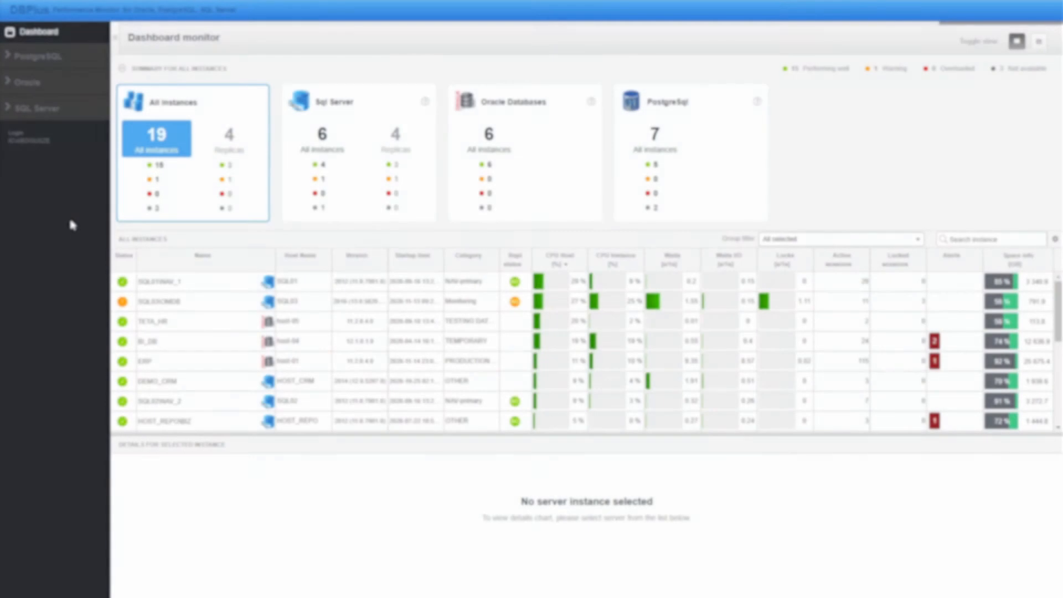
Expand the Oracle and PostgreSQL navigation sections and view the instance lists for SQL Server, Oracle, PostgreSQL and all platforms.
click(7, 83)
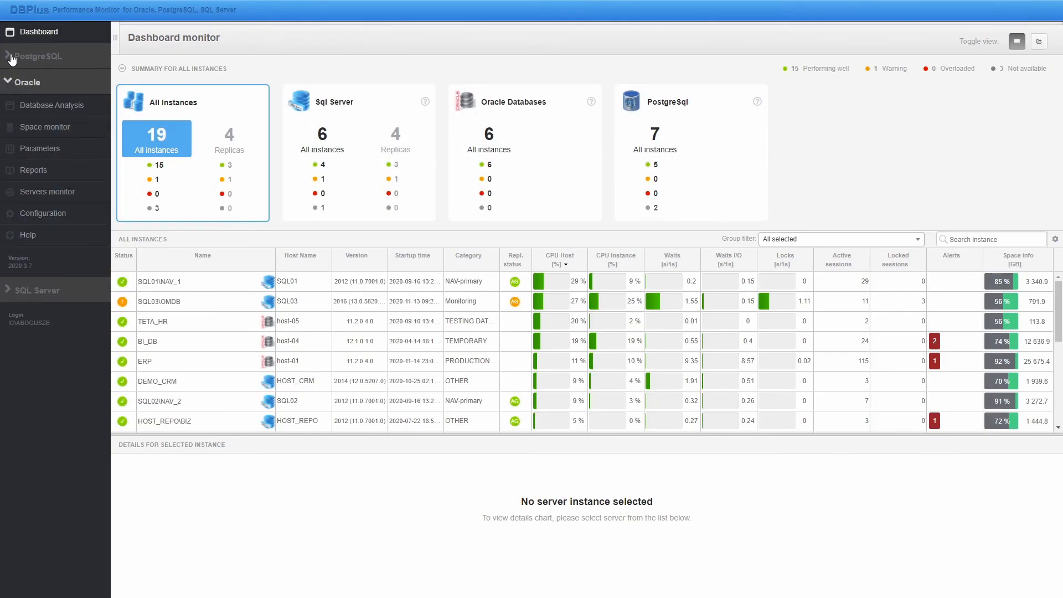
click(12, 56)
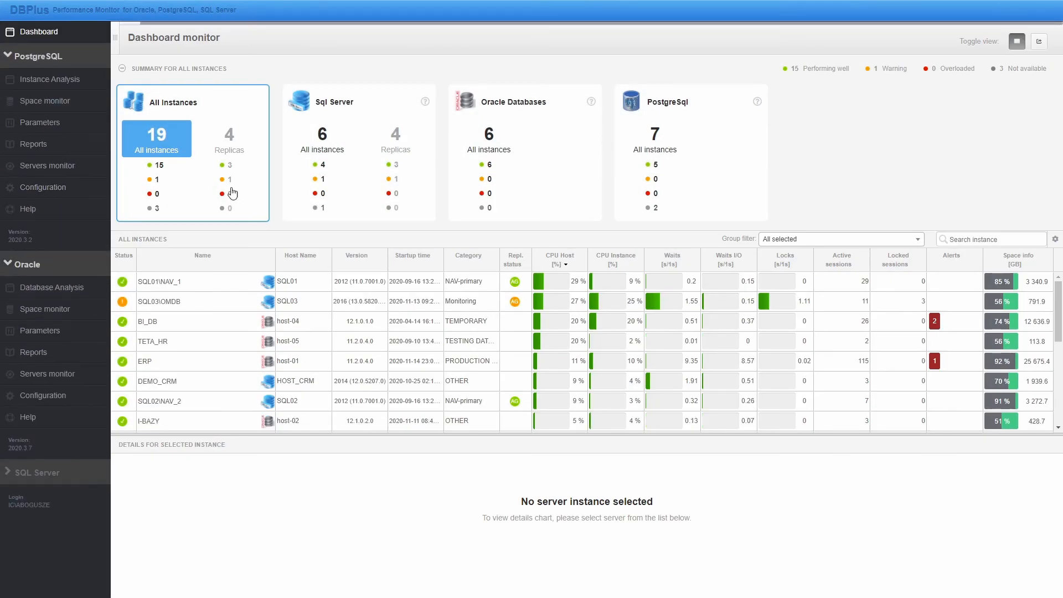
click(308, 111)
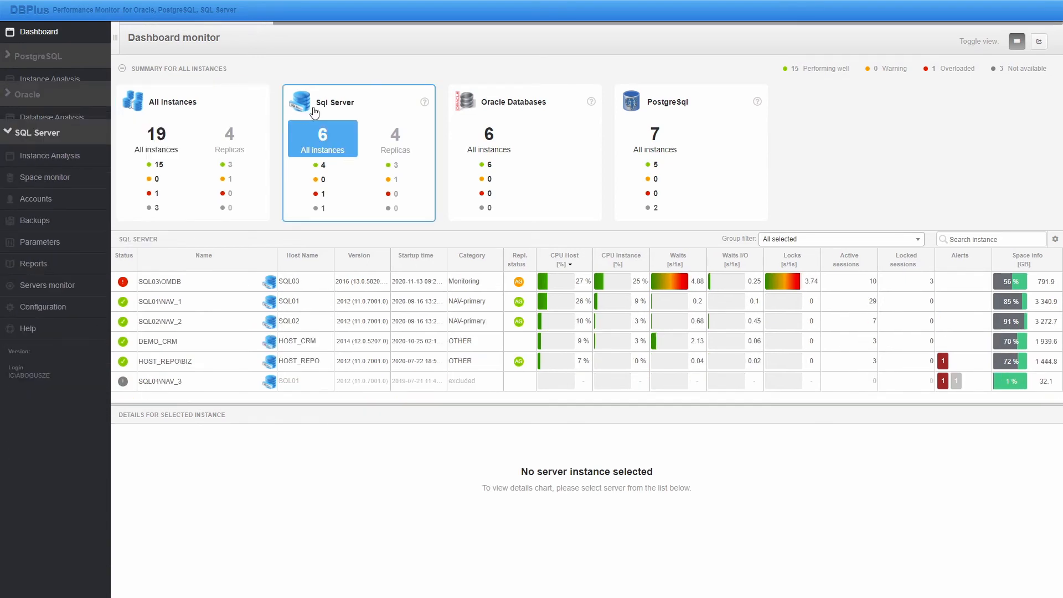
click(469, 106)
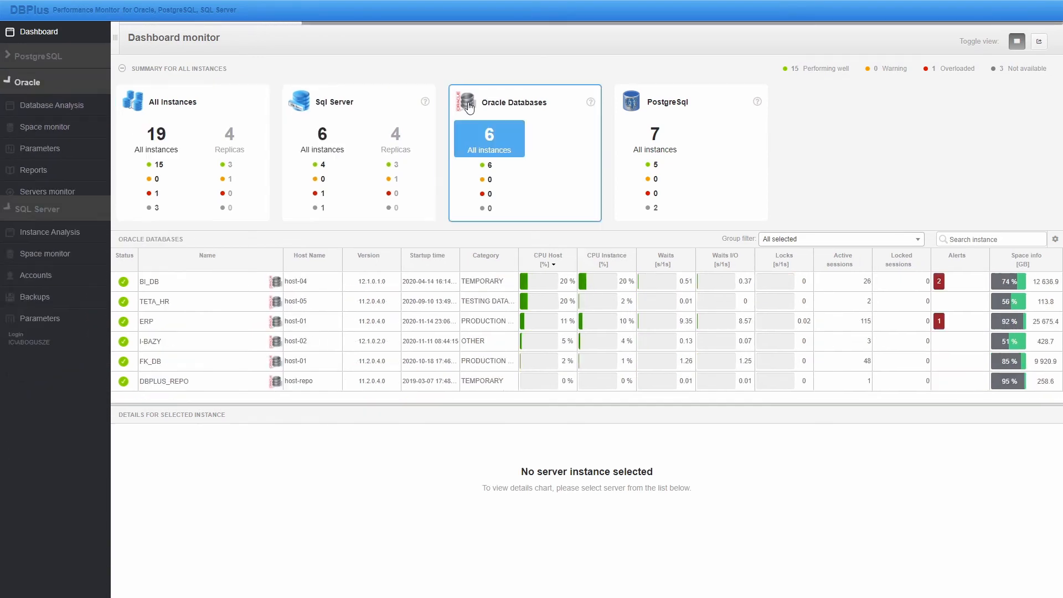
click(635, 109)
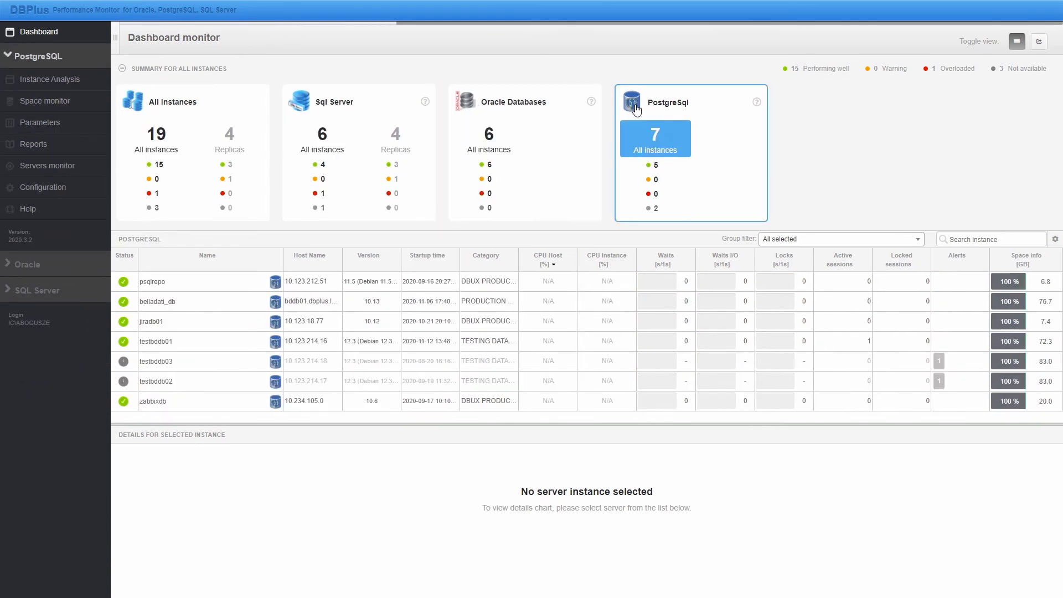
click(133, 108)
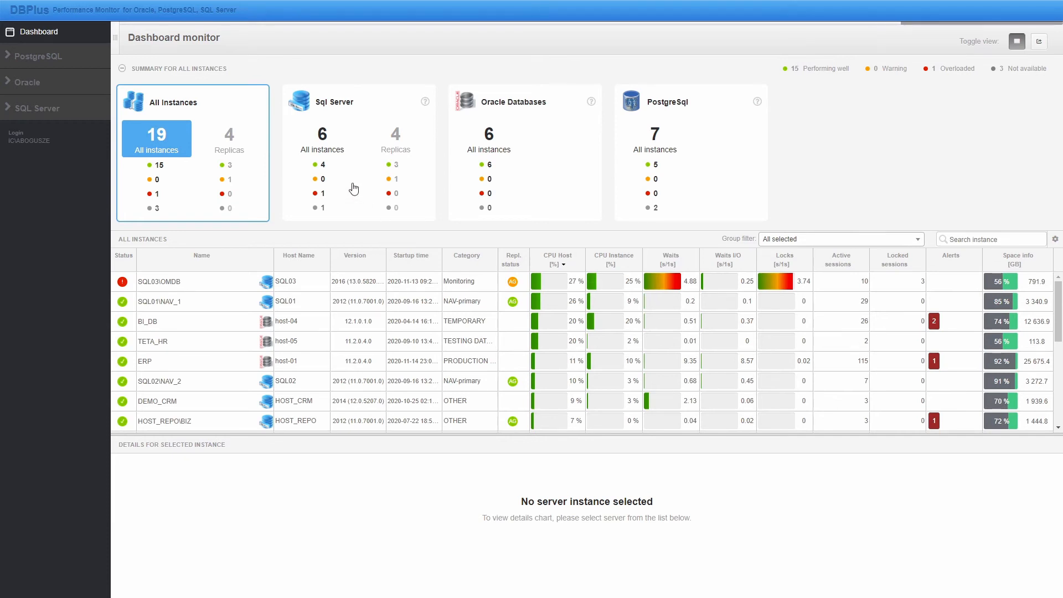
View the SQL Server instances that perform well, and select the ERP database from the Oracle instance list.
click(326, 165)
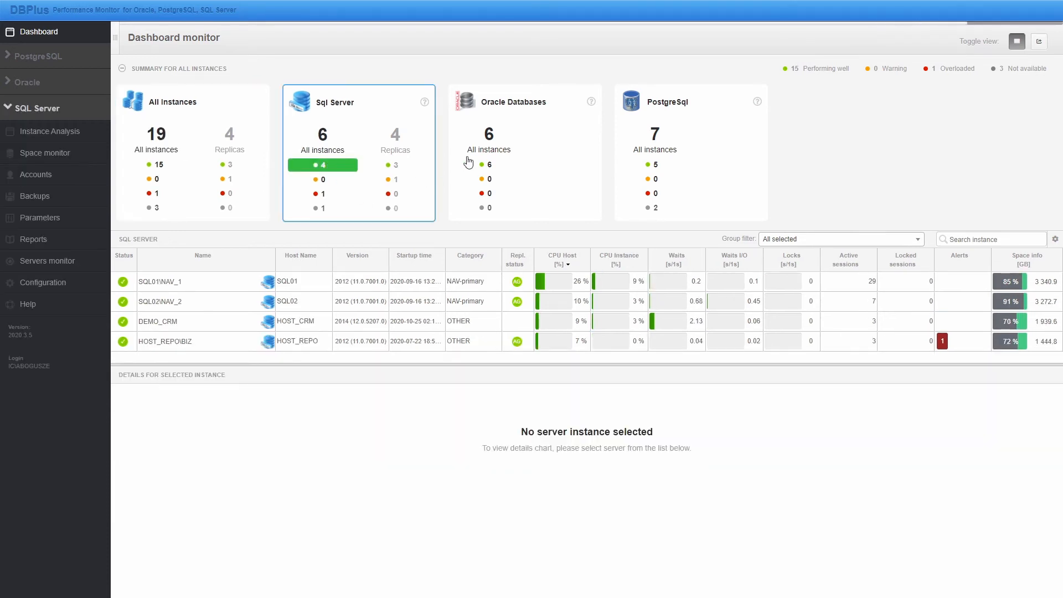
click(489, 137)
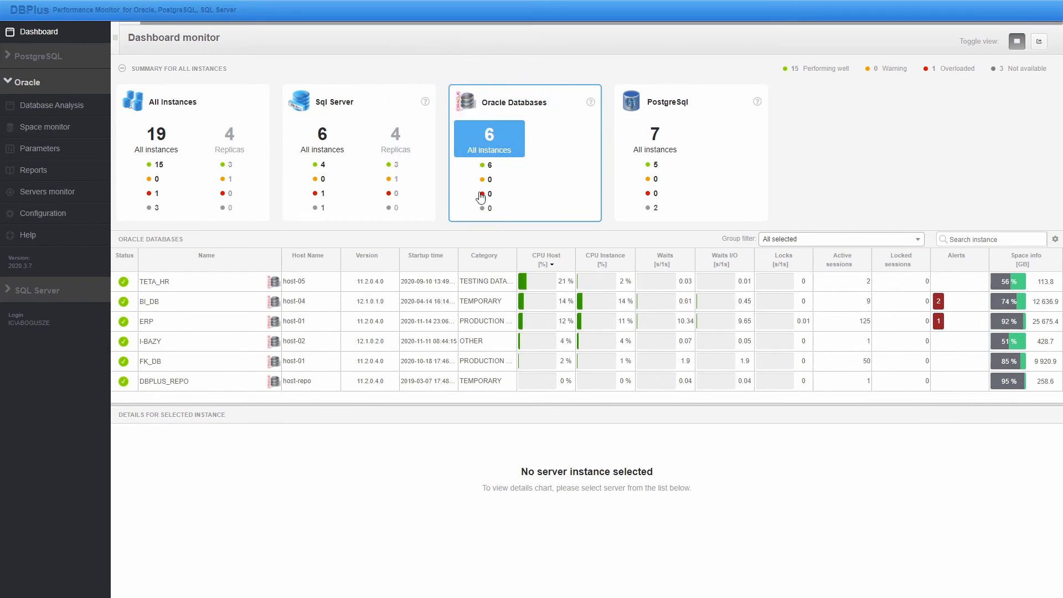
click(224, 330)
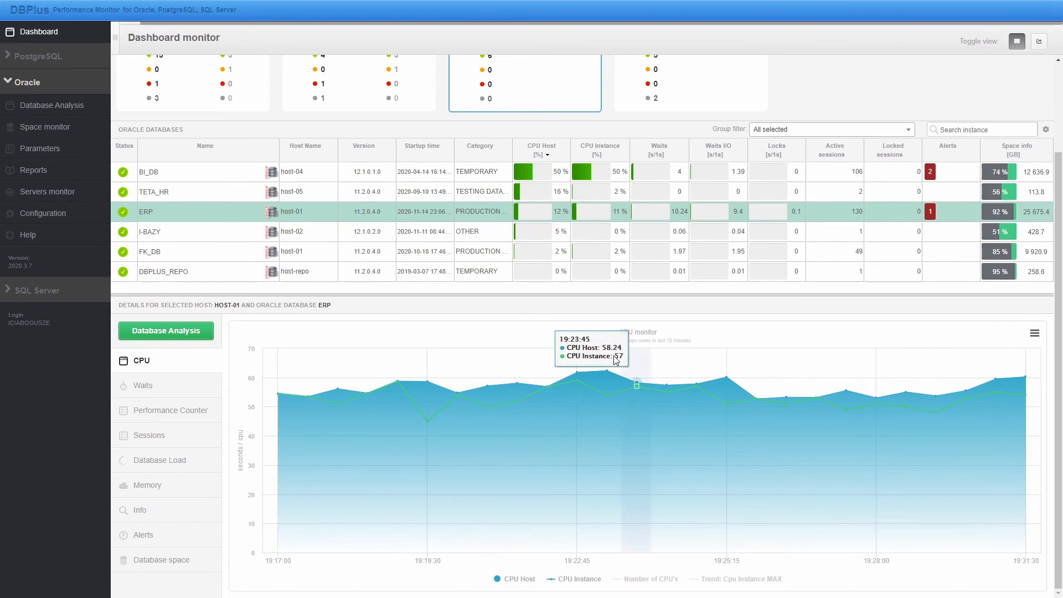
Examine the ERP database's Waits, Performance Counter, Sessions, Database Load and Memory charts in the instance details.
click(192, 390)
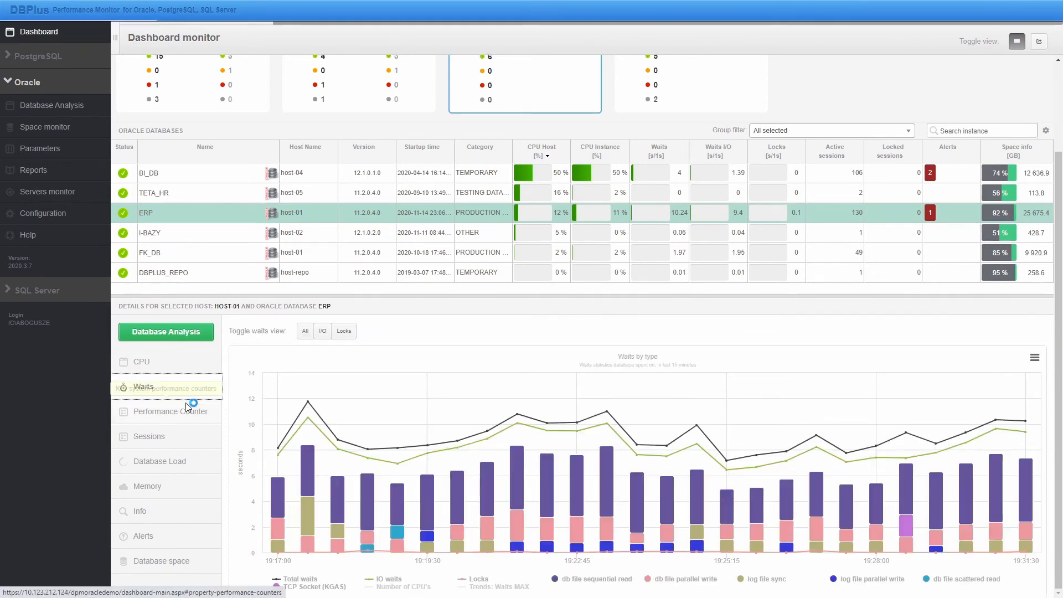
click(186, 410)
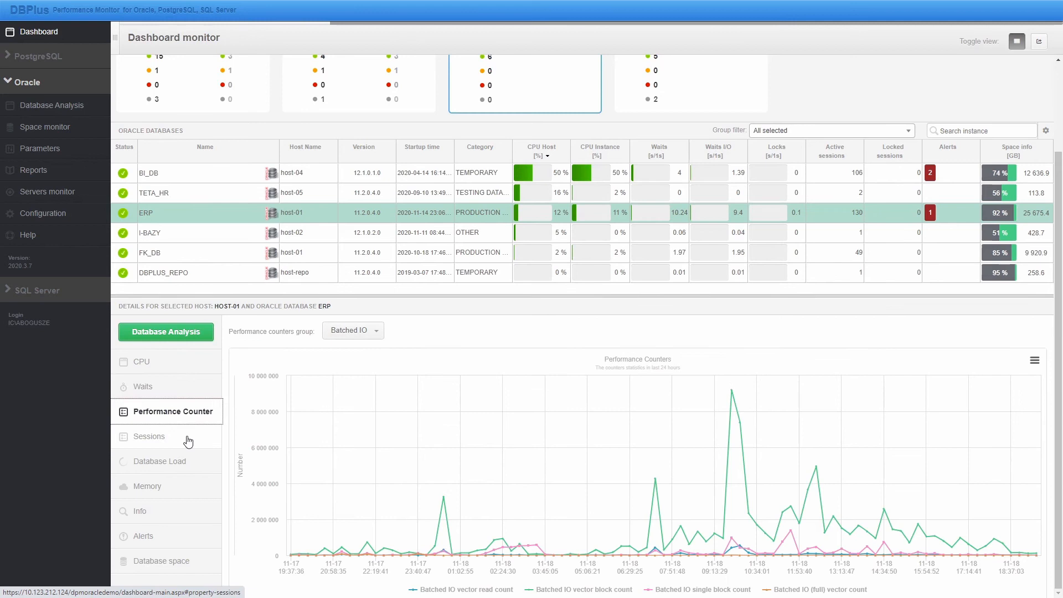
click(188, 438)
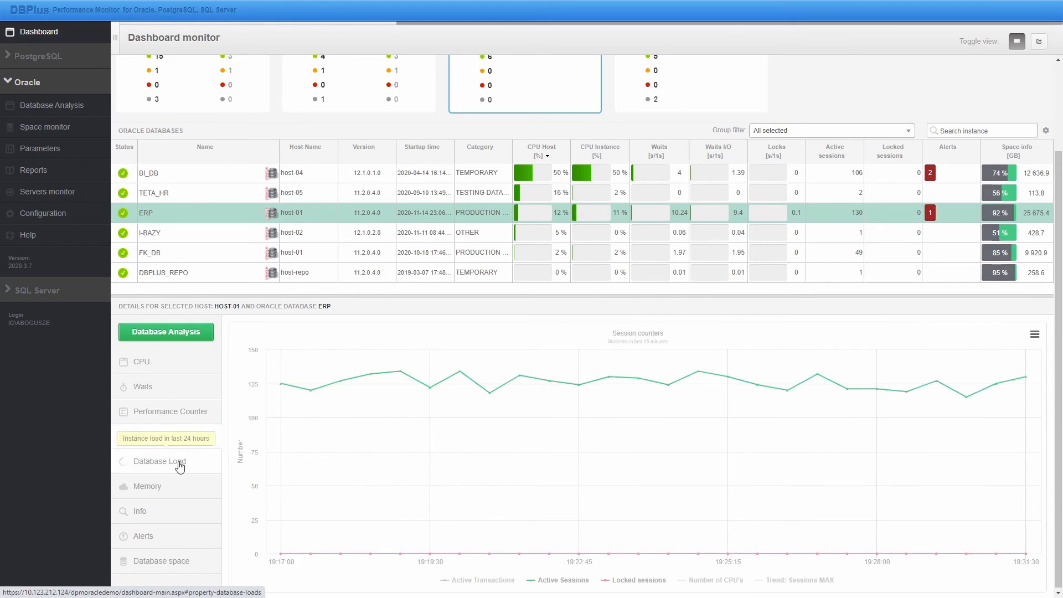
click(179, 464)
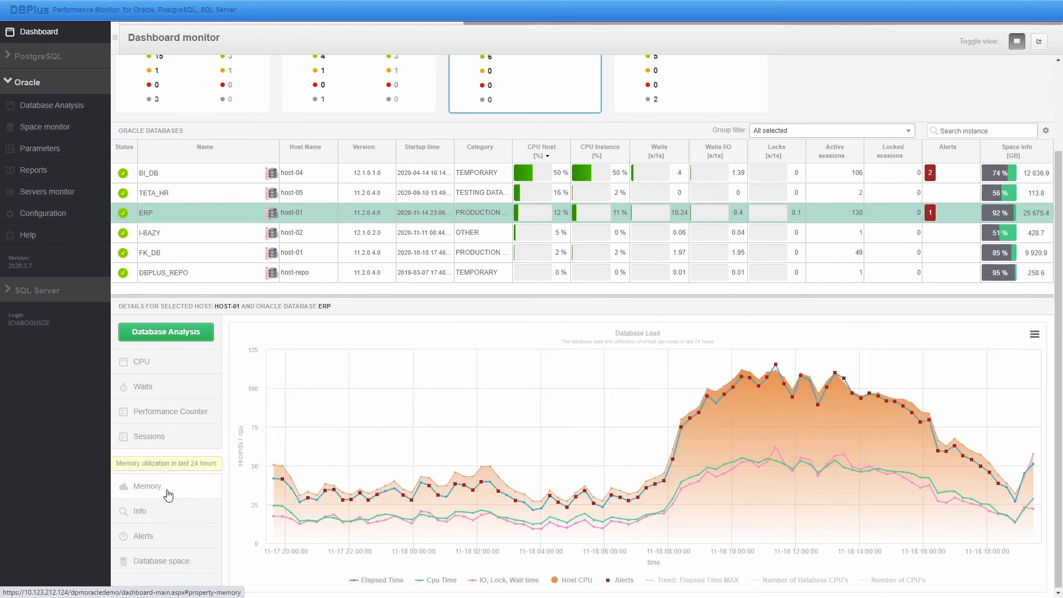
click(169, 493)
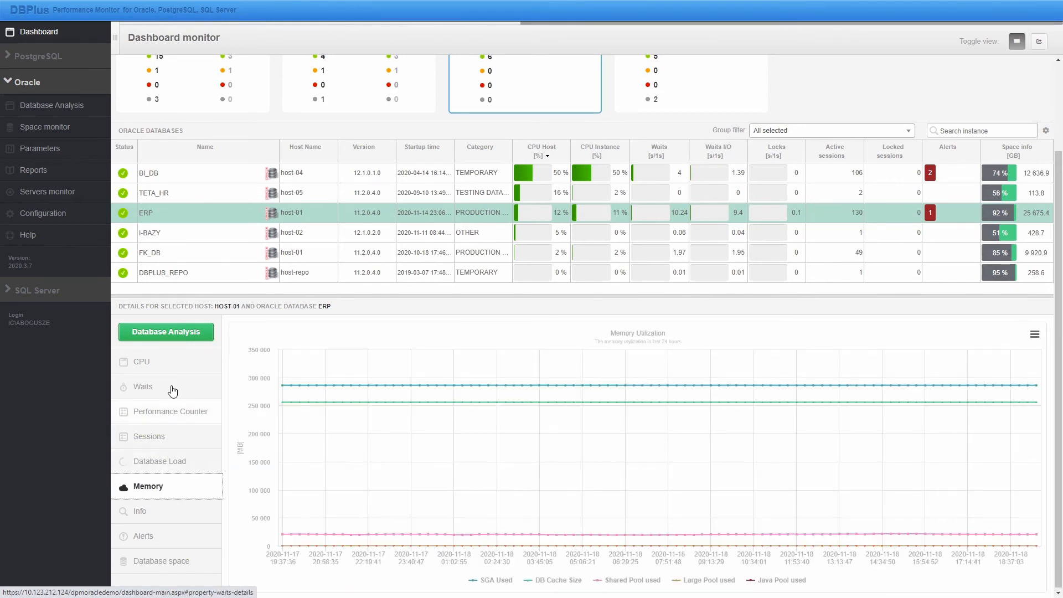
Open the database analysis for ERP and show the SQL statements snapshot at 11:41:45 on 2020-07-31 from the load chart.
click(166, 331)
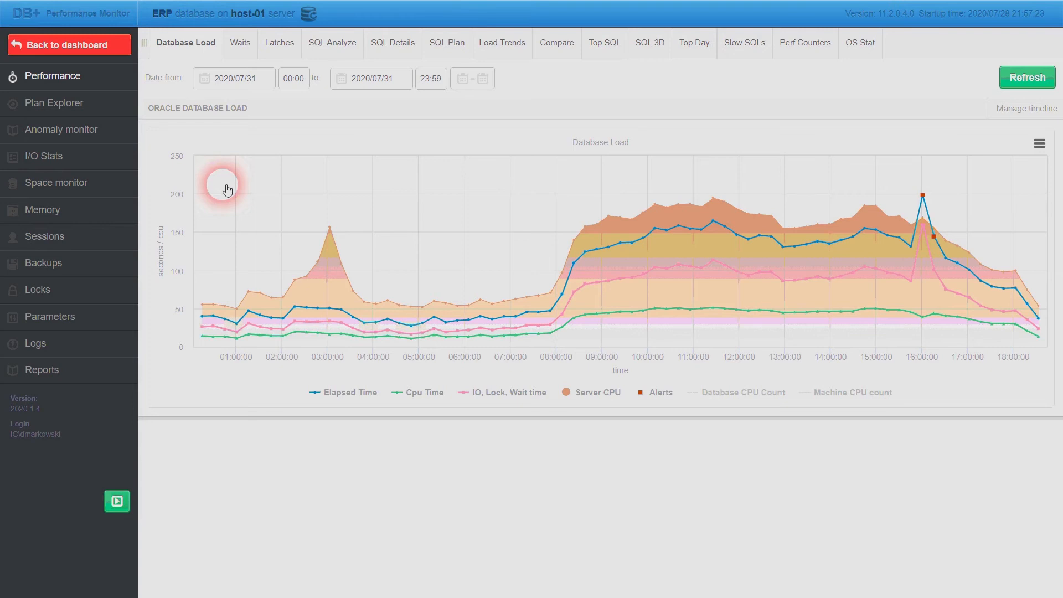
click(726, 224)
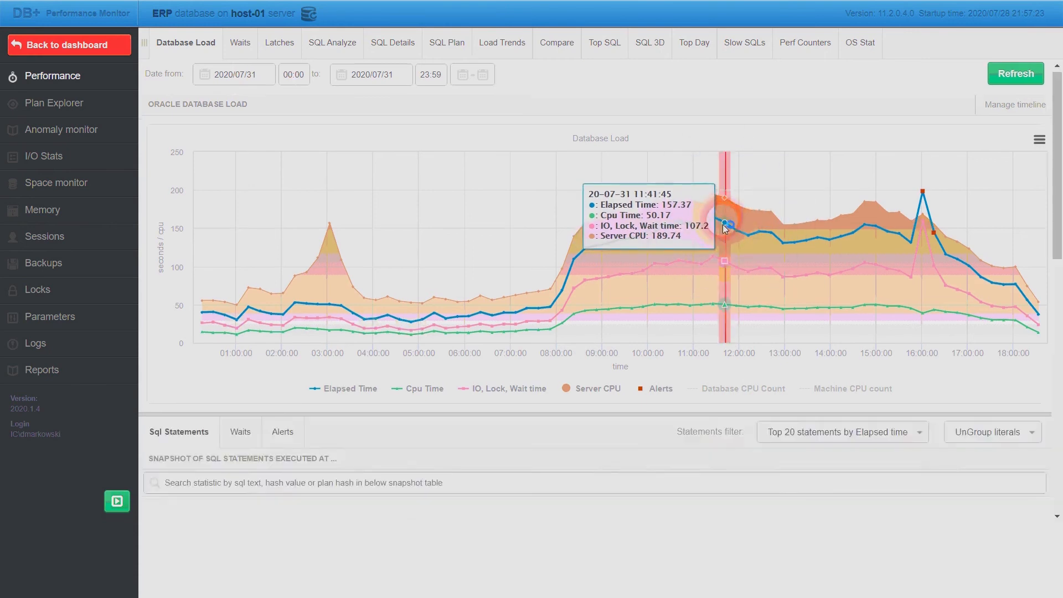
scroll(726, 221, down, 5)
click(717, 285)
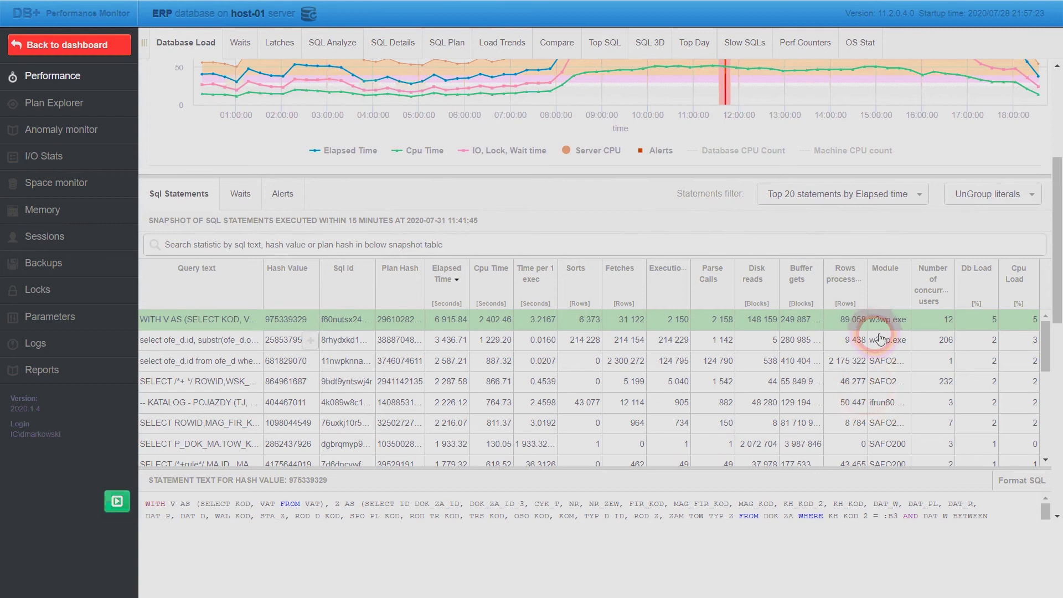
Open the SQL details of the statement with the highest elapsed time in the snapshot, hash value 975339329.
drag(1054, 256, 1055, 180)
click(305, 324)
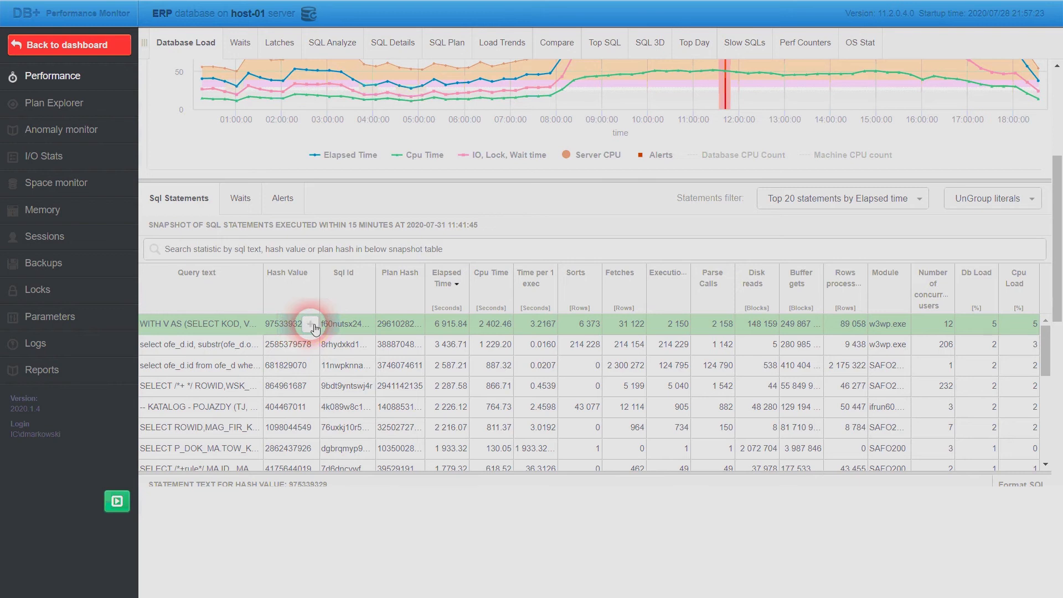
click(312, 325)
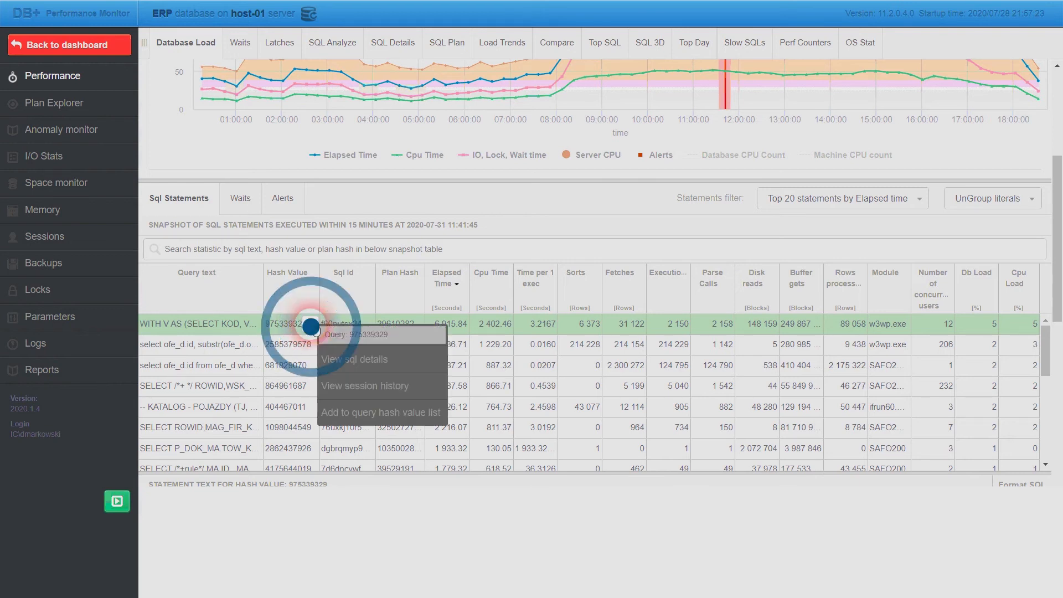
click(337, 359)
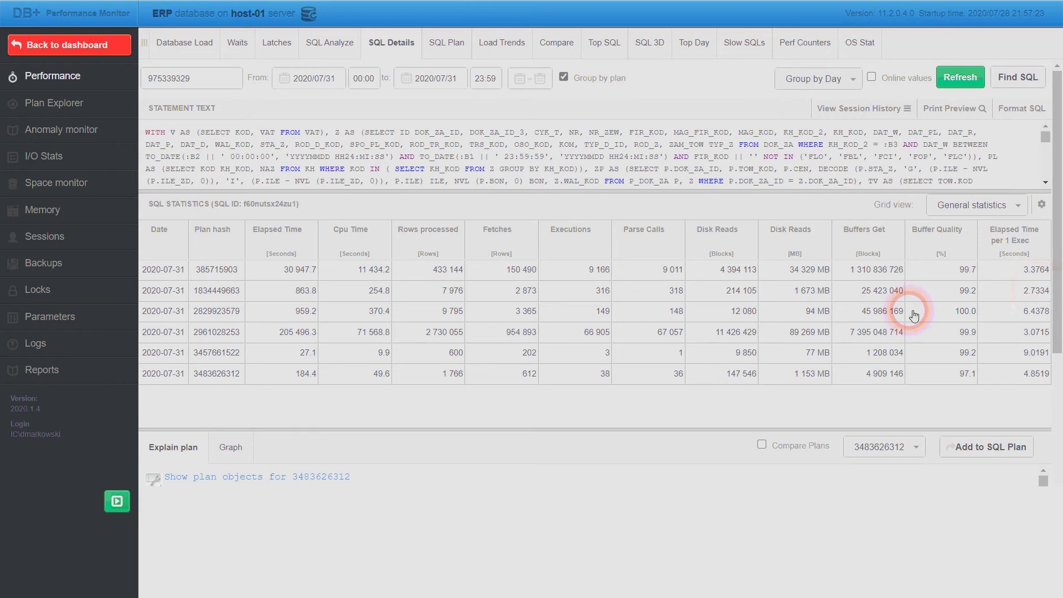
Show the ERP database's Load Trends from 2015/08/01, grouped by month.
click(502, 43)
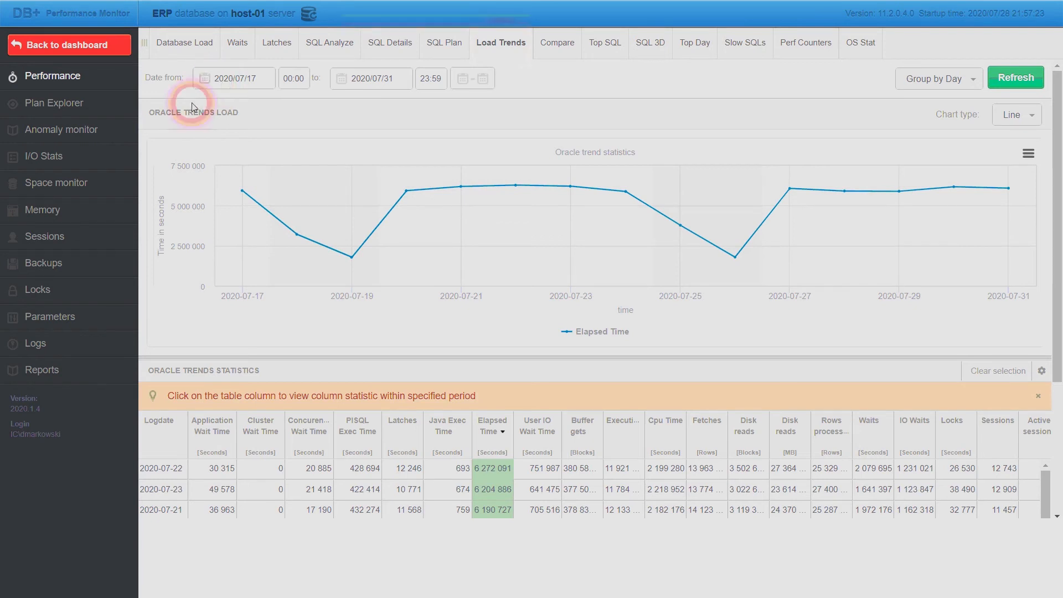
click(232, 78)
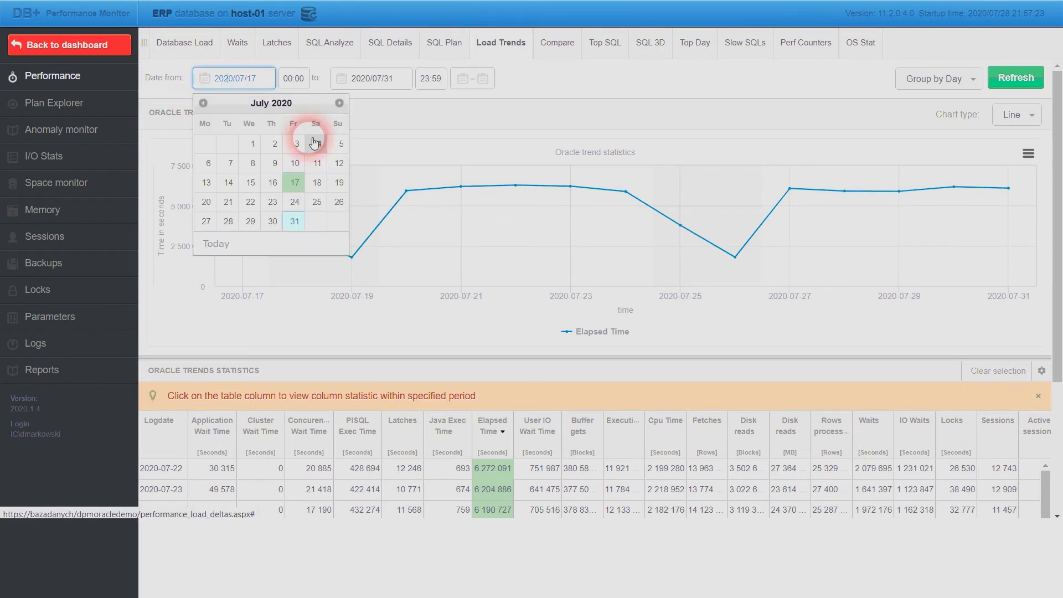
text(15/08/01)
click(962, 78)
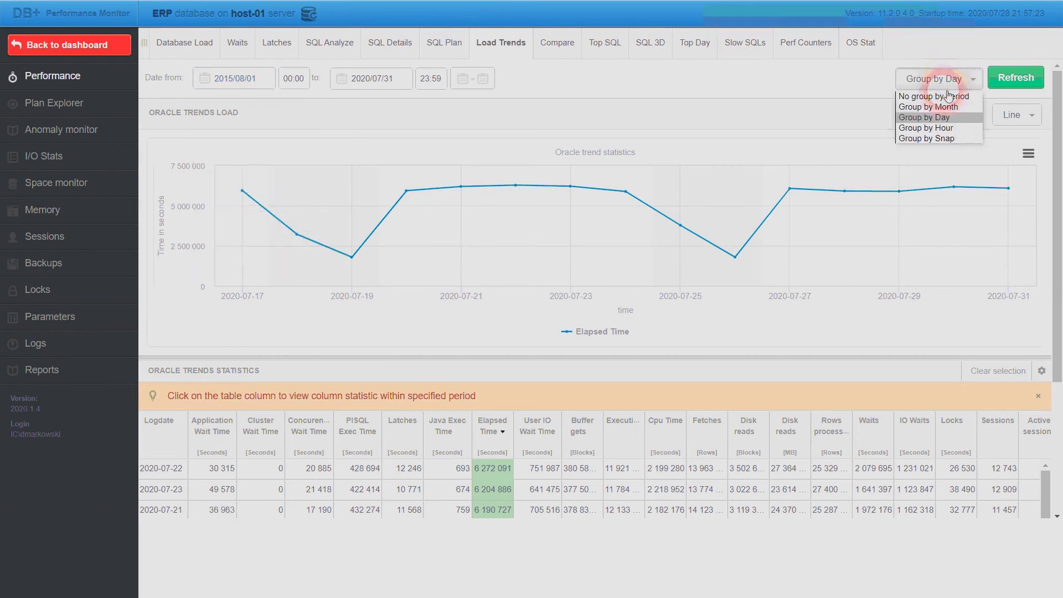
click(977, 98)
click(1018, 78)
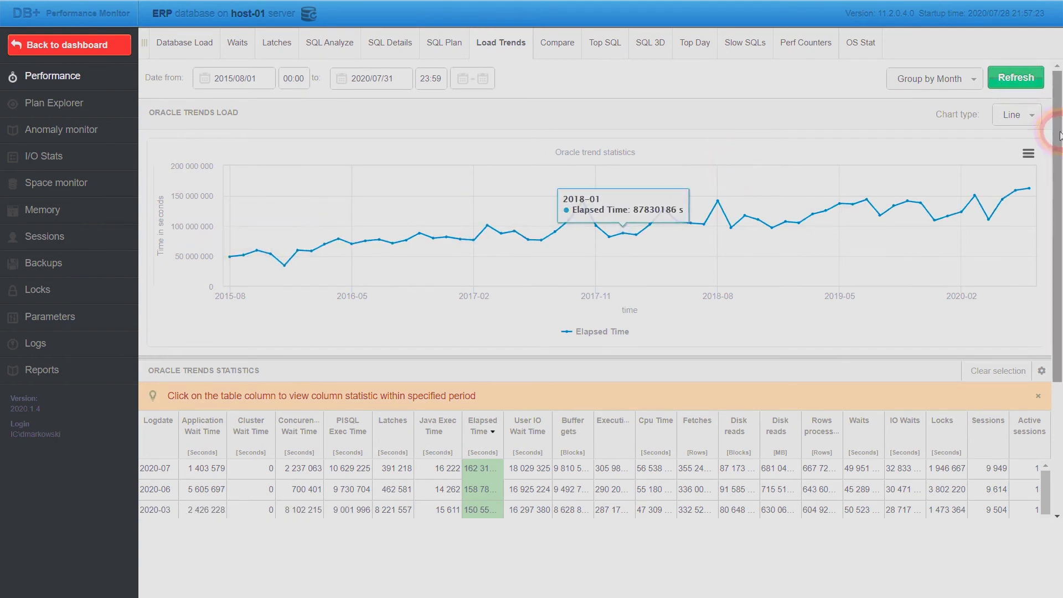
Add the Cpu Time, Waits, Locks and Sessions statistics to the load trend chart.
scroll(1036, 124, down, 1)
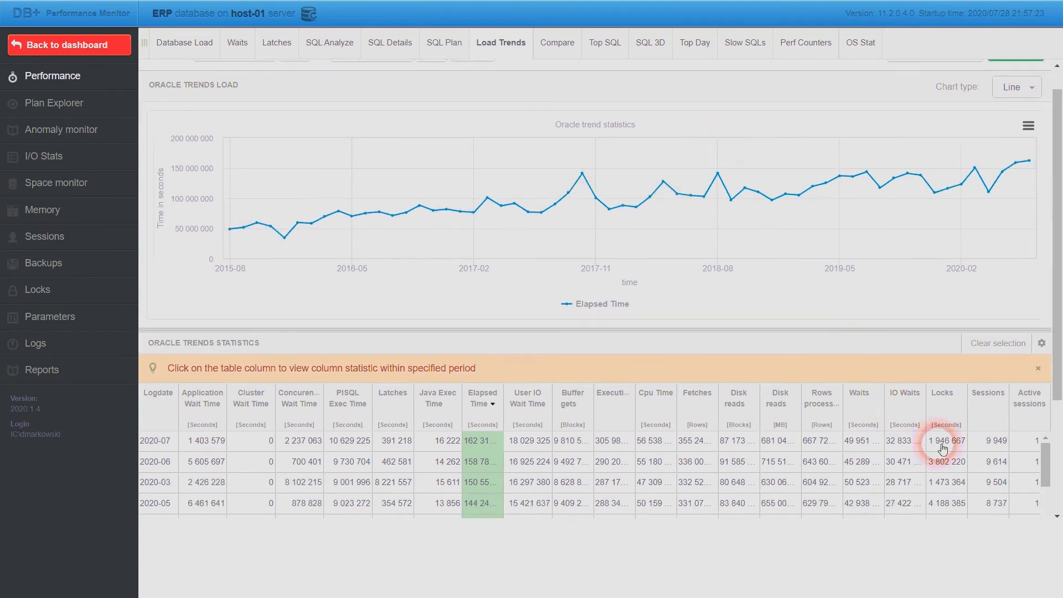
click(639, 459)
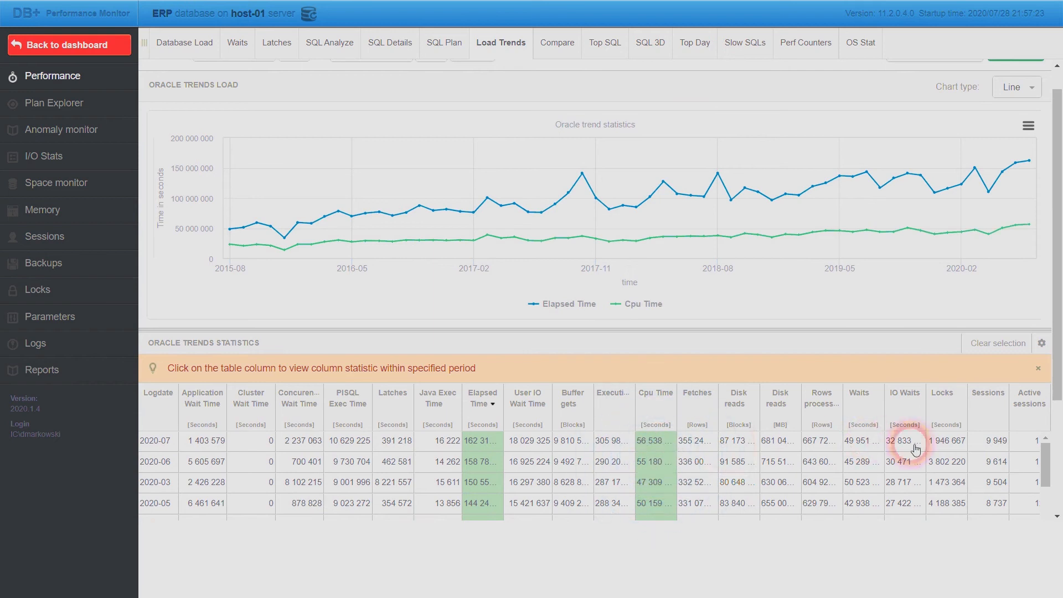
click(868, 451)
double_click(950, 448)
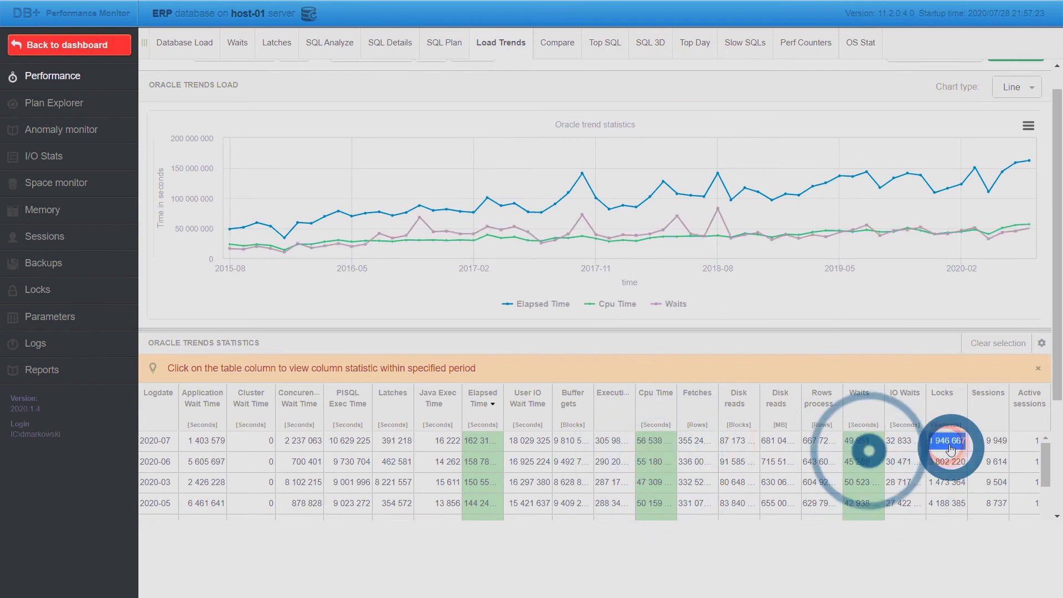
click(994, 450)
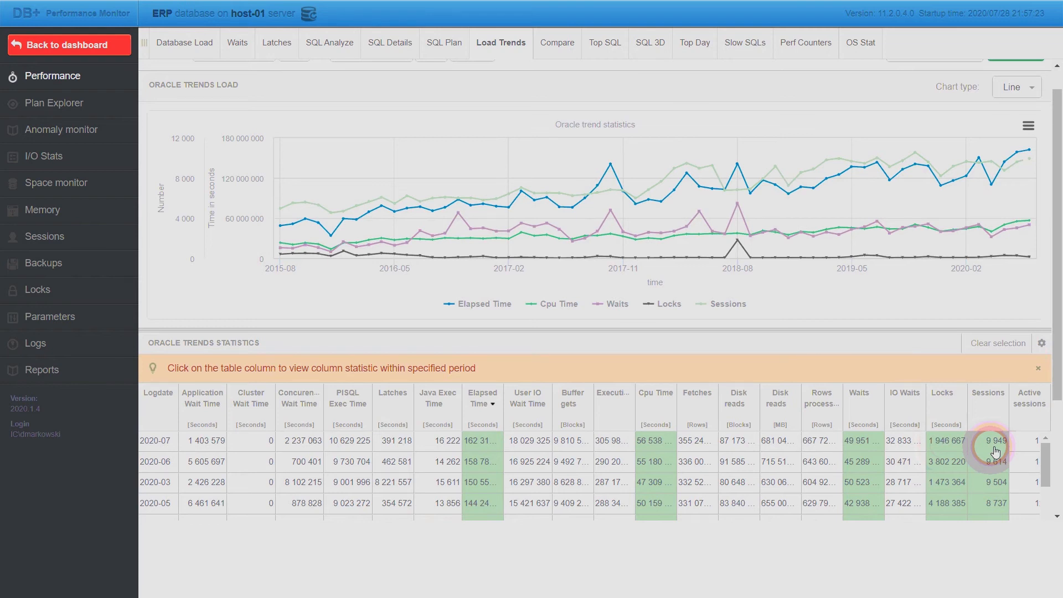
Remove the Sessions, Locks and Waits statistics from the load trend chart.
click(999, 501)
click(945, 482)
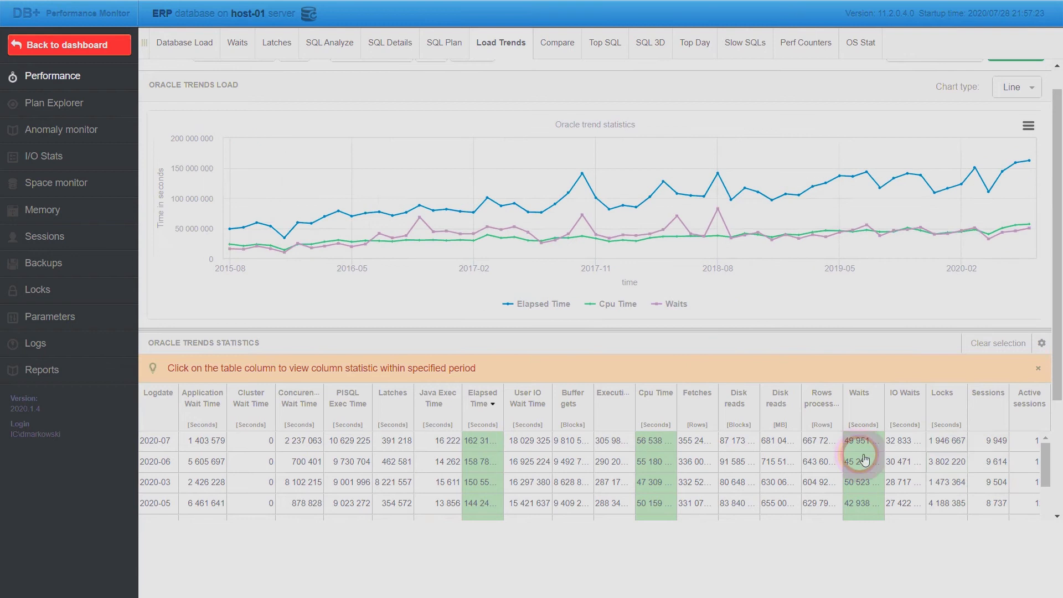
click(865, 458)
click(664, 459)
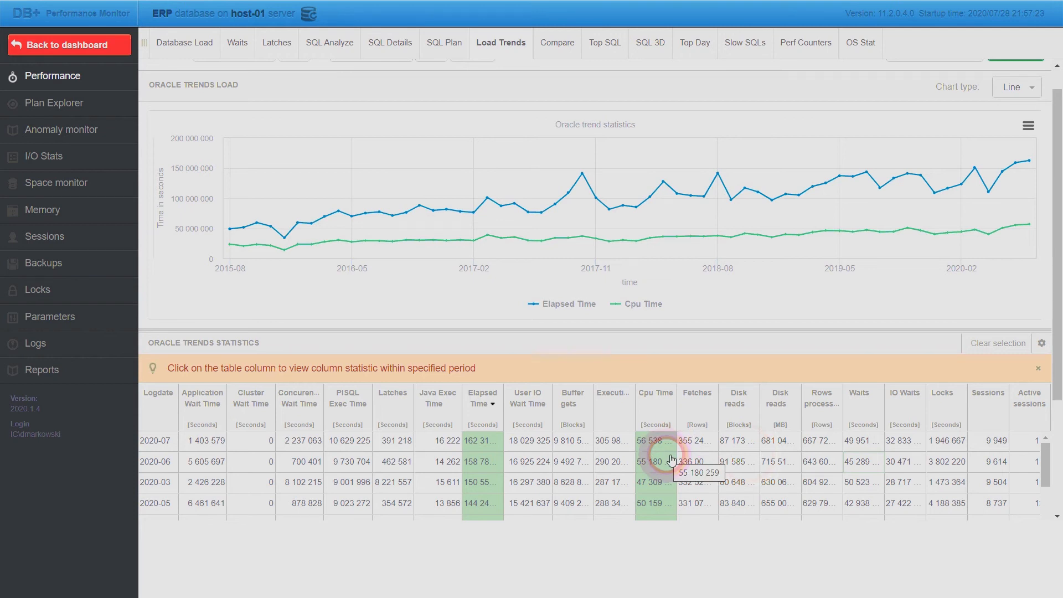
Compare Elapsed Time with Sessions alone and with Cpu Time alone on the load trend chart.
click(670, 459)
click(987, 468)
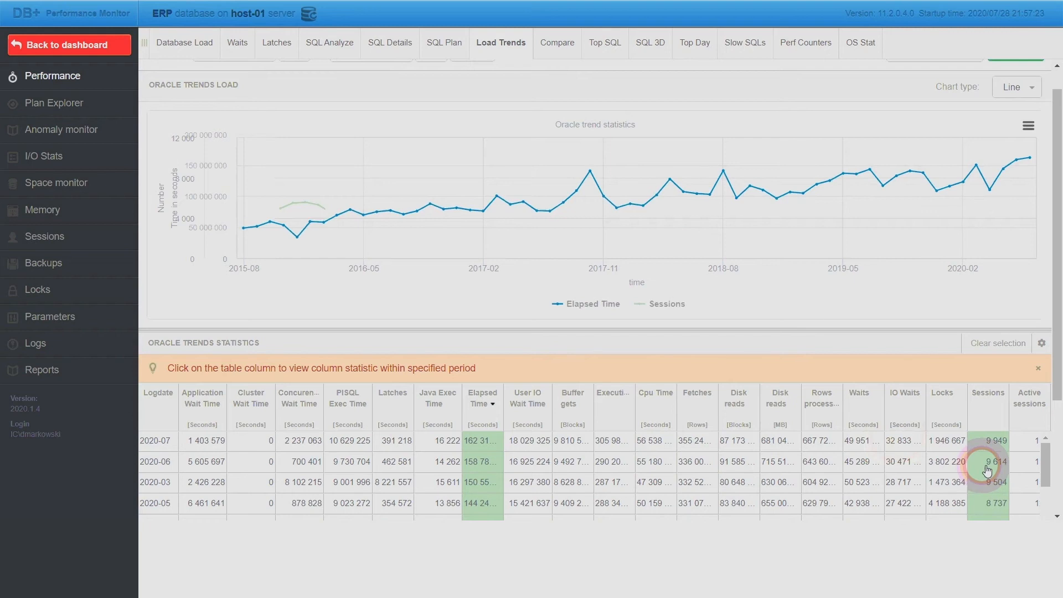
click(671, 459)
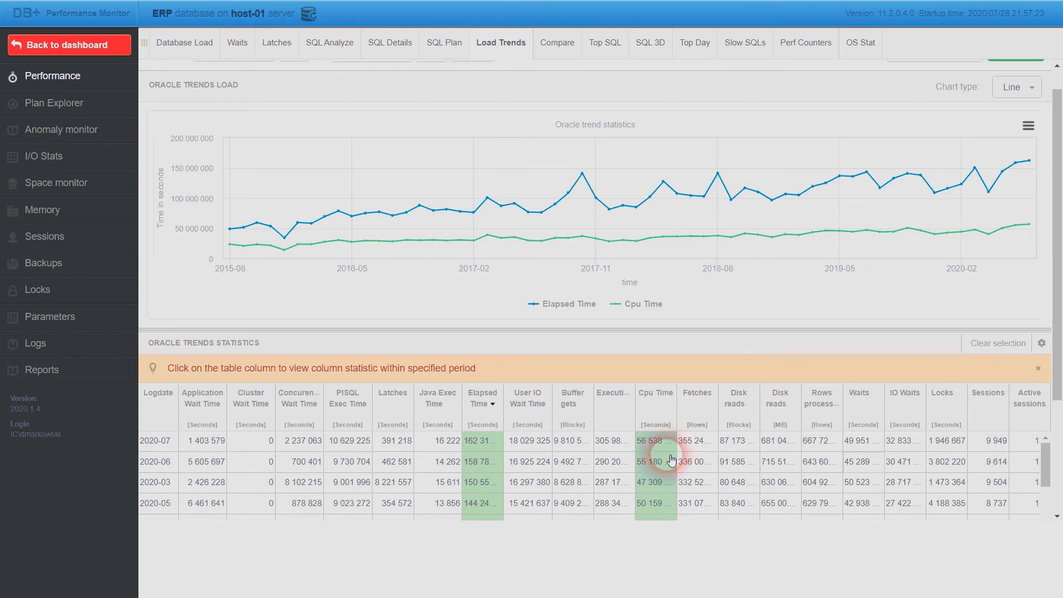
Open the OS Stat statistics and chart CPU number instead of CPU Cores.
click(860, 44)
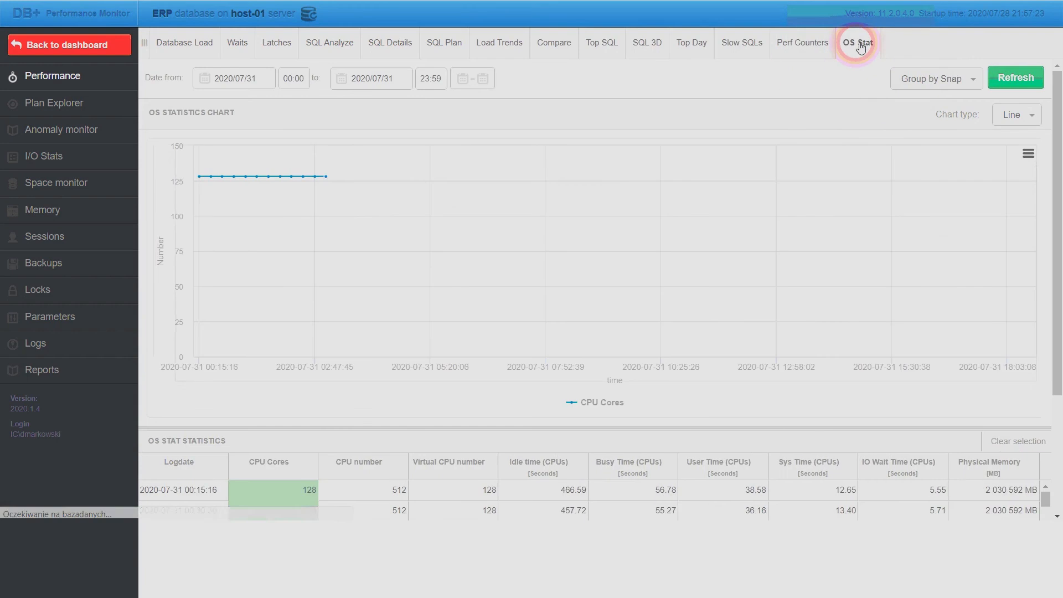
click(349, 487)
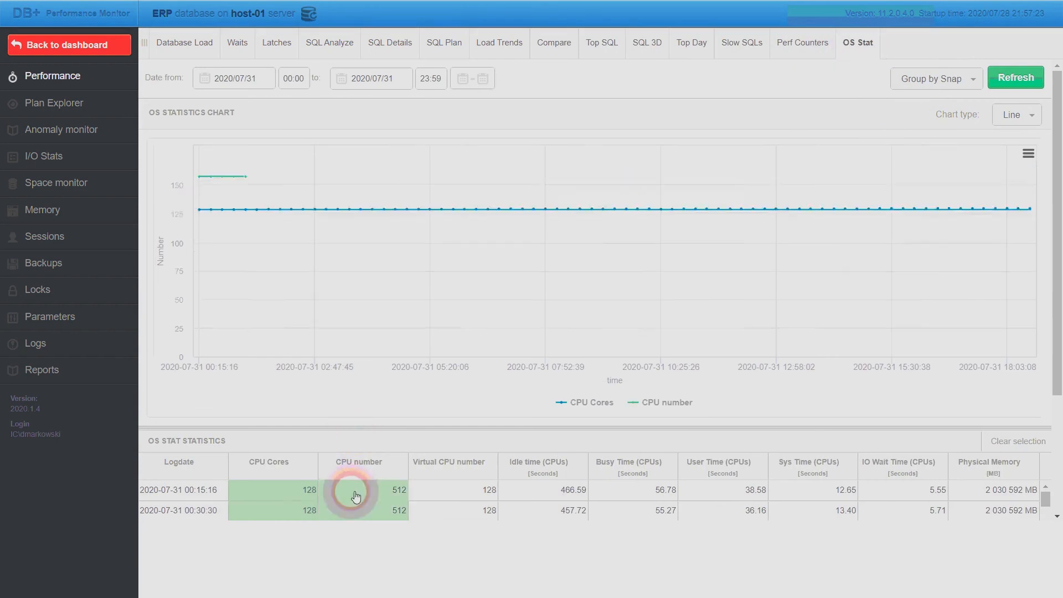
click(285, 495)
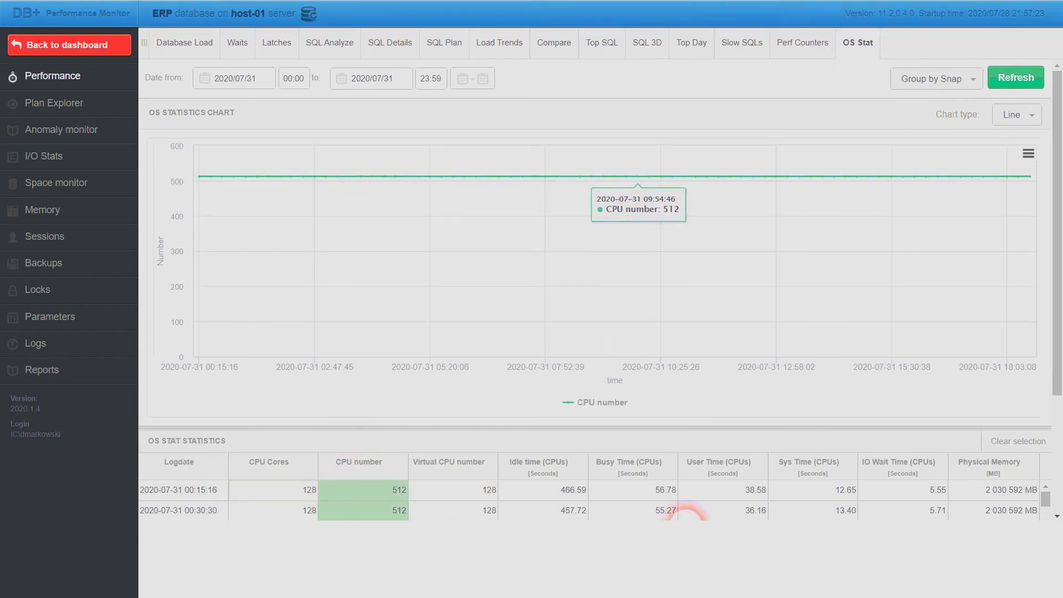
Add Busy Time (CPUs) to the OS statistics chart alongside CPU number.
click(659, 498)
mouse_move(698, 294)
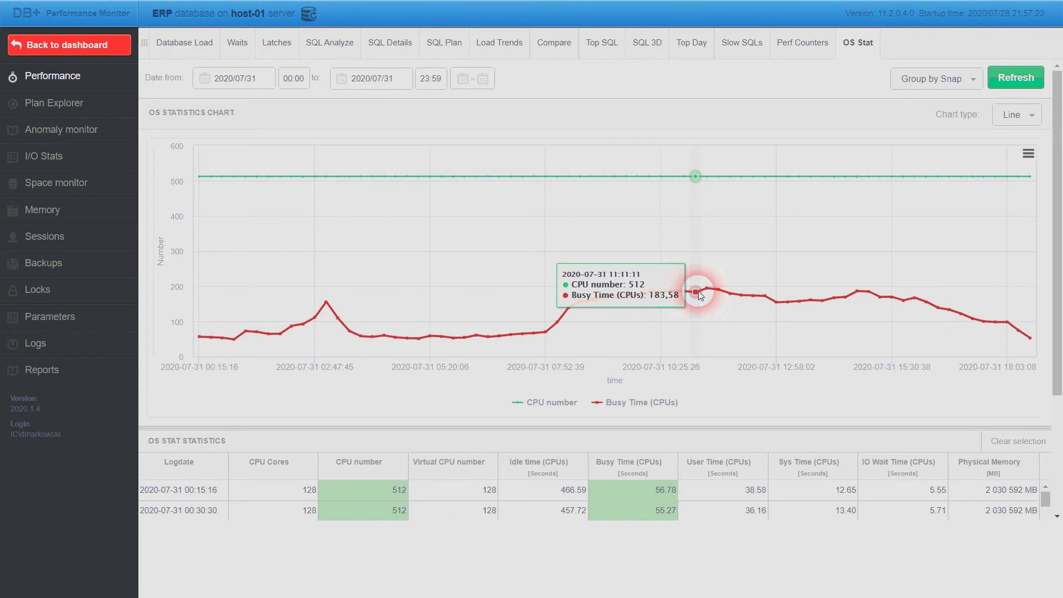
Open the I/O Stats analysis and reload its statistics with a start date of 2020/07/20.
click(89, 162)
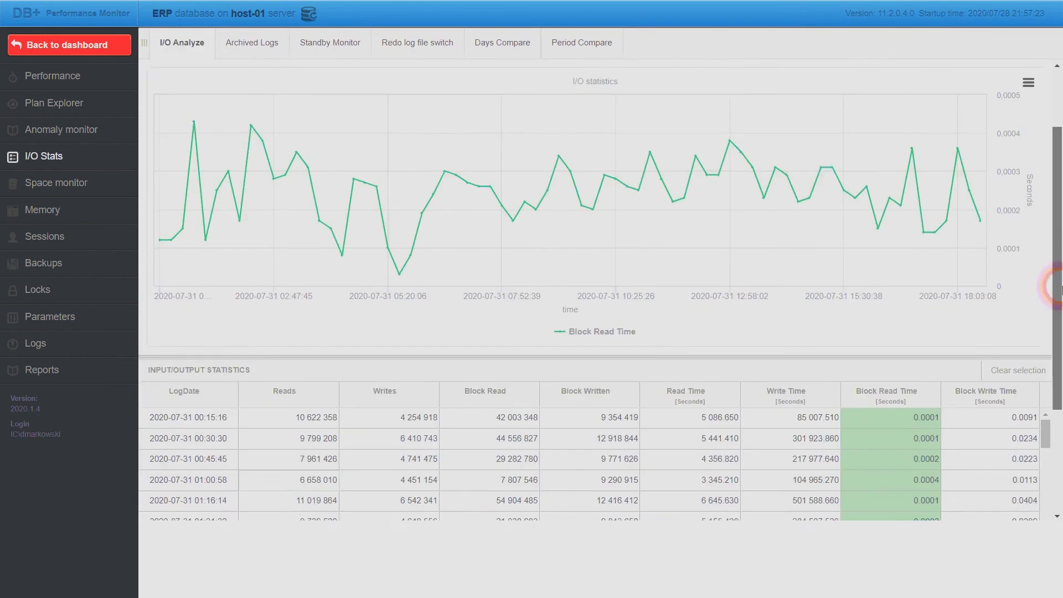
drag(1057, 282, 1006, 288)
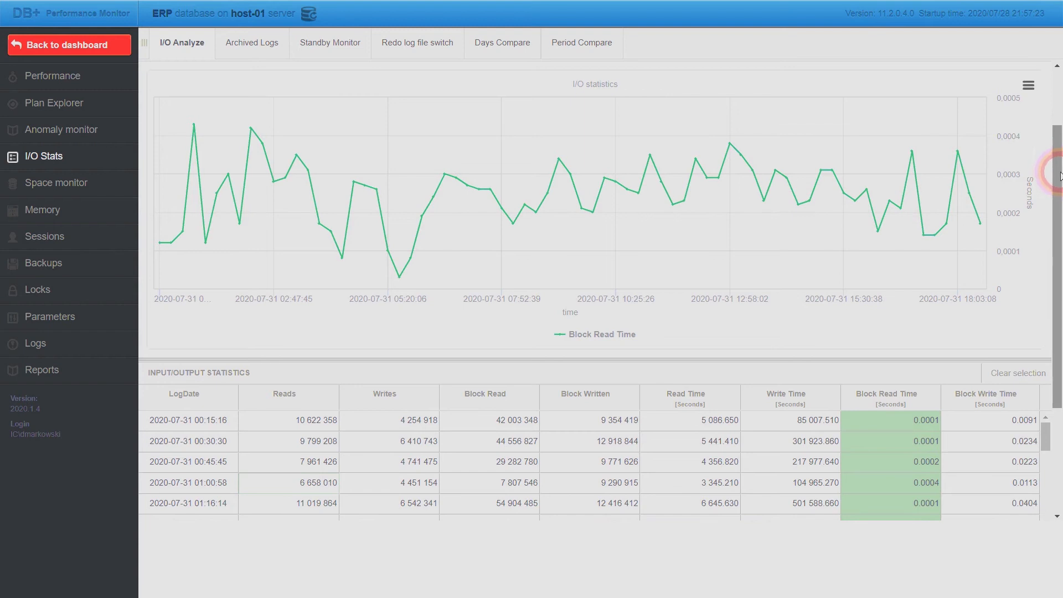
drag(1058, 176, 1057, 95)
click(270, 83)
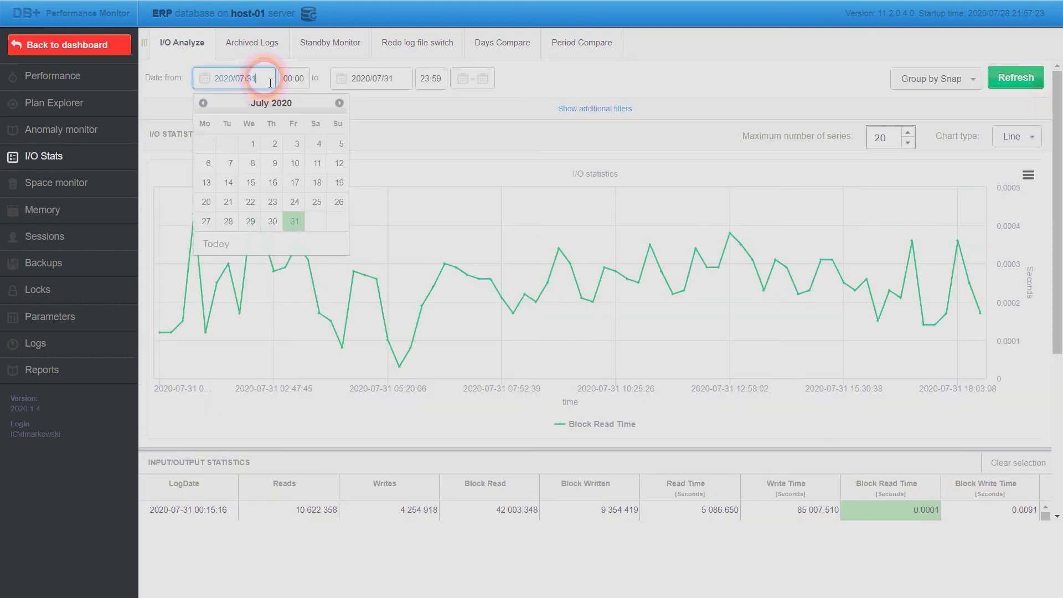
click(205, 201)
click(847, 113)
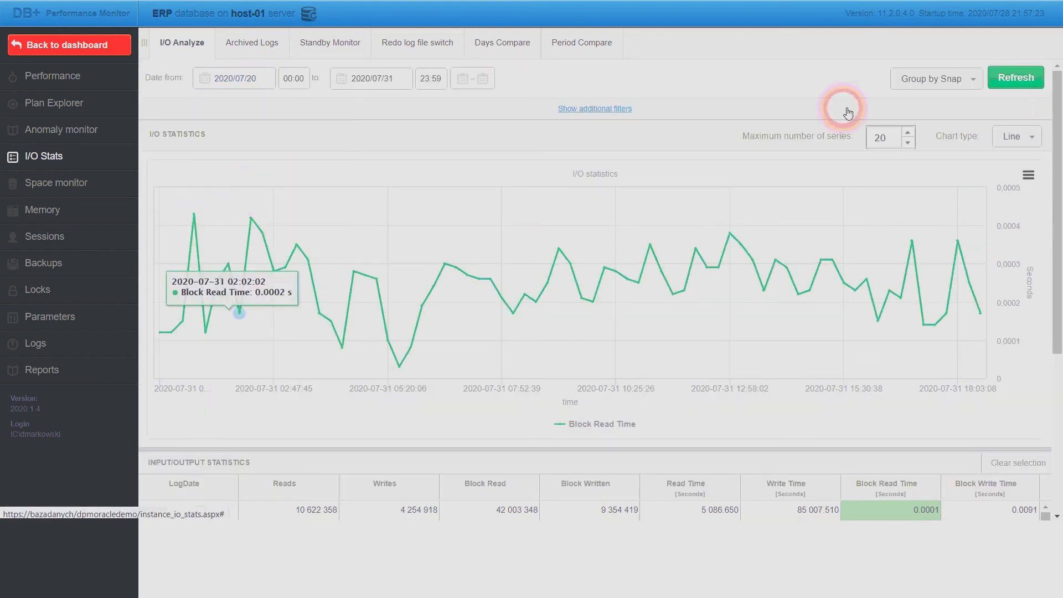
click(1028, 76)
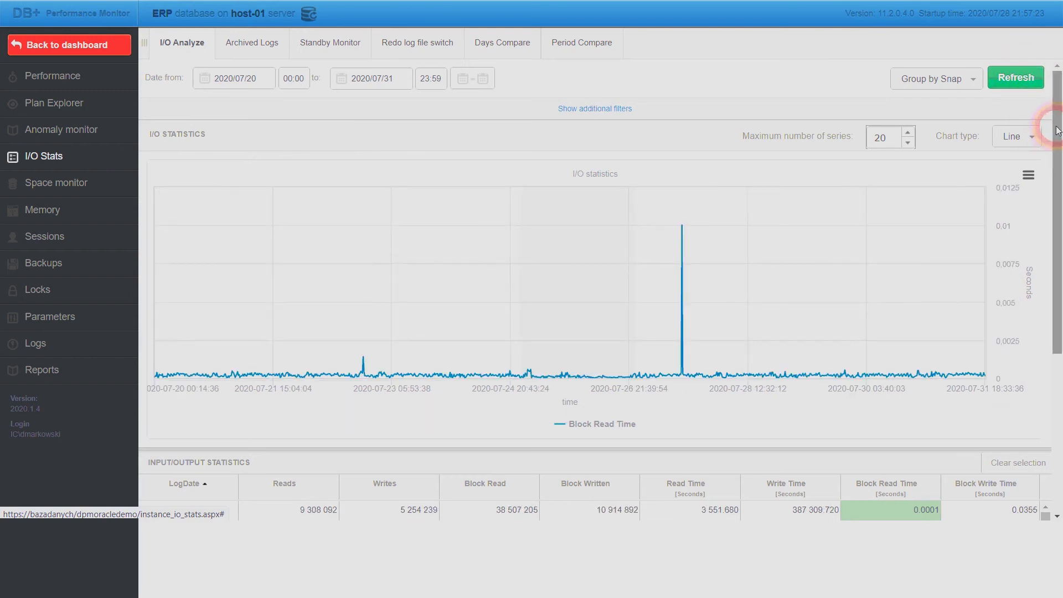
Zoom into the 2020-07-27 Block Read Time spike on the I/O statistics chart and inspect its peak.
drag(1057, 130, 1055, 186)
drag(614, 226, 729, 235)
drag(553, 190, 586, 191)
drag(488, 197, 728, 240)
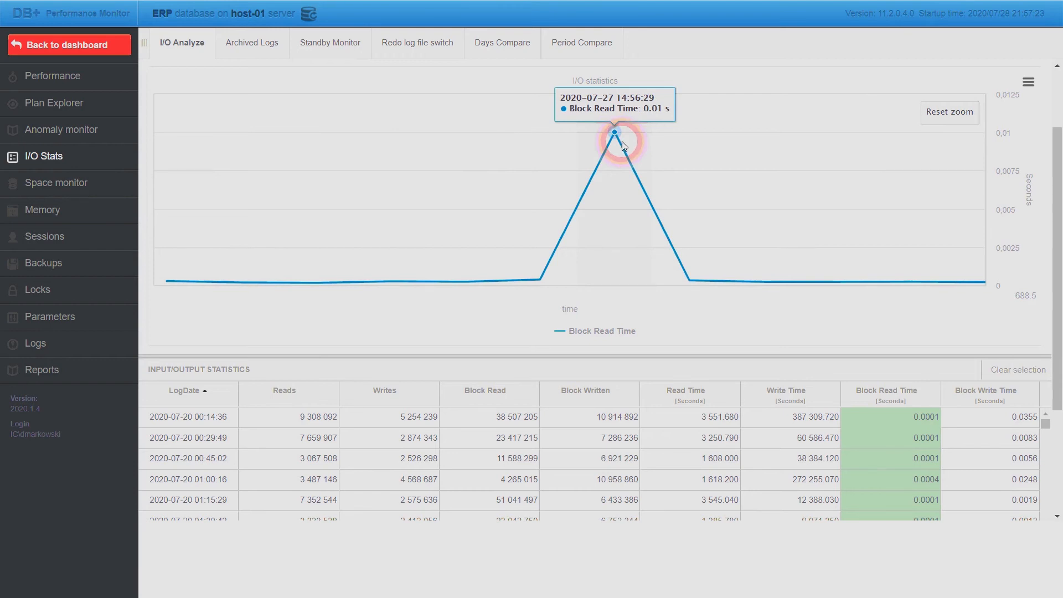
Reset the I/O chart zoom and add the Reads and Writes statistics to the chart.
click(966, 112)
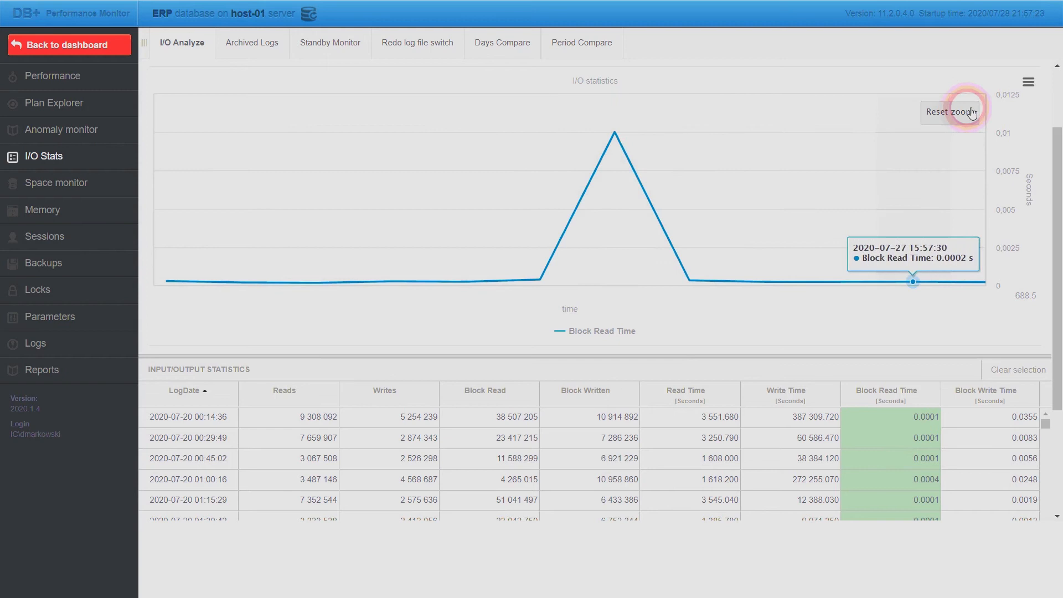
click(616, 136)
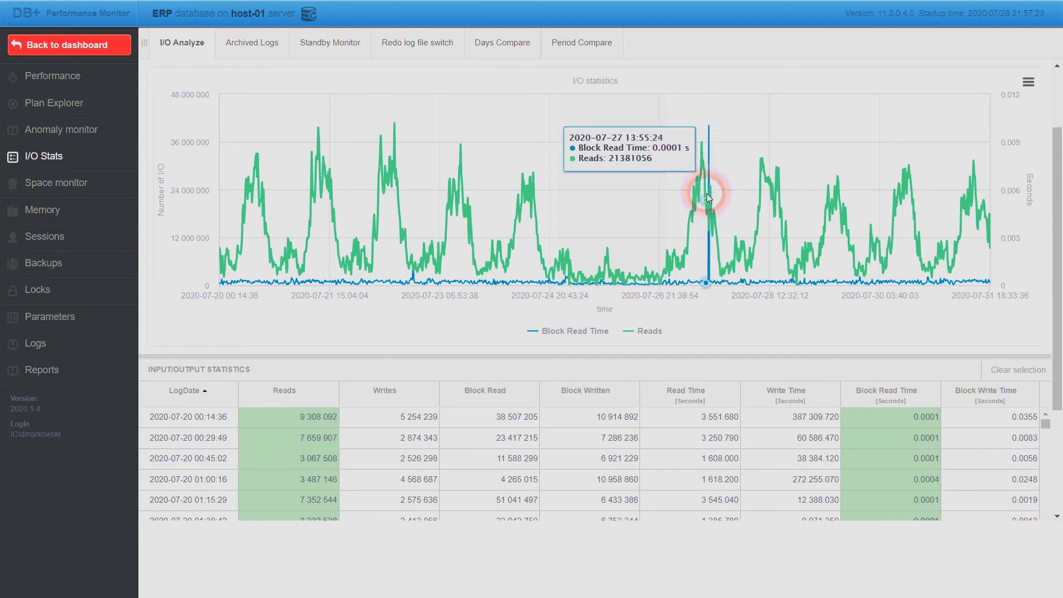
click(407, 431)
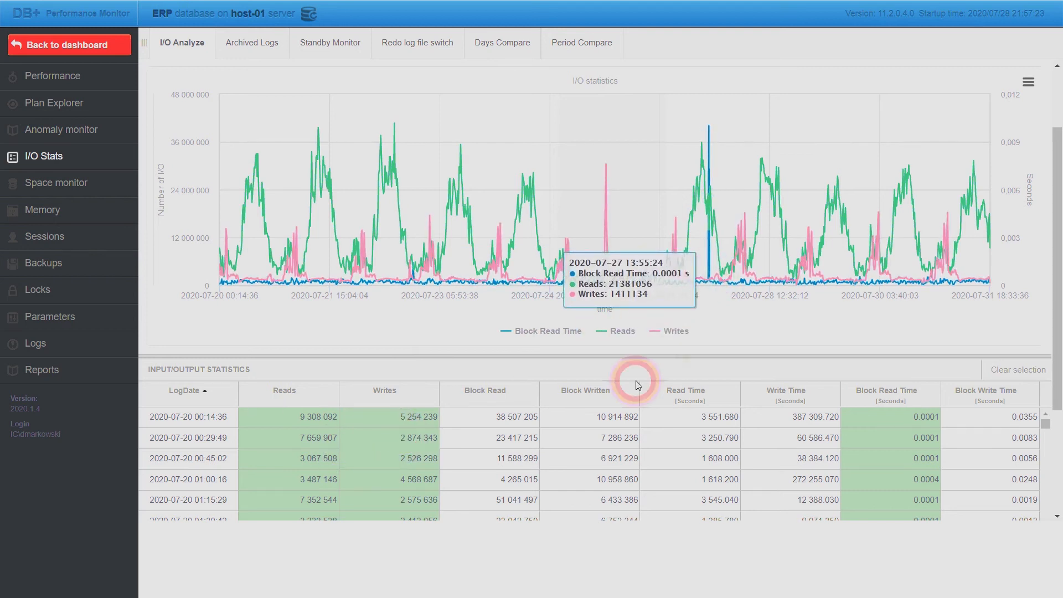
click(505, 484)
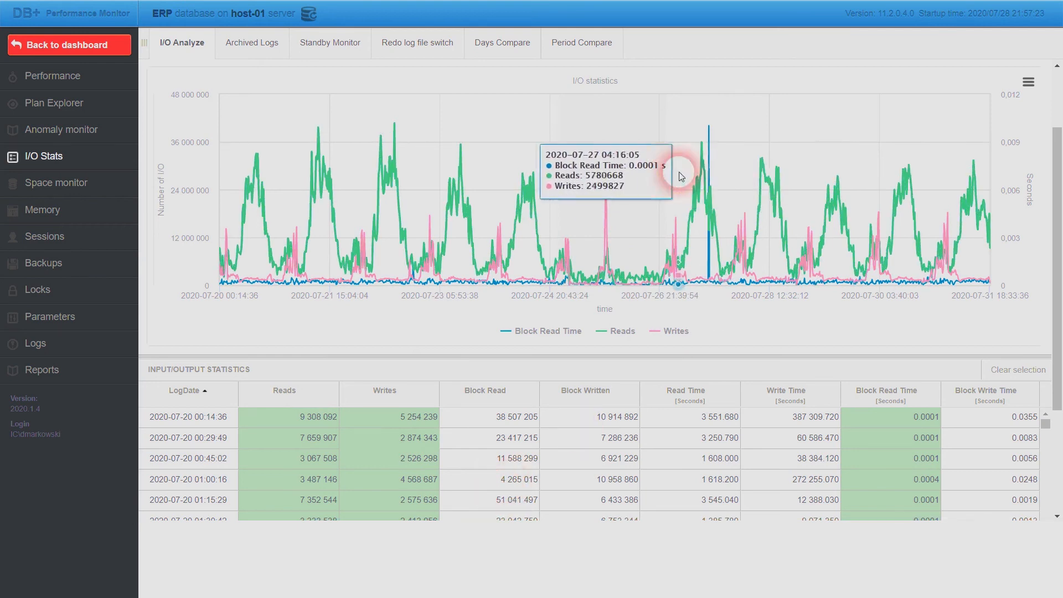
Zoom into the 2020-07-27 spike to compare Block Read Time with Reads and Writes.
drag(677, 166, 749, 181)
drag(531, 177, 593, 186)
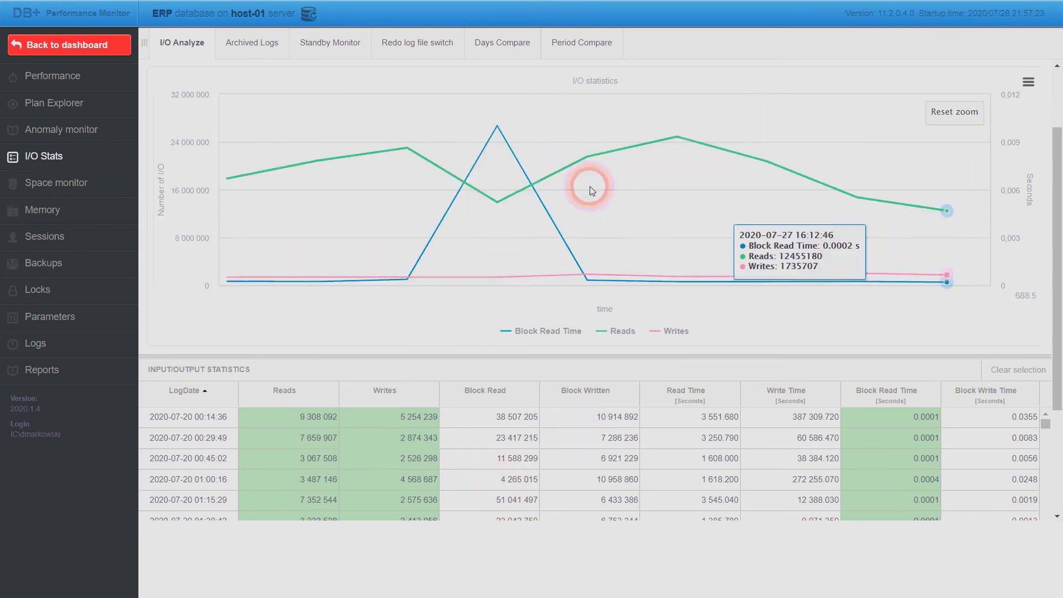
click(496, 127)
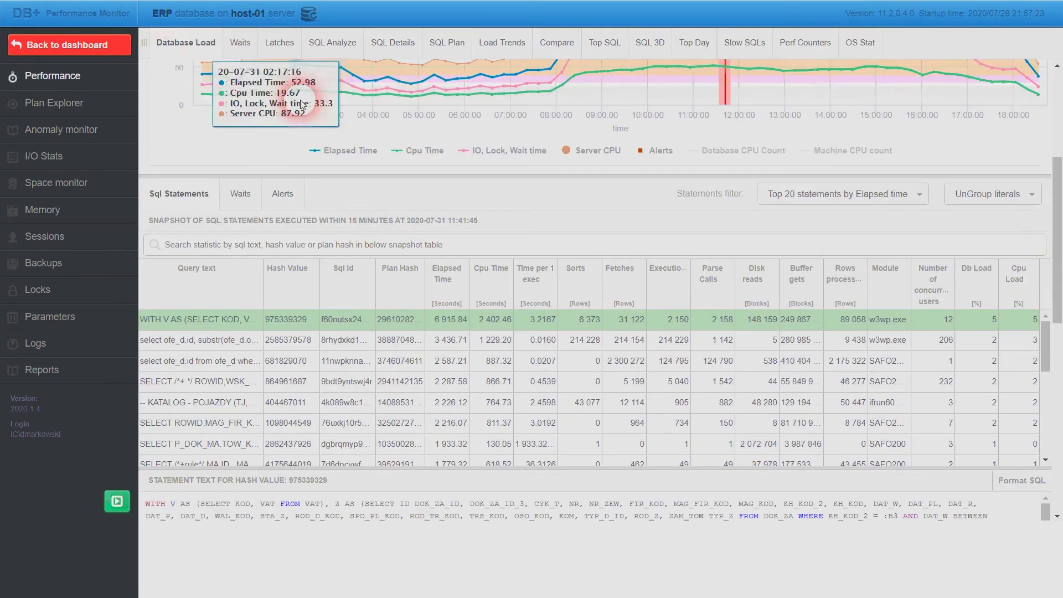
Set both dates of the Database Load range to 2020/07/27 and refresh the chart.
drag(1055, 238, 1060, 113)
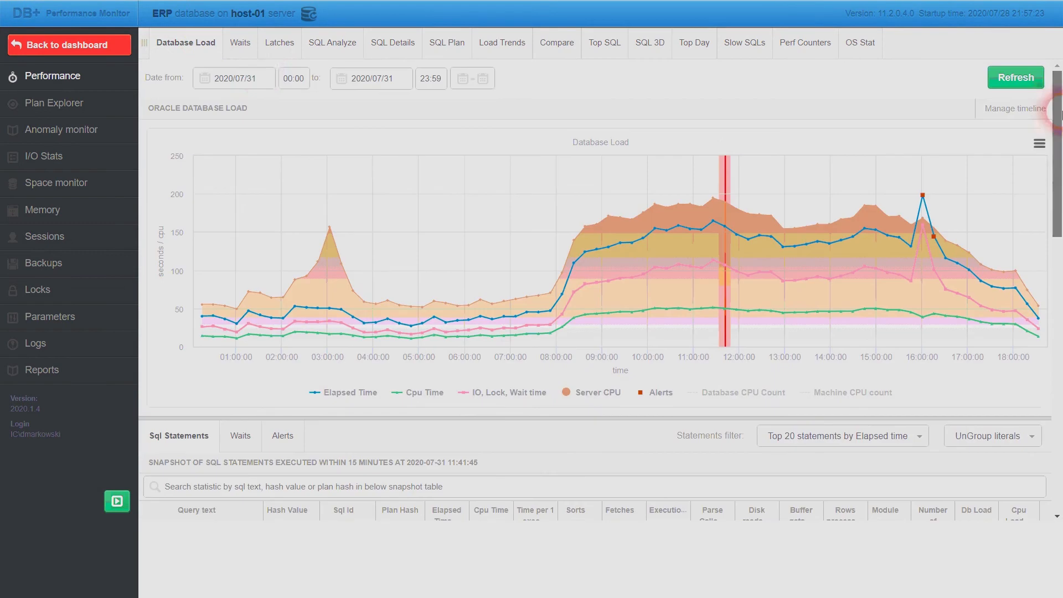
click(261, 79)
drag(253, 79, 264, 81)
key(BackSpace)
key(BackSpace)
text(2)
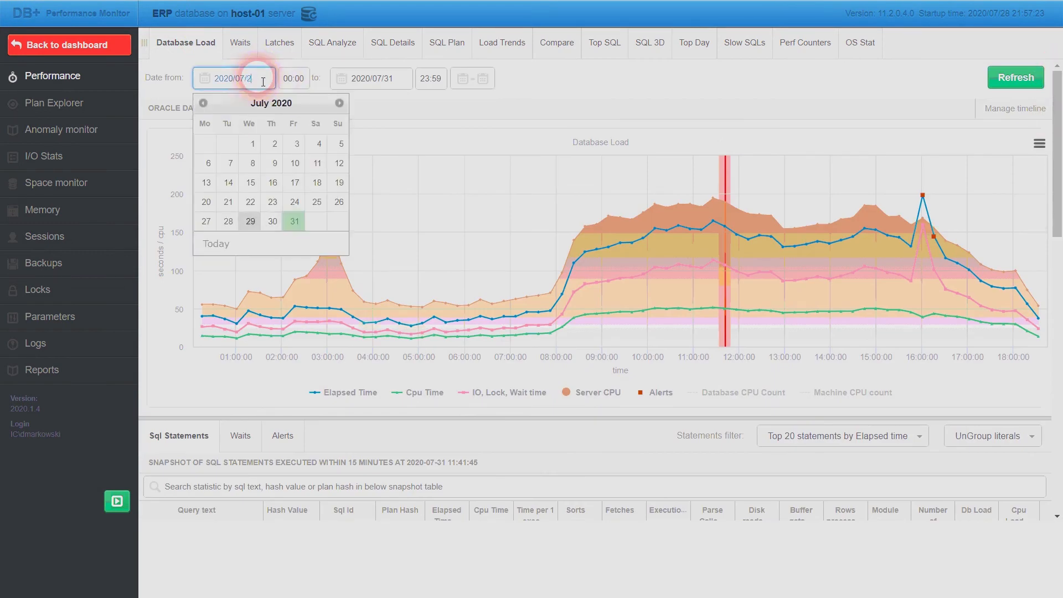
text(7)
click(405, 79)
key(BackSpace)
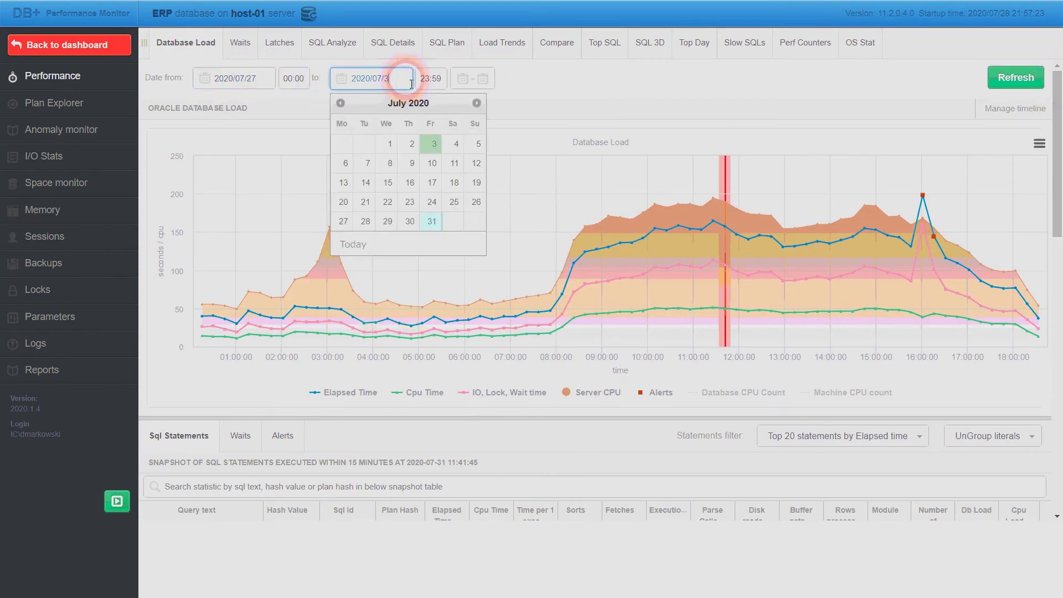
key(BackSpace)
text(27)
click(1032, 84)
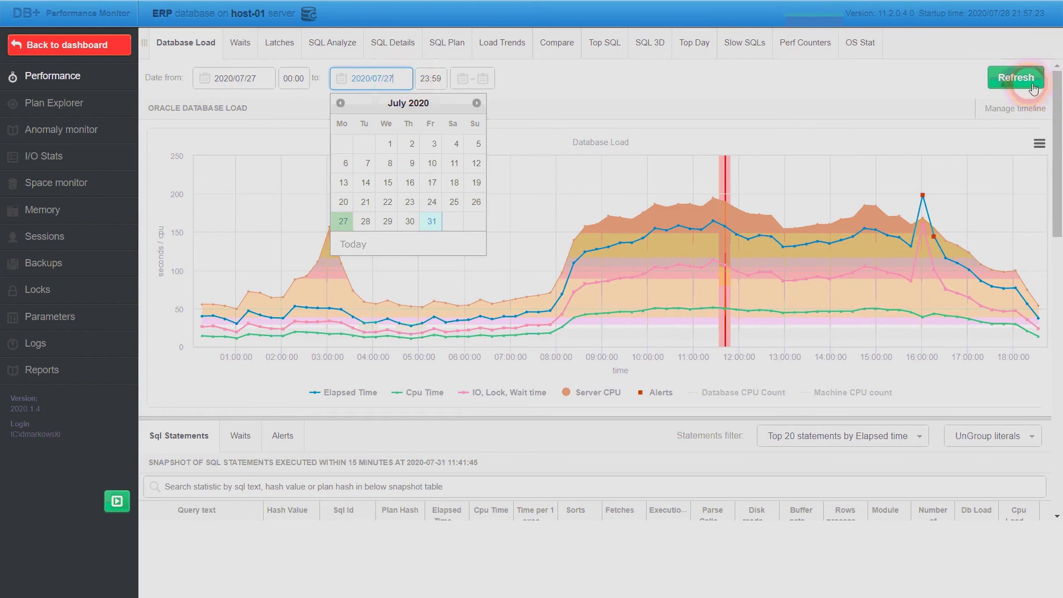
Zoom into the afternoon spike on the Database Load chart and open the 14:56:29 snapshot.
click(777, 202)
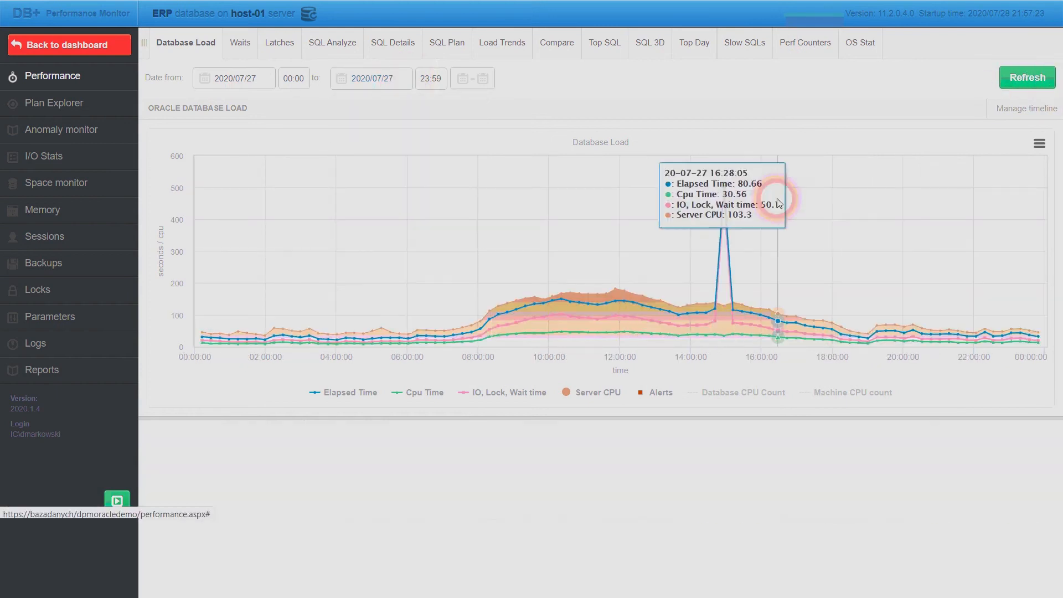
drag(777, 202, 678, 231)
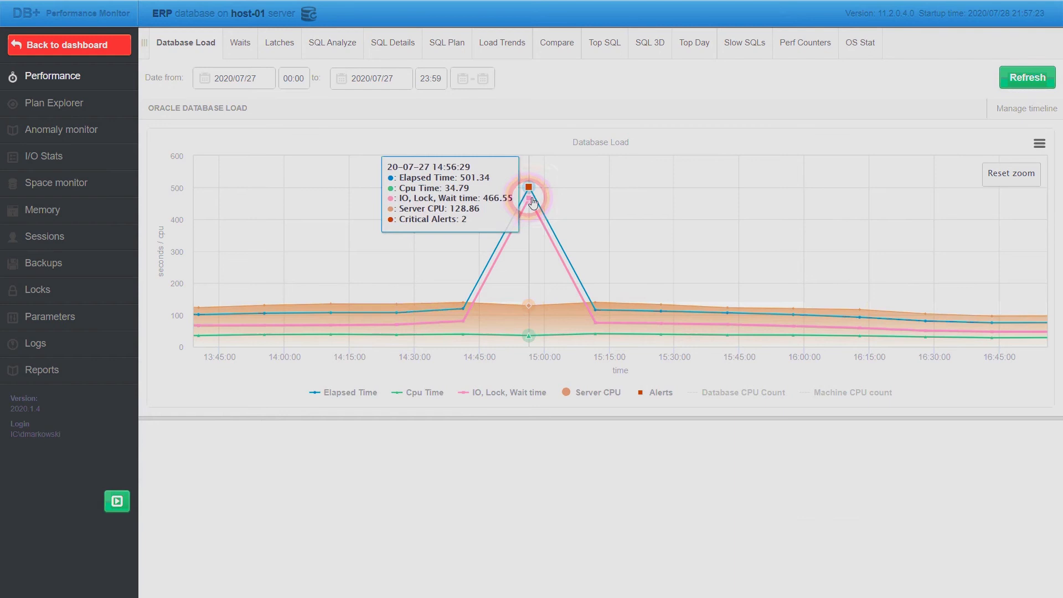
click(533, 202)
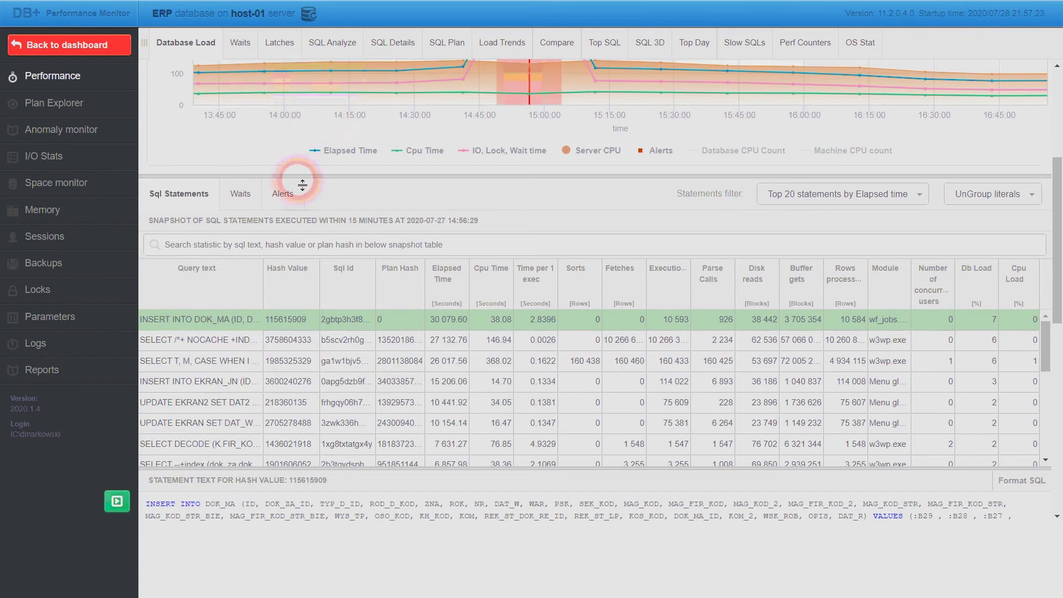
Open the alerts for the 14:56:29 snapshot and read the reason details and additional information.
drag(1055, 214, 1058, 176)
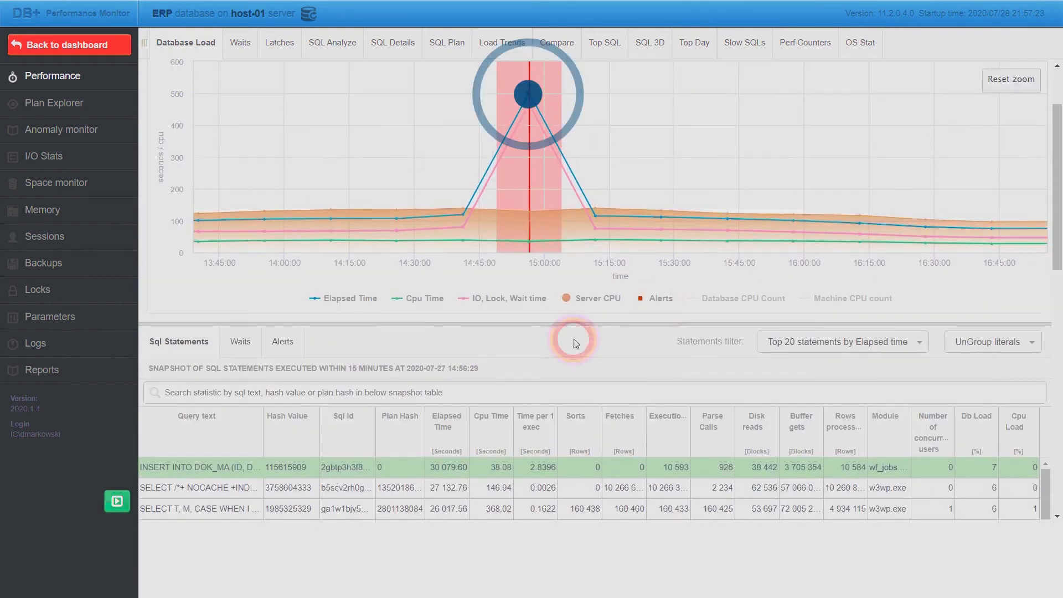
click(281, 342)
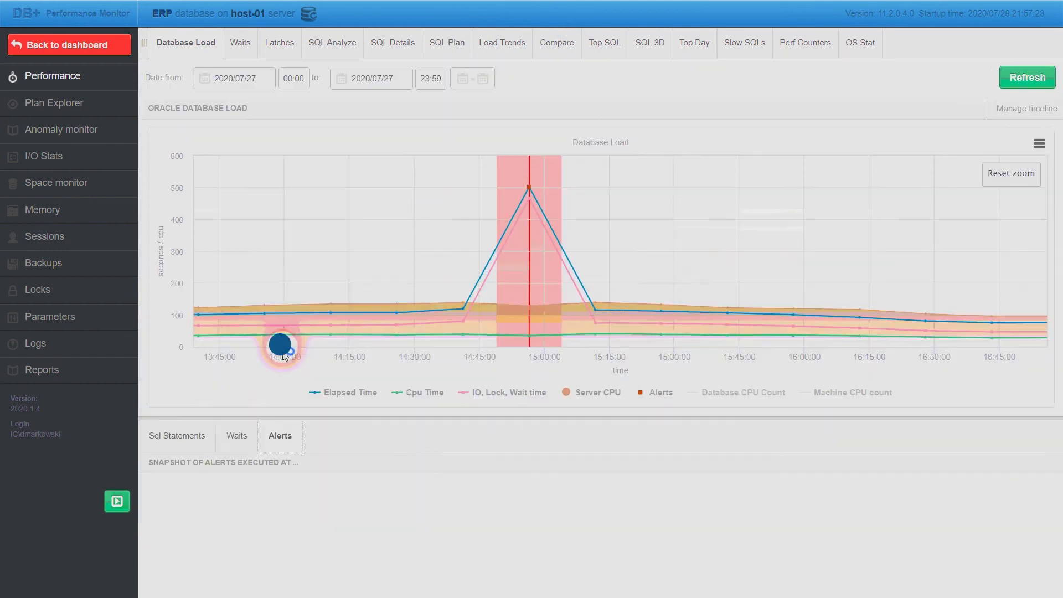
drag(1056, 280, 1059, 399)
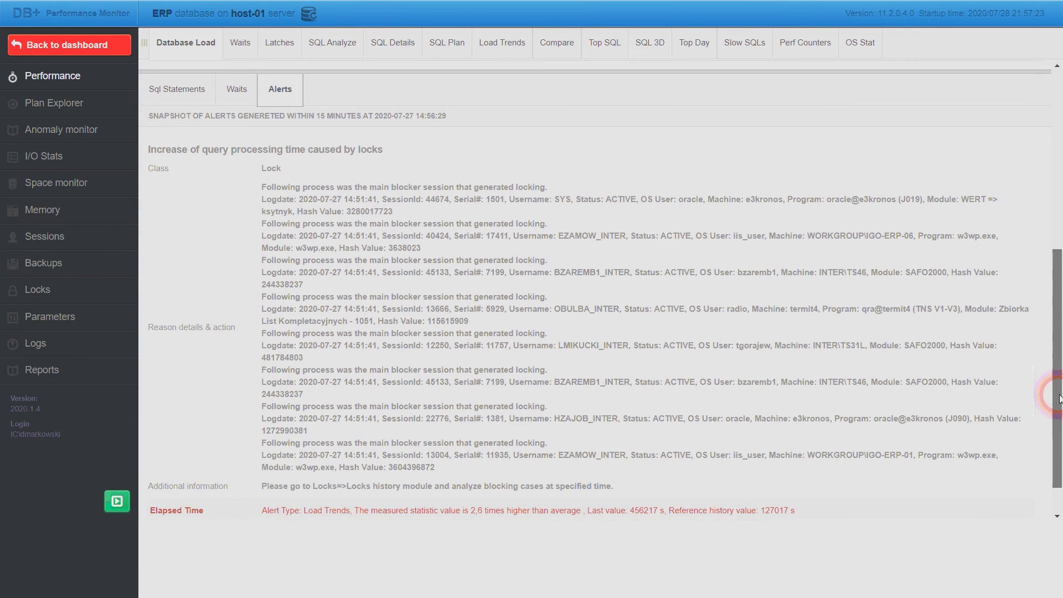
drag(1059, 398, 1057, 441)
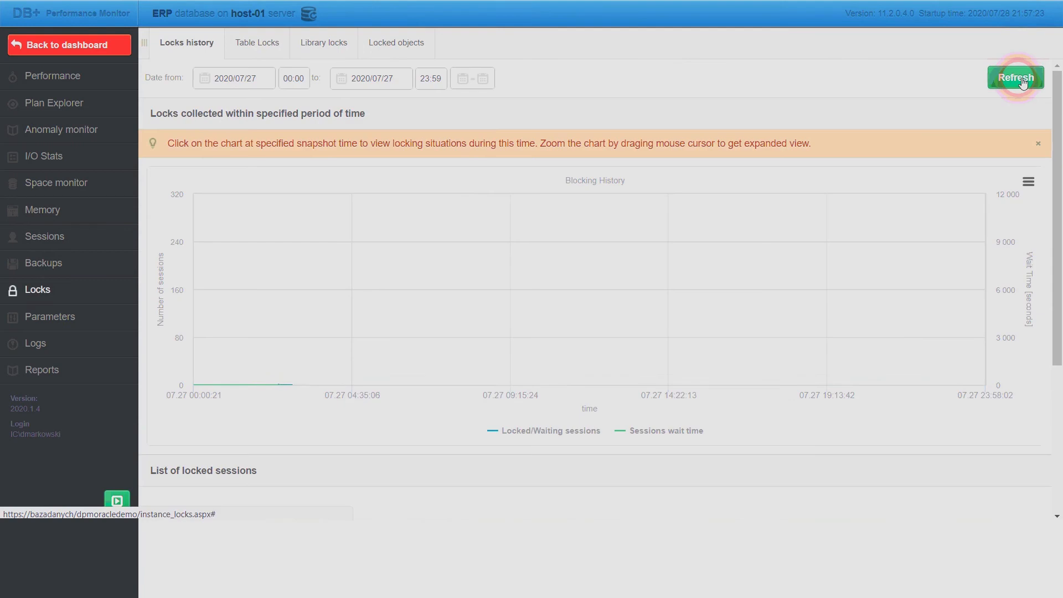
Zoom into the Blocking History spike, open the 14:51:41 snapshot, and inspect the first blocking and first waiting sessions.
drag(661, 268, 739, 277)
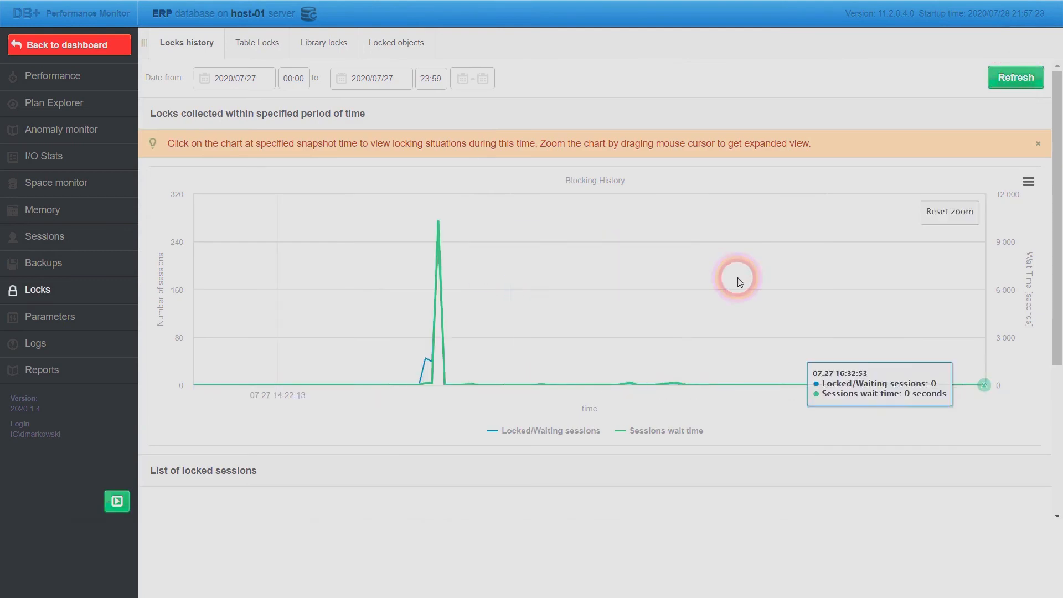
click(443, 224)
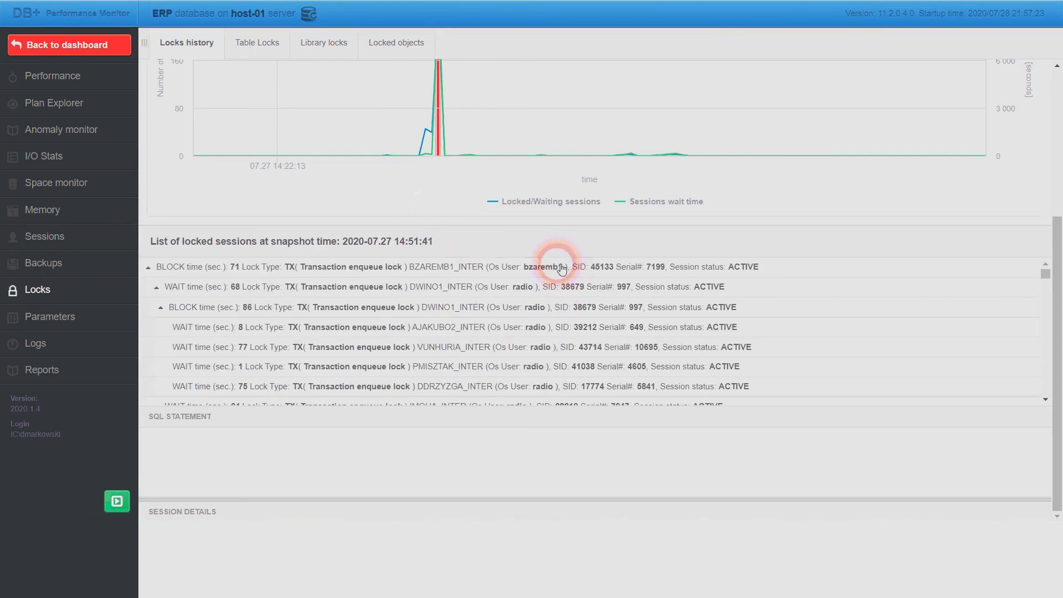
scroll(551, 251, down, 2)
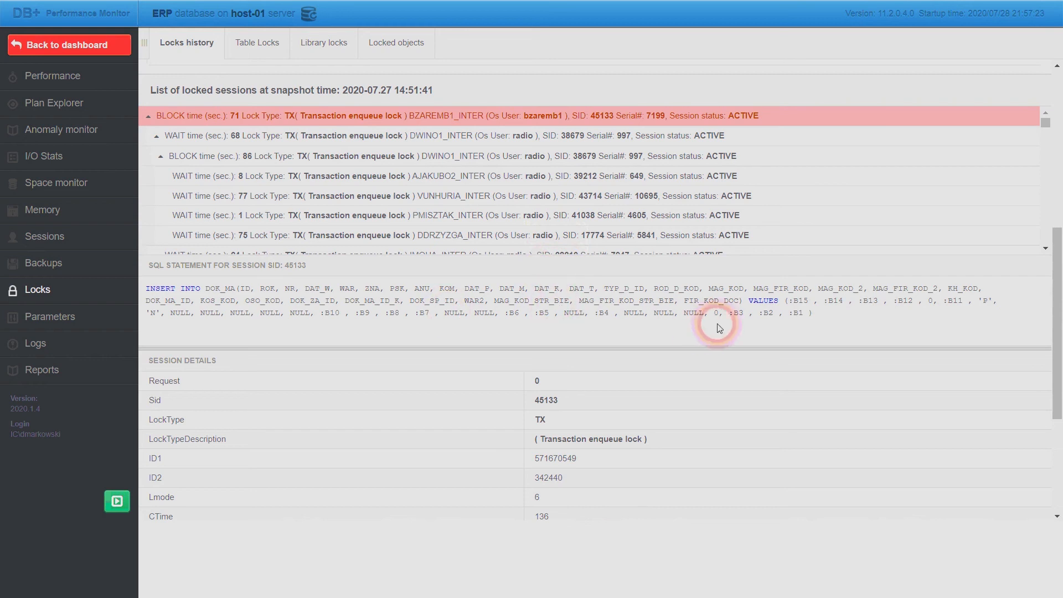
click(357, 137)
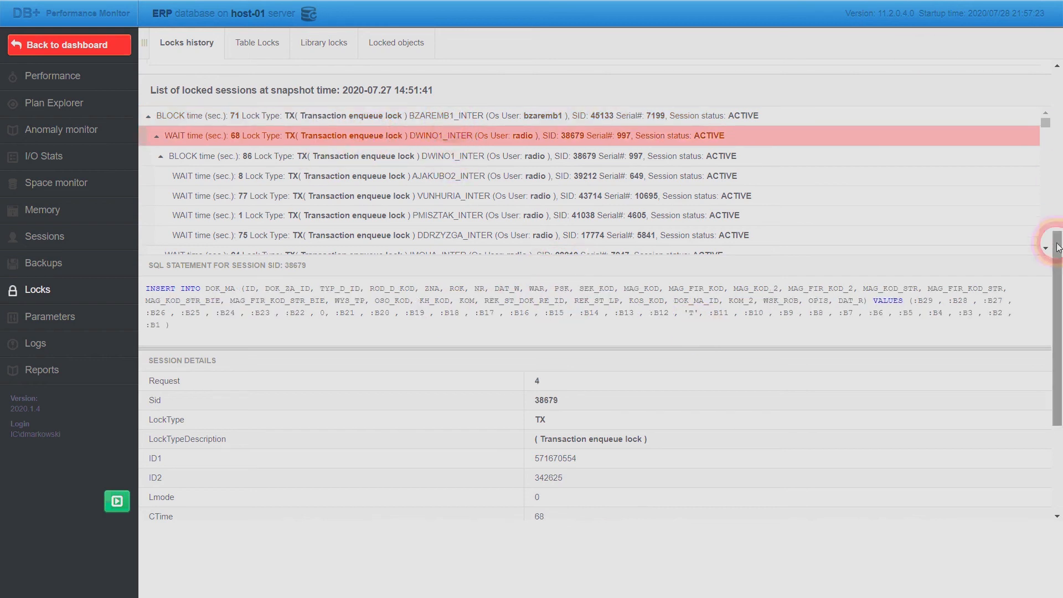
Reset the zoom of the Blocking History chart to show the whole day.
scroll(1052, 183, up, 2)
drag(1057, 188, 1055, 55)
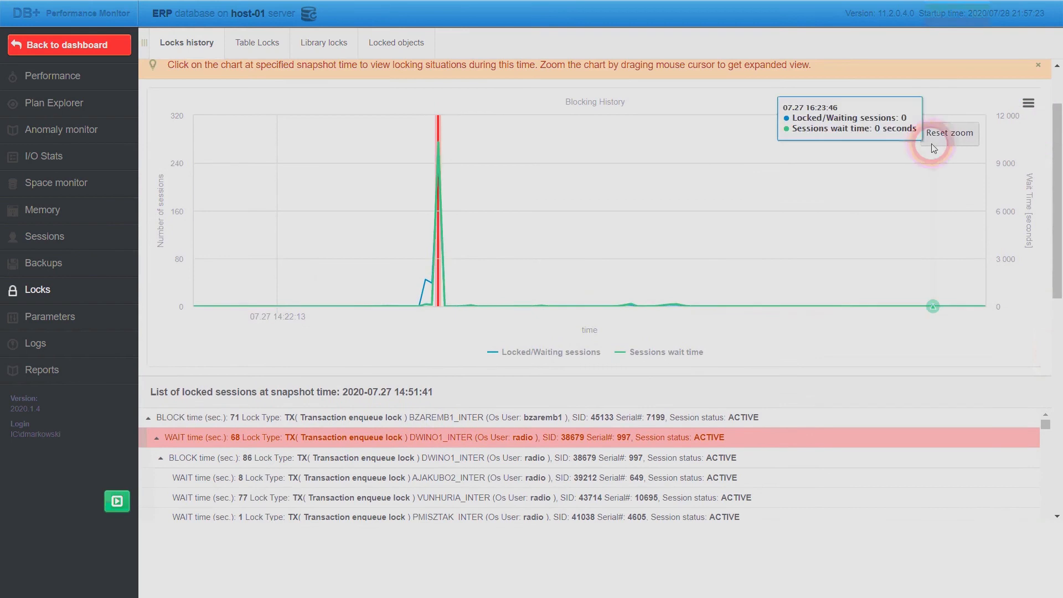
click(943, 142)
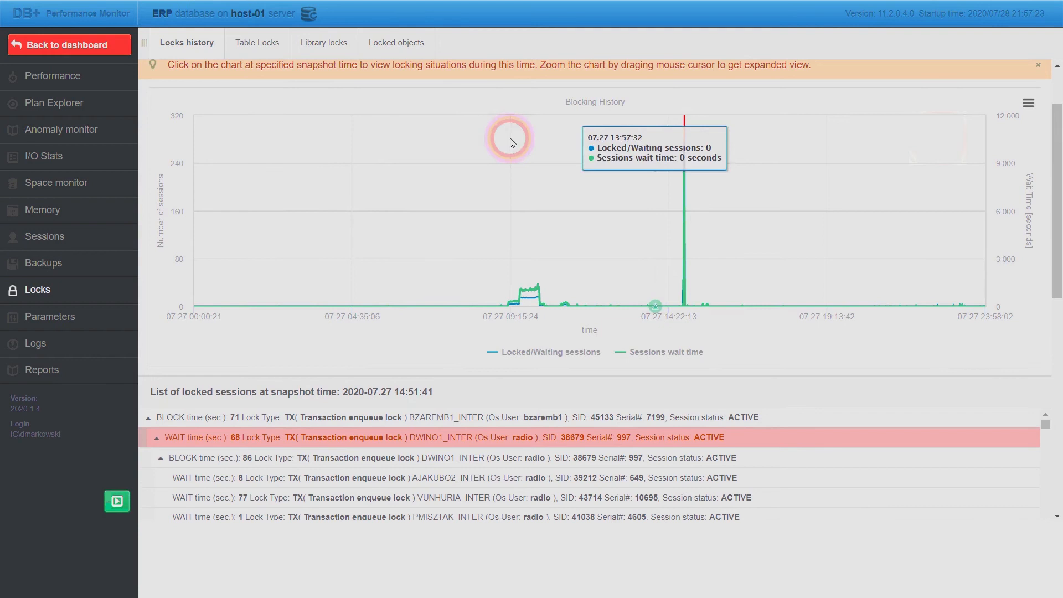
Return to I/O Stats and zoom into 2020-07-27 to examine Reads, Writes and Block Read Time around the spike.
click(71, 155)
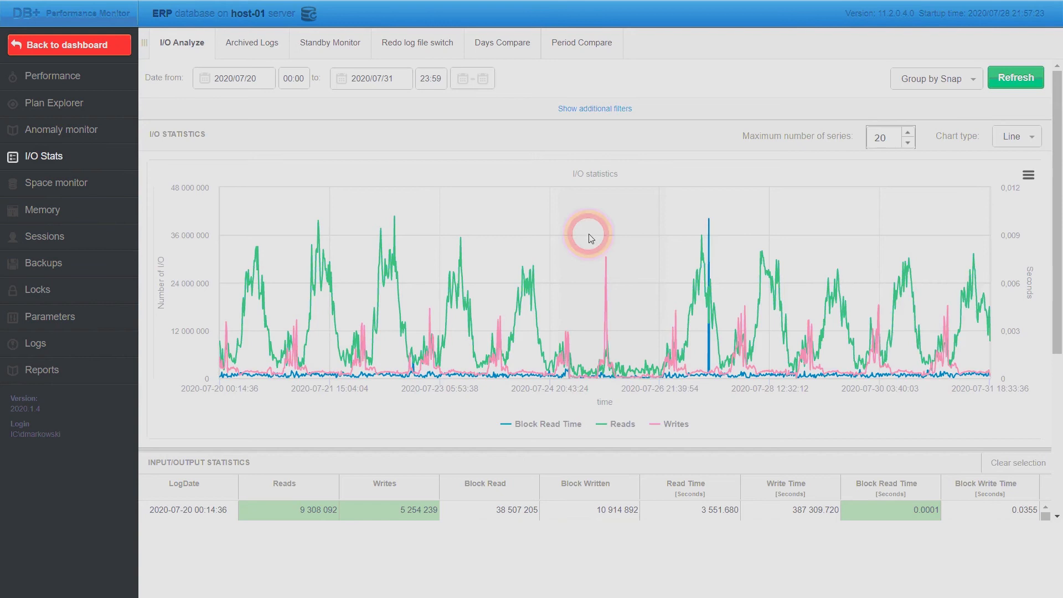
drag(646, 238, 774, 238)
drag(523, 246, 717, 248)
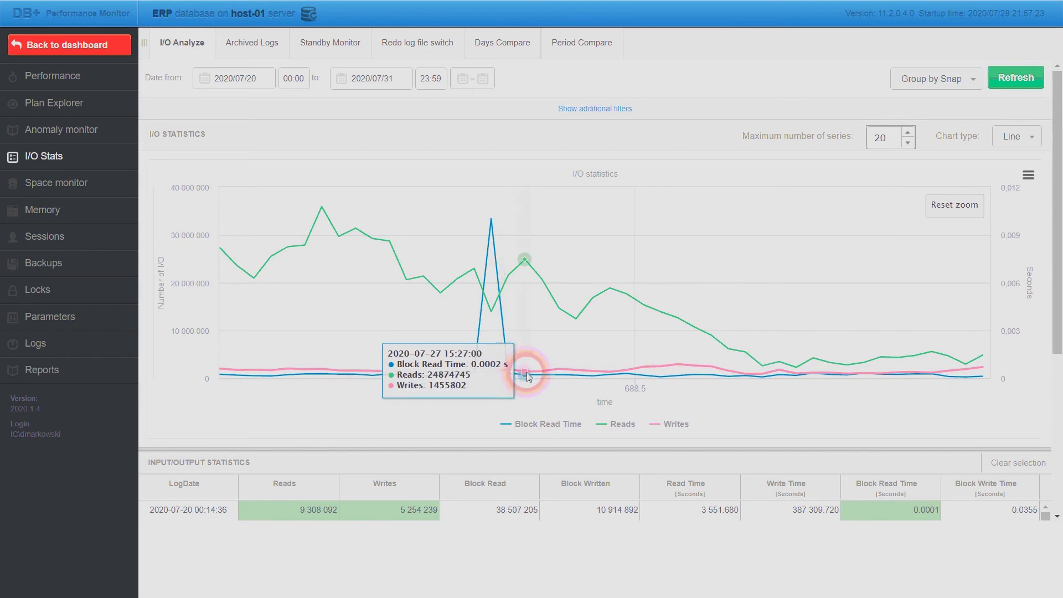
click(79, 80)
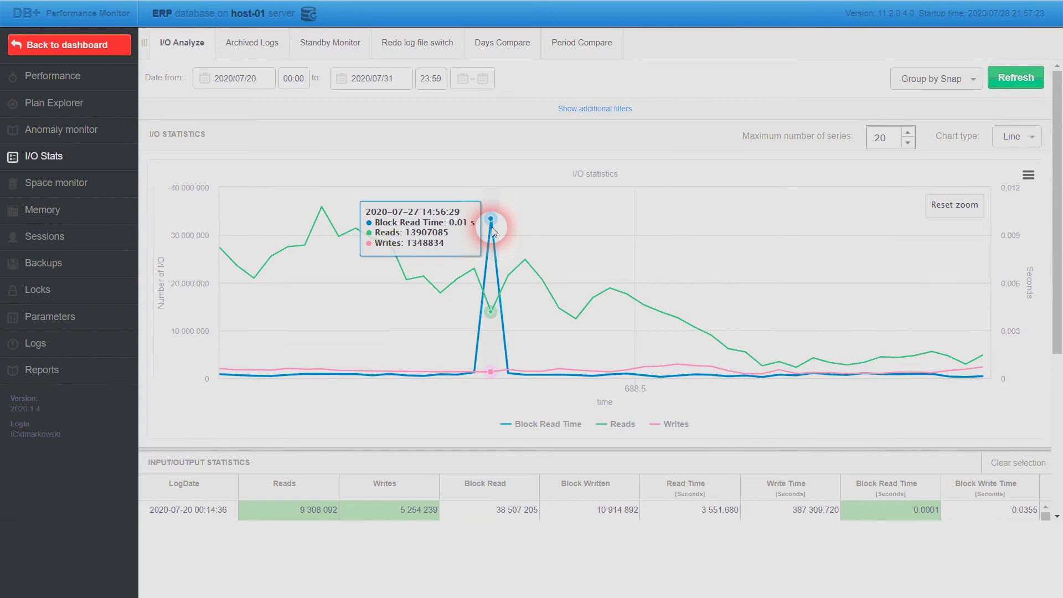
click(491, 227)
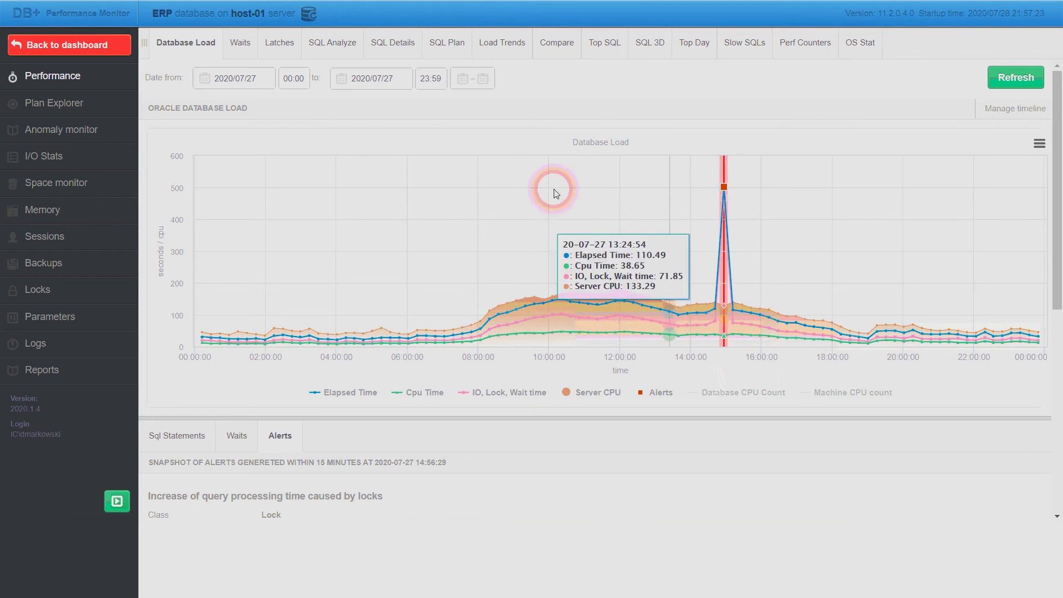
Open the Load Trends statistics of the ERP database.
click(510, 50)
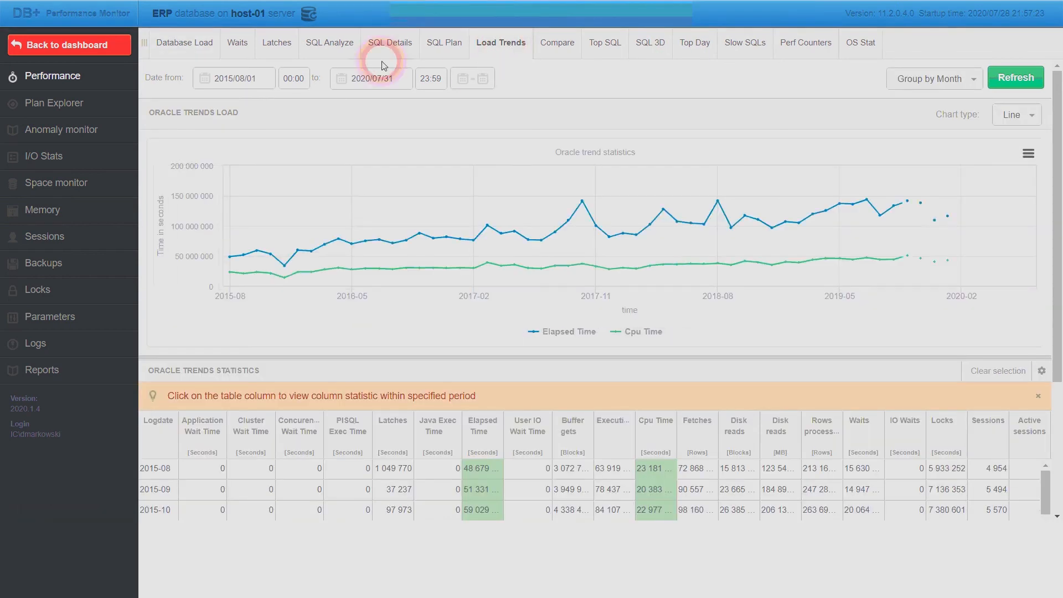
Show the load trends for 2020/07/01 to 2020/07/31 grouped by hour.
click(225, 78)
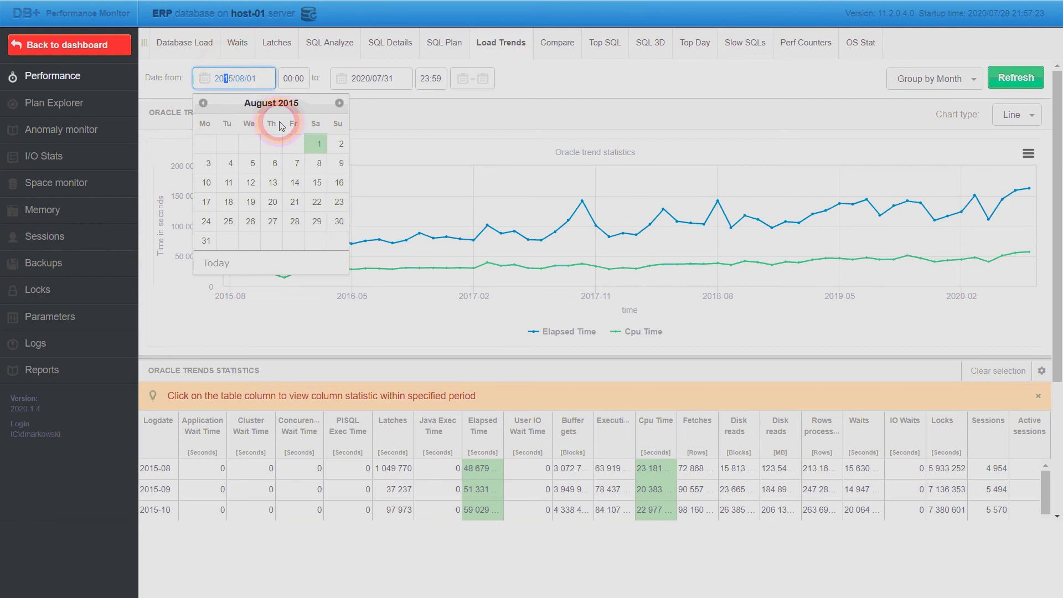
text(20)
click(972, 82)
click(929, 128)
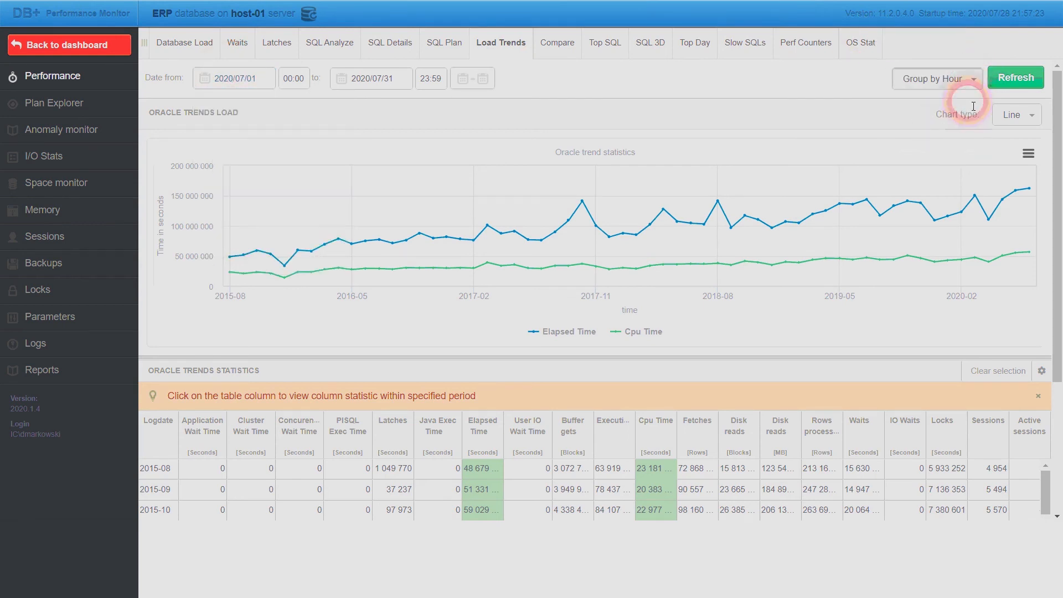
click(1014, 78)
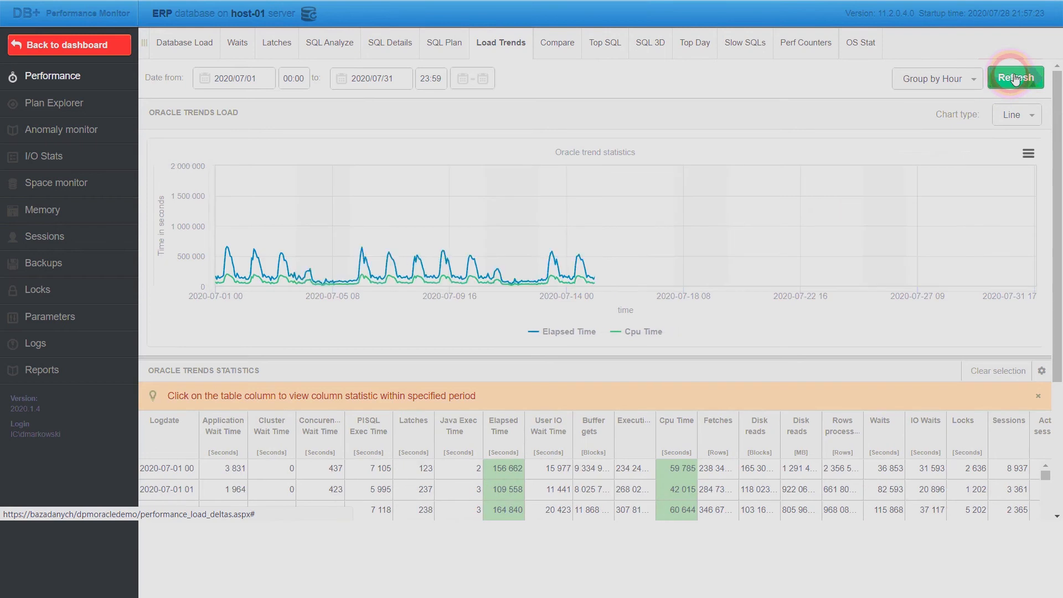
Zoom the trend chart into the 2020-07-27 spike and plot IO Waits alongside Elapsed Time and Cpu Time.
mouse_move(867, 192)
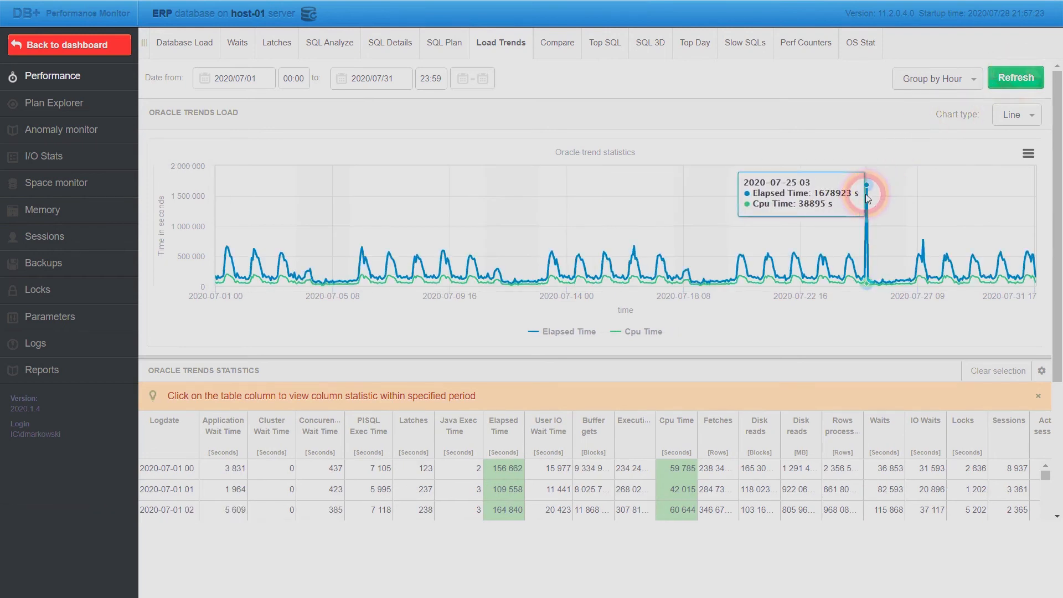
mouse_move(923, 241)
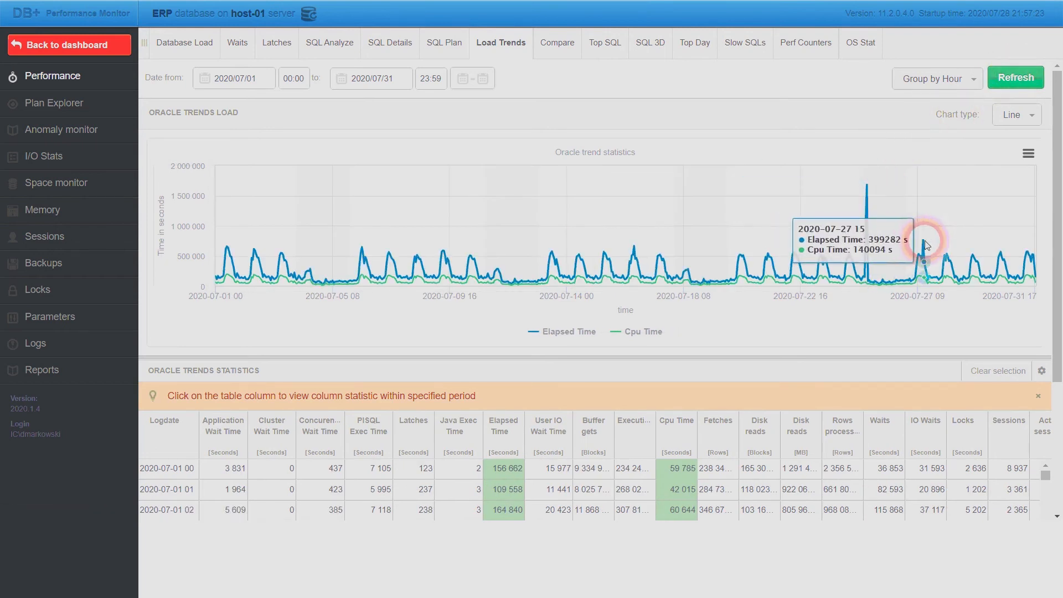
drag(912, 237, 938, 238)
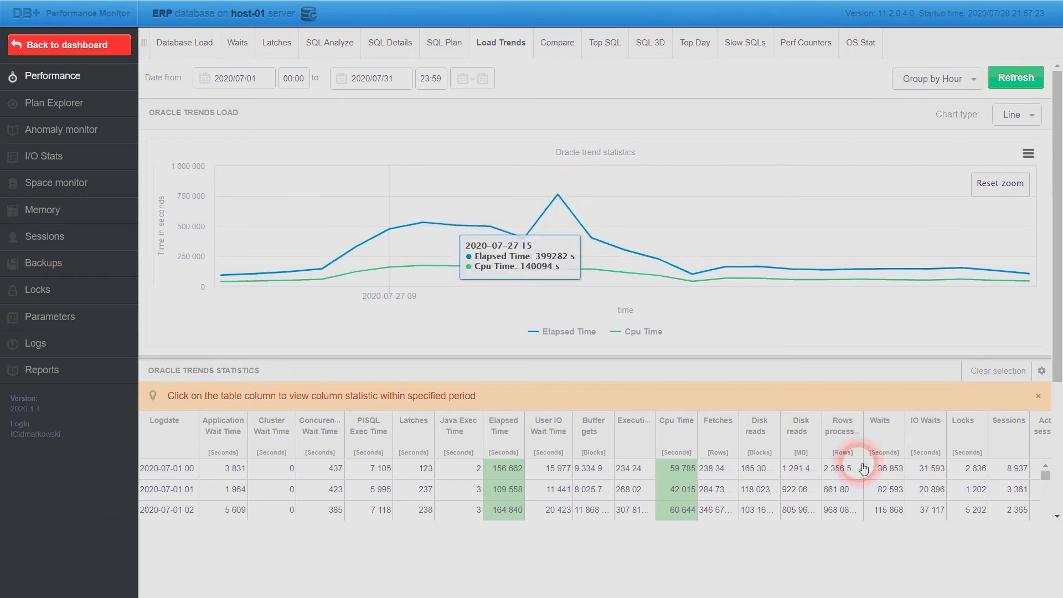
click(931, 472)
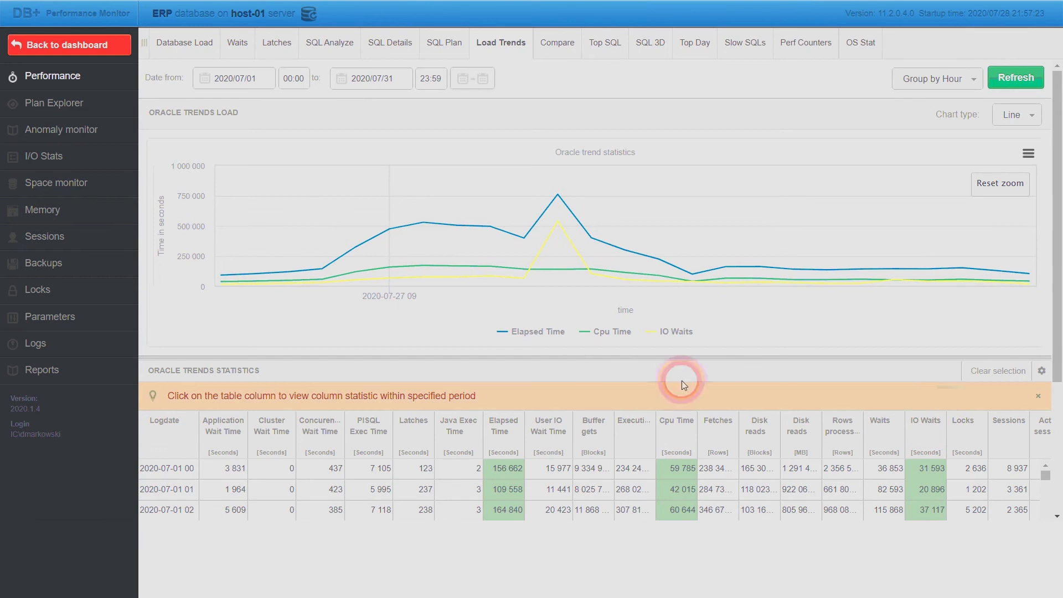
mouse_move(560, 220)
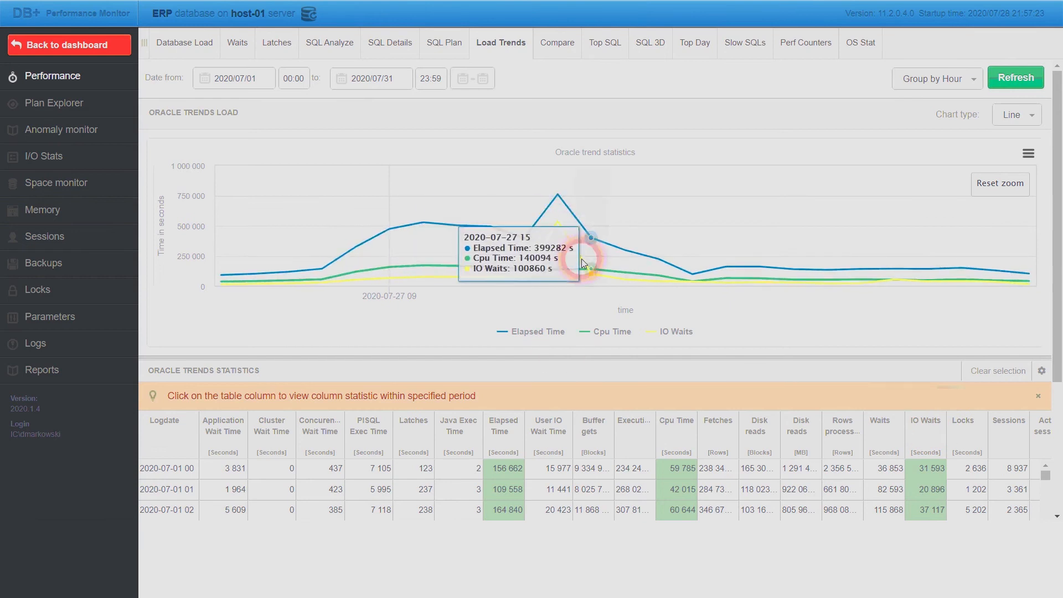
Add Locks and Active sessions to the trend chart and compare them with Elapsed Time around the 2020-07-27 spike.
click(978, 480)
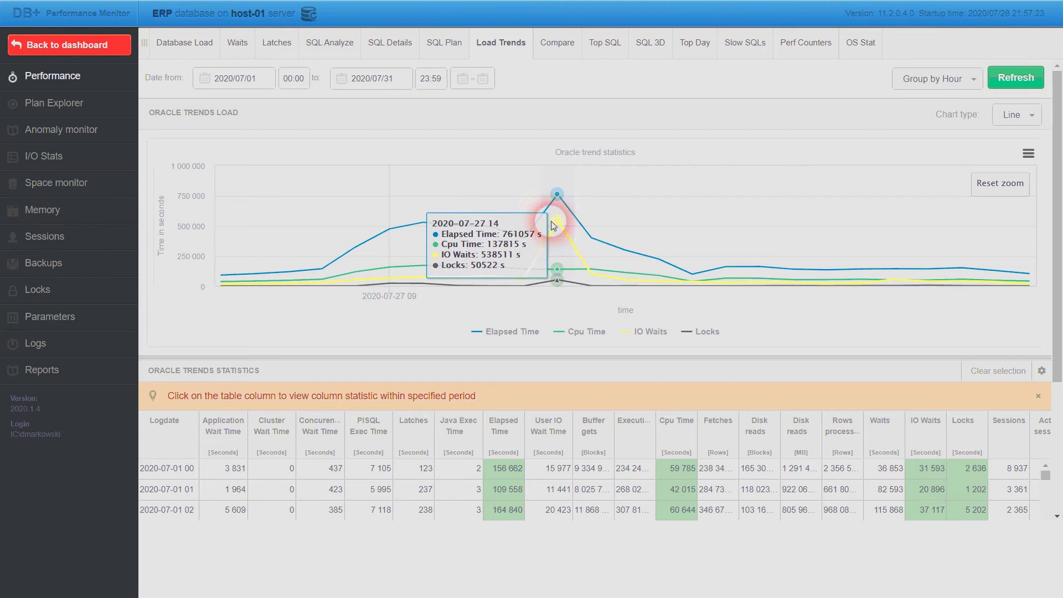
click(1009, 487)
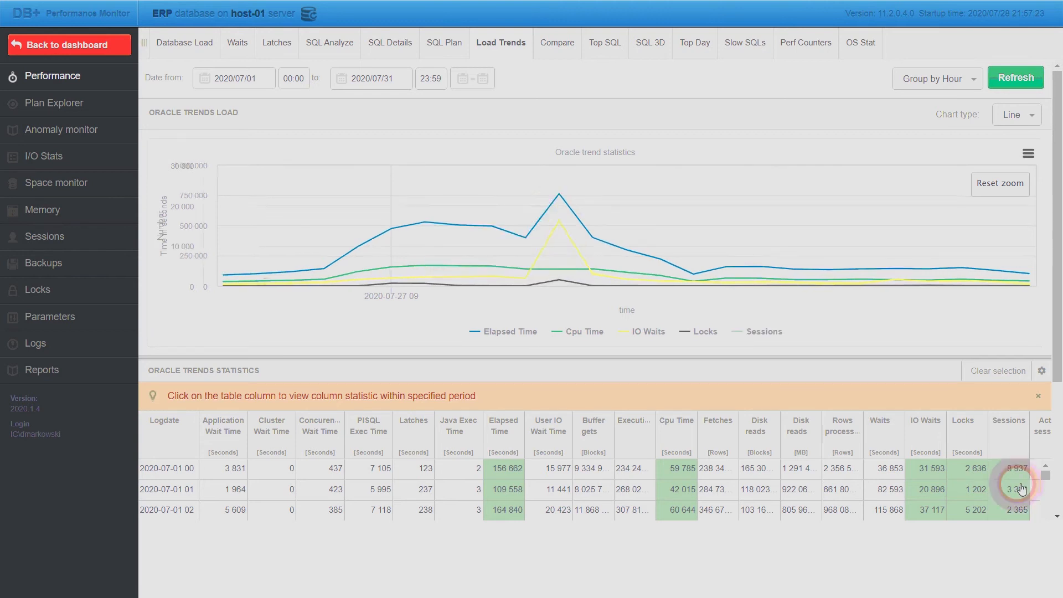
click(1008, 467)
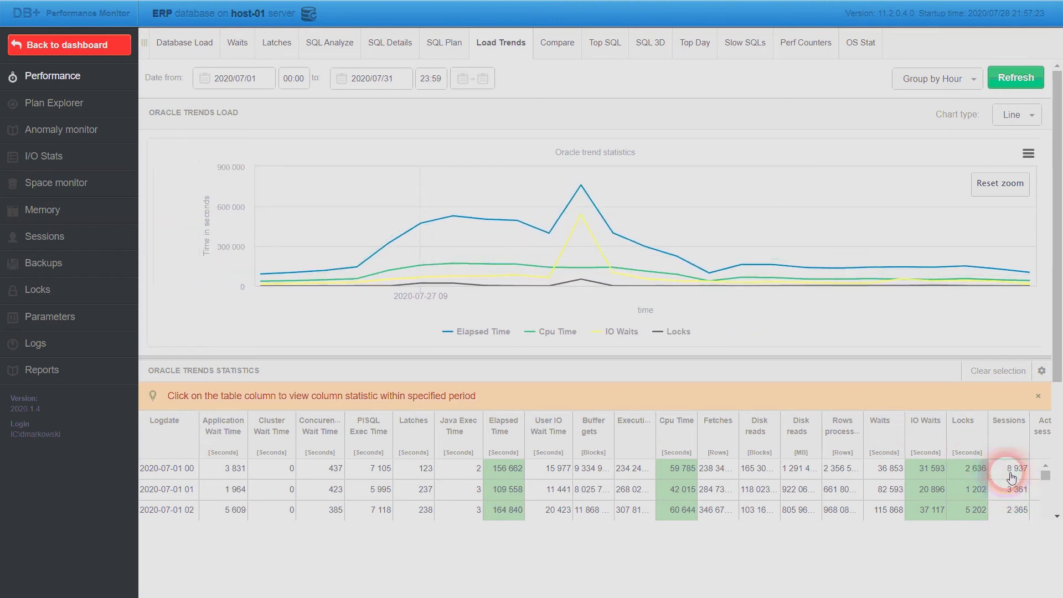
click(1042, 474)
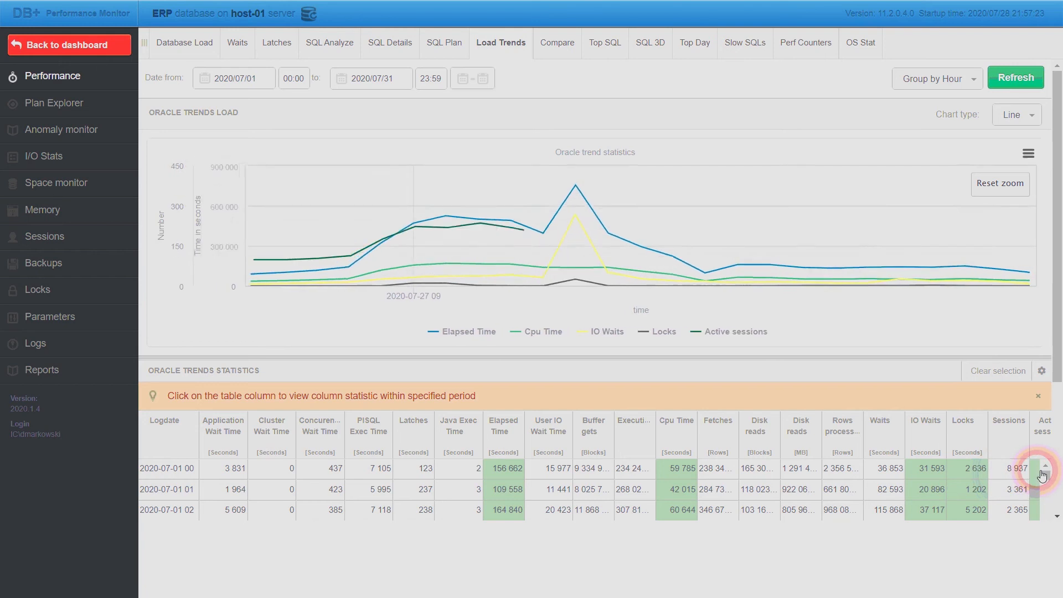
mouse_move(564, 225)
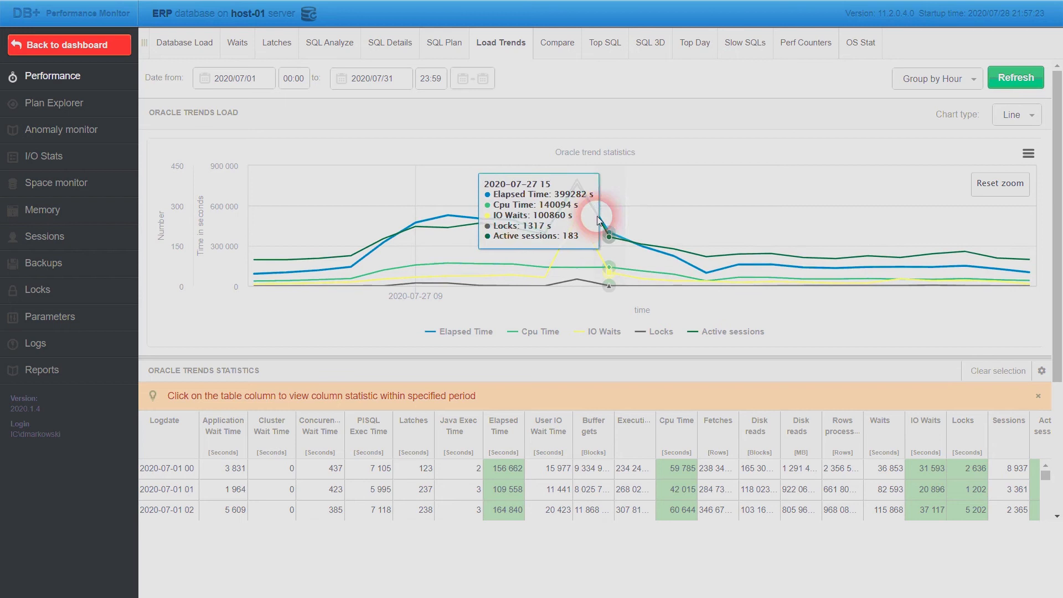
Remove Active sessions, Locks, IO Waits and Cpu Time from the trend chart, keeping only Elapsed Time.
click(1037, 476)
click(962, 476)
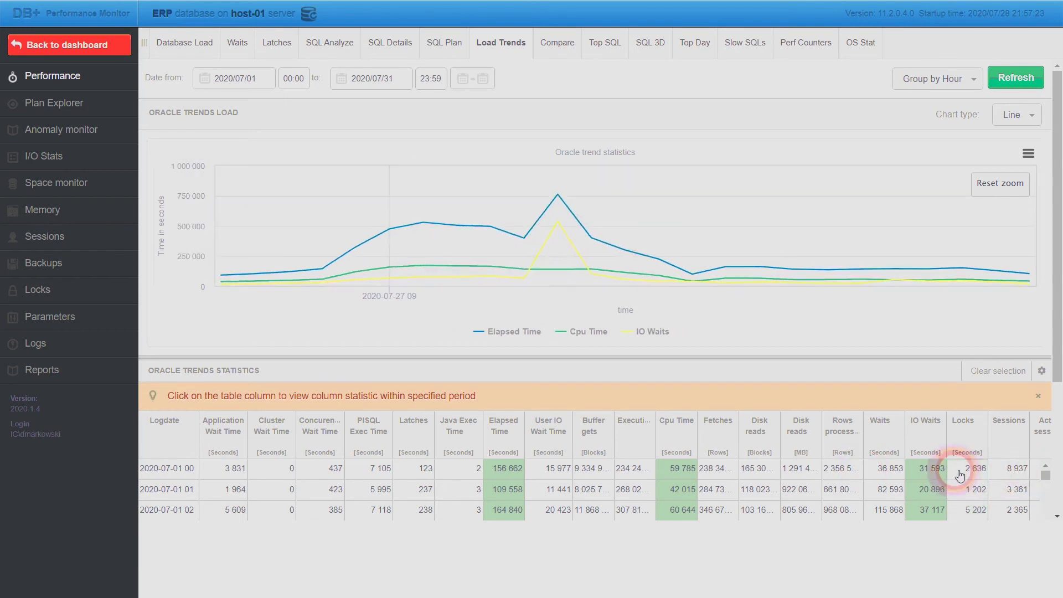
click(931, 476)
click(684, 479)
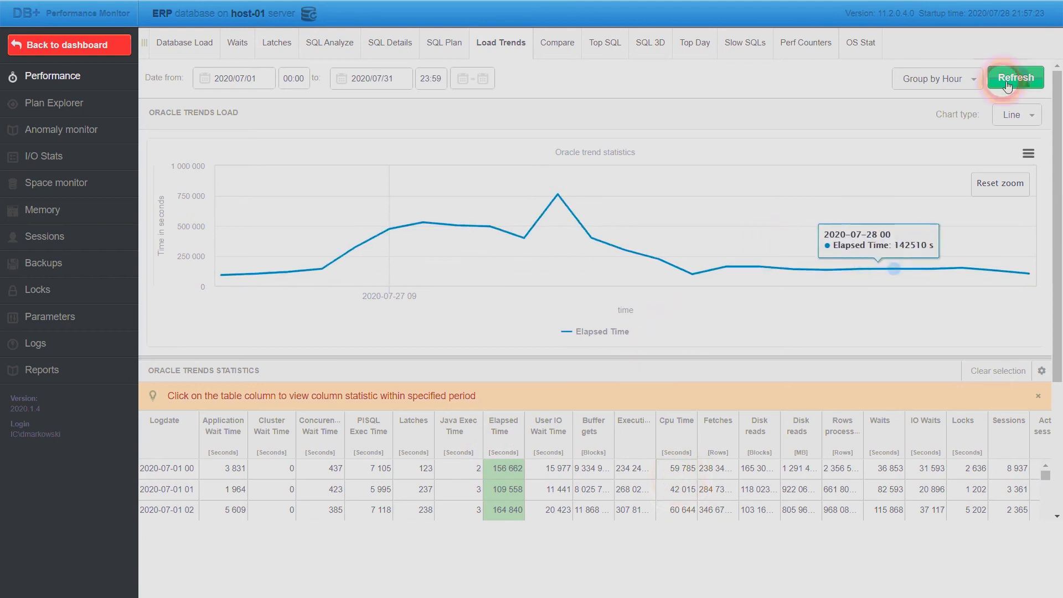
Refocus the trend chart on the 2020-07-25 spike and plot Locks and Waits alongside Elapsed Time.
click(999, 180)
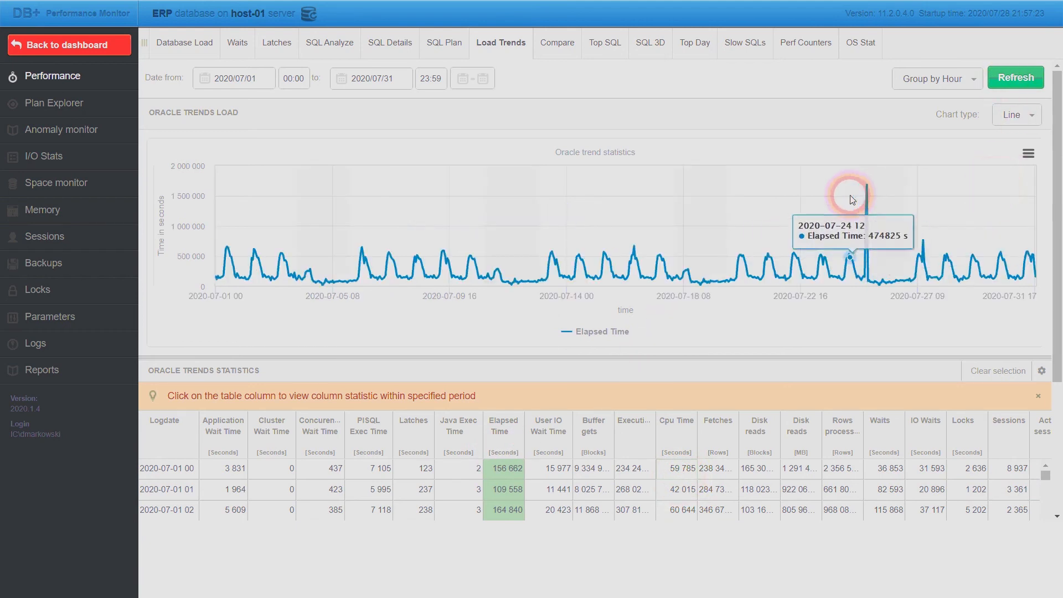
drag(886, 205, 887, 205)
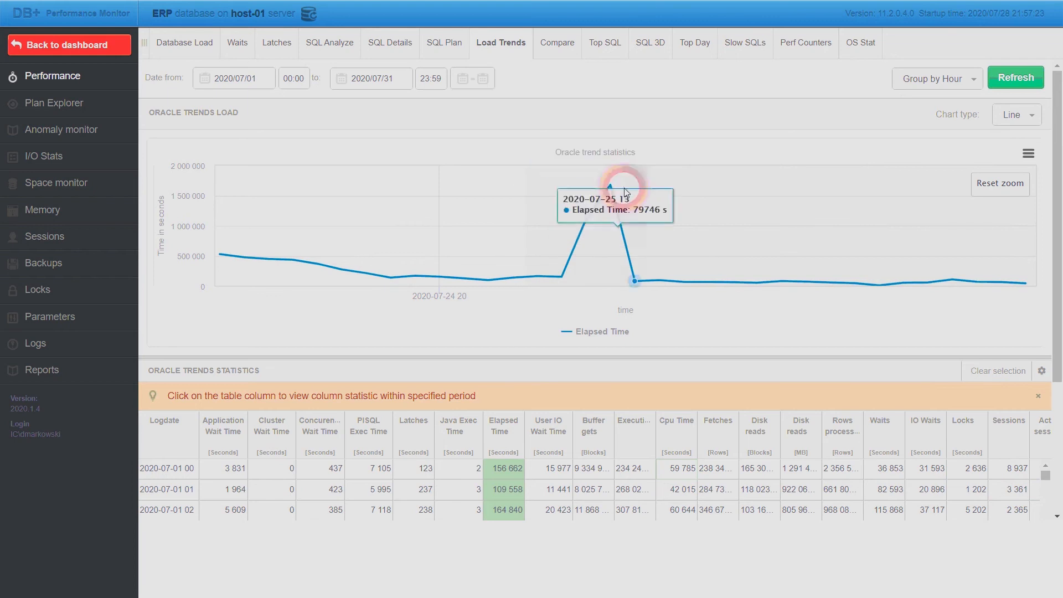
click(927, 489)
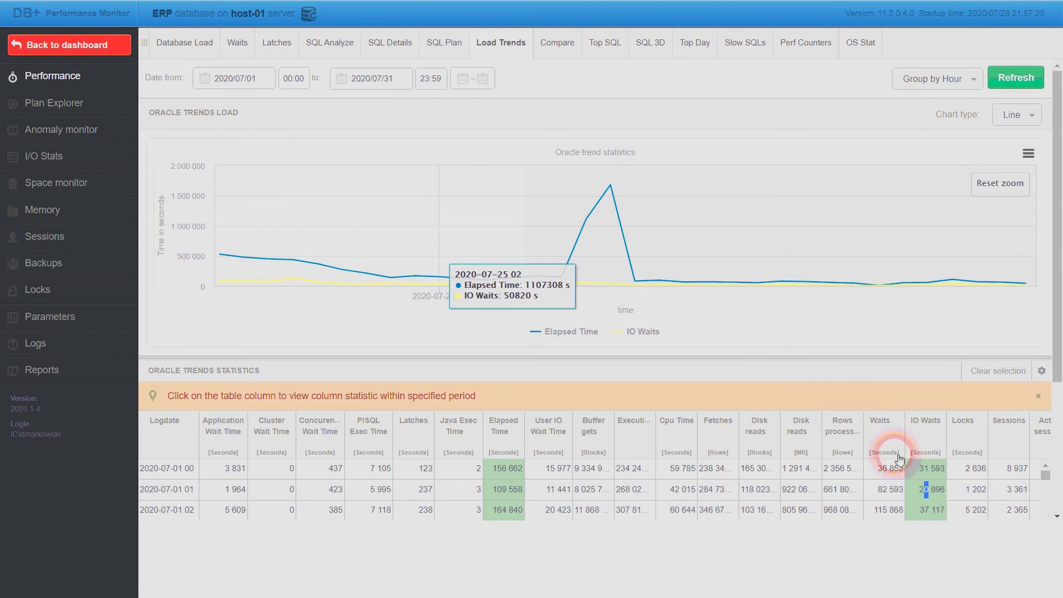
click(935, 479)
click(966, 476)
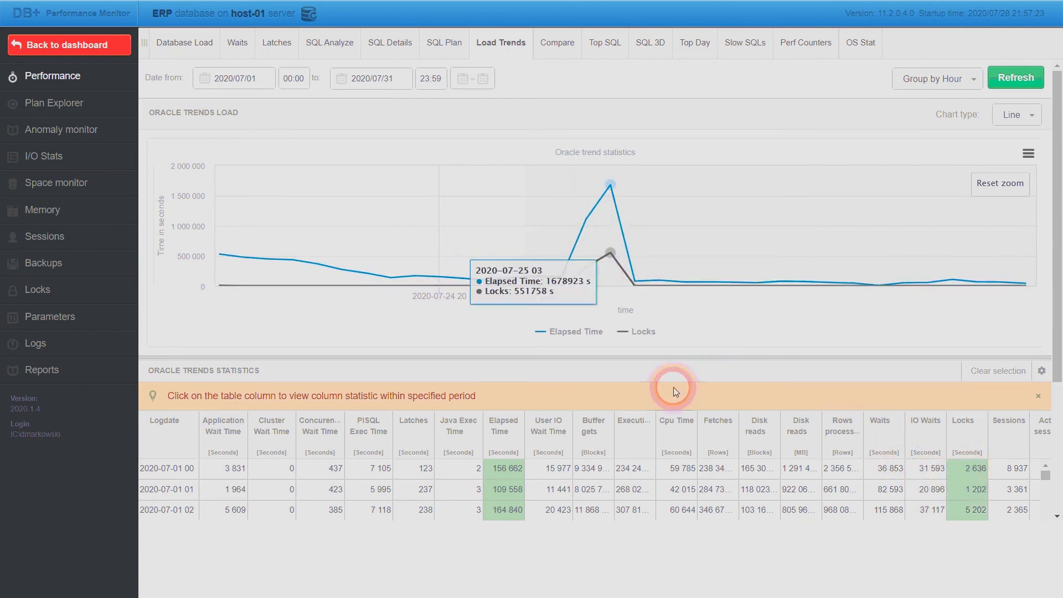
click(881, 443)
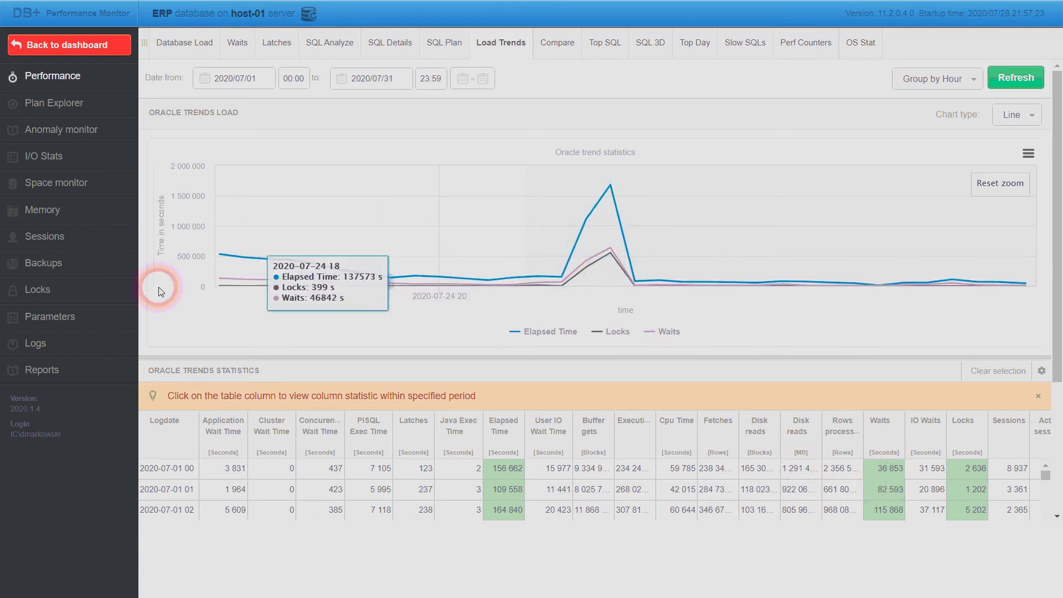
Open the Locks history and load the Blocking History for 2020/07/25, 00:00 to 23:59.
click(74, 299)
click(247, 78)
click(409, 78)
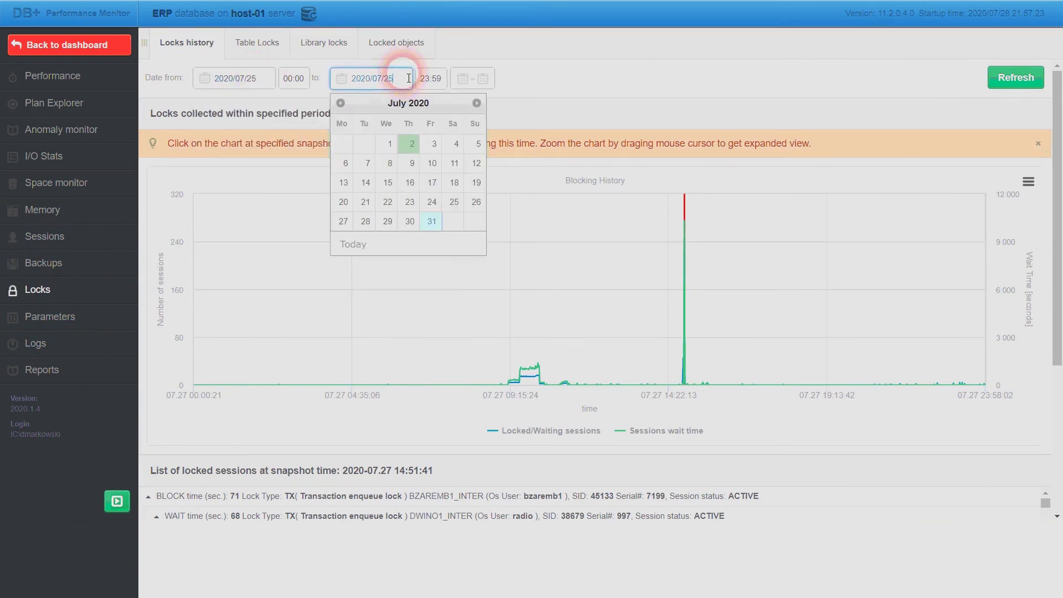
click(1030, 80)
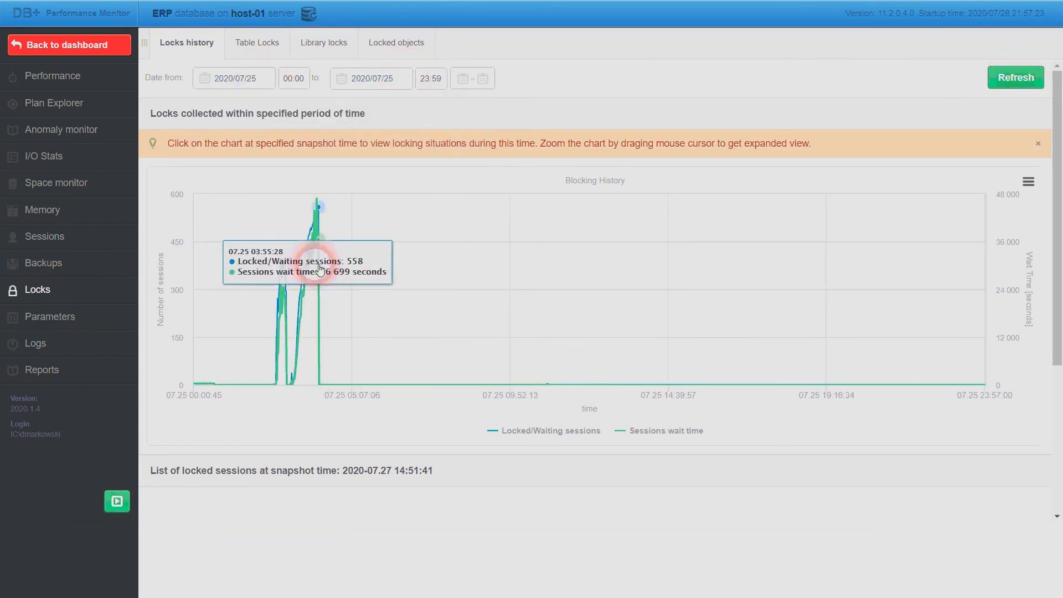
Zoom into the early-morning lock peaks, open the 03:30:50 snapshot, and inspect the waiting sessions with SIDs 33049 and 30192.
drag(230, 280, 478, 310)
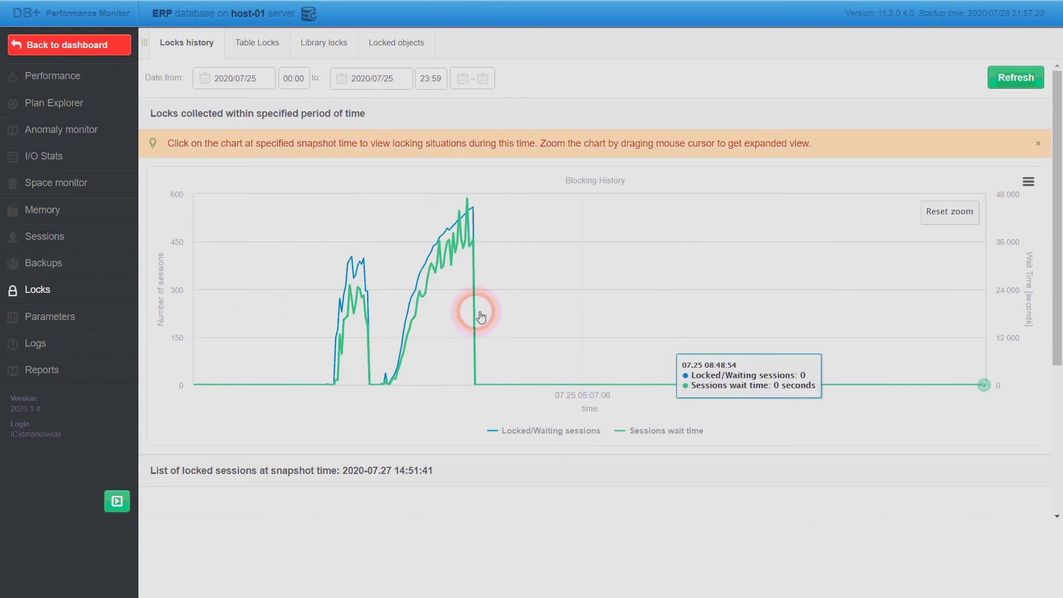
click(435, 264)
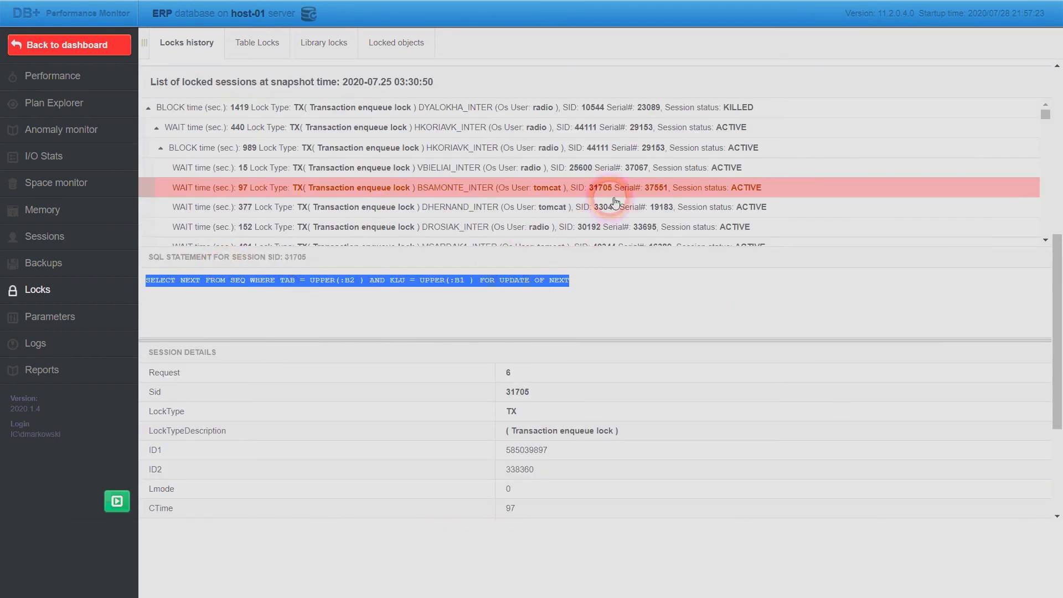
click(616, 206)
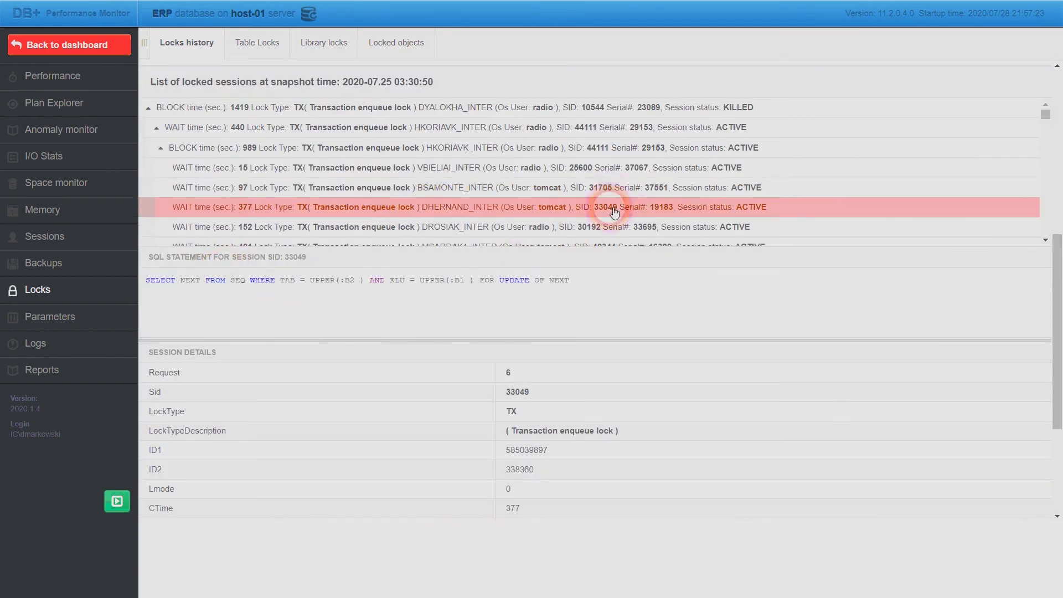
click(623, 226)
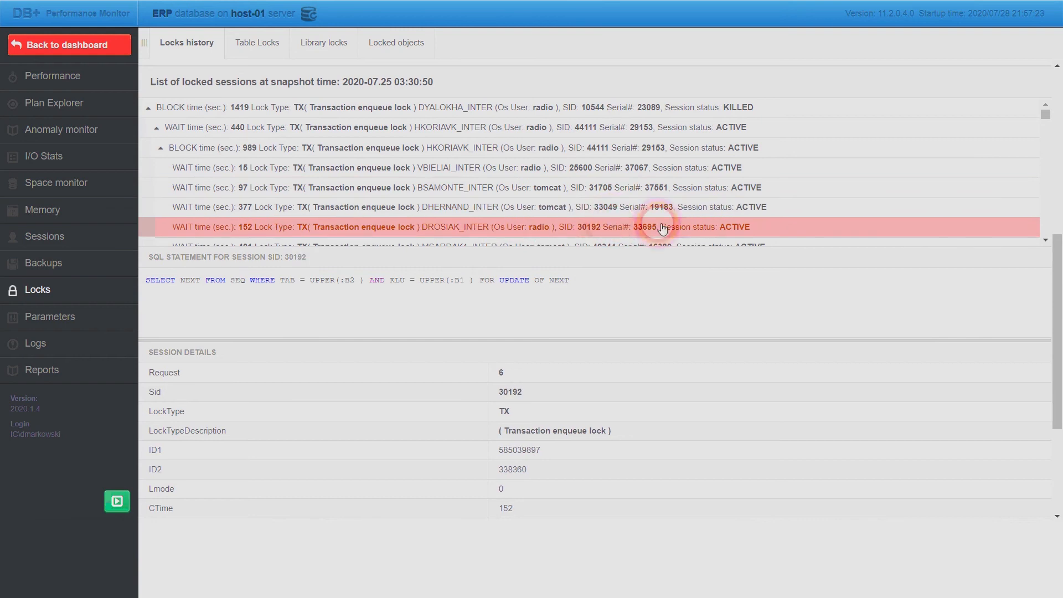
Examine the SQL statements and details of the top blocking session and the waiting session with SID 31705.
drag(1058, 265, 1046, 190)
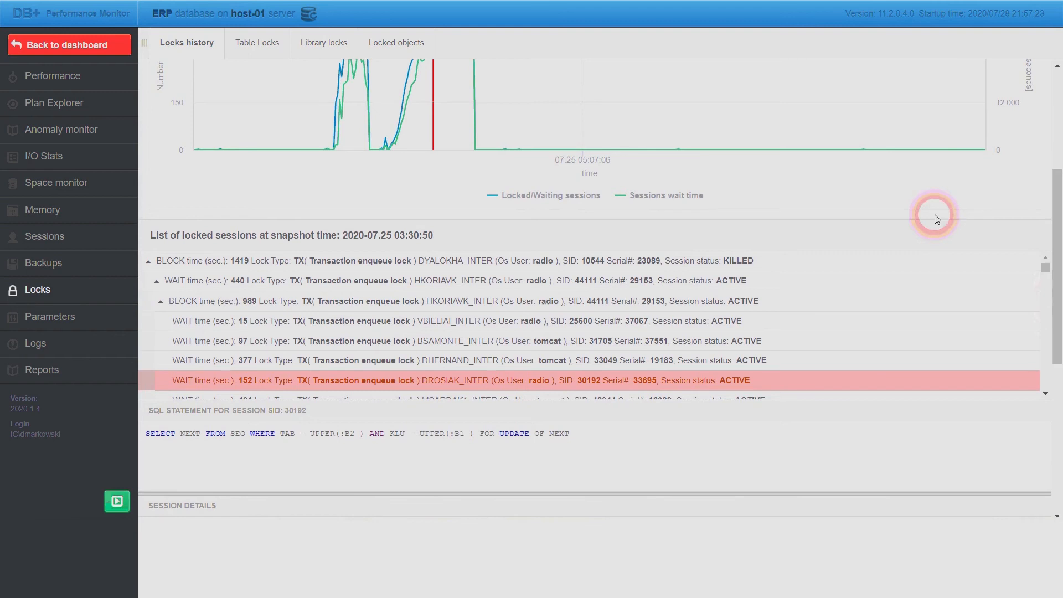
click(732, 260)
scroll(733, 260, down, 3)
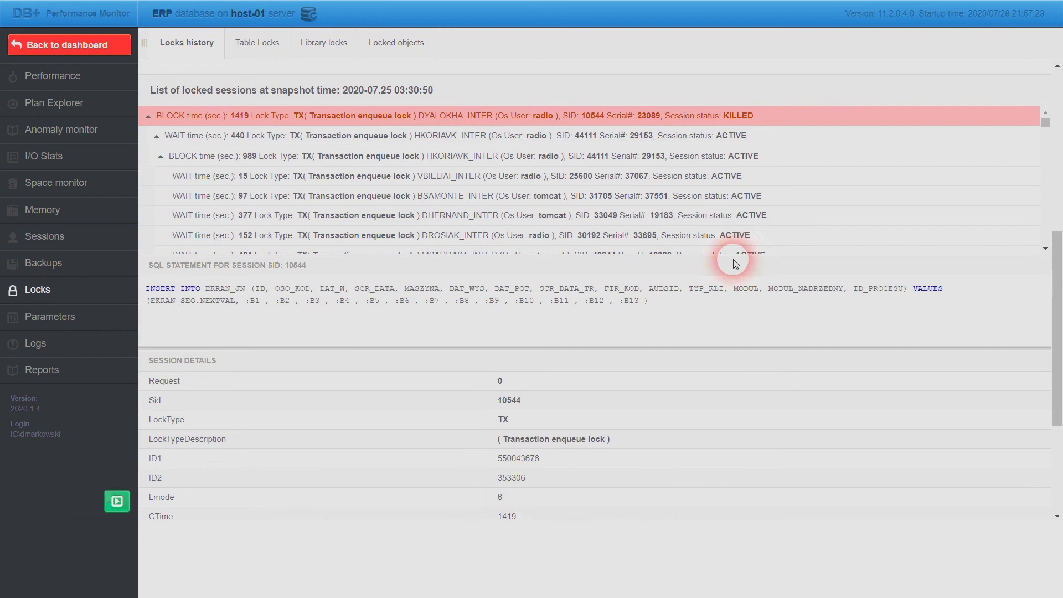
click(739, 196)
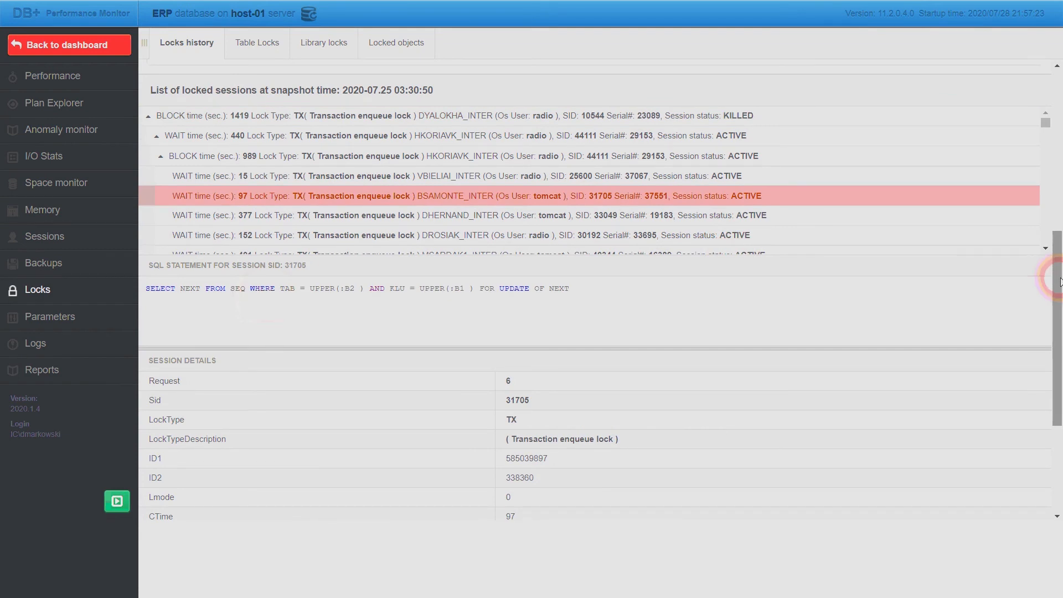
drag(1060, 282, 1057, 121)
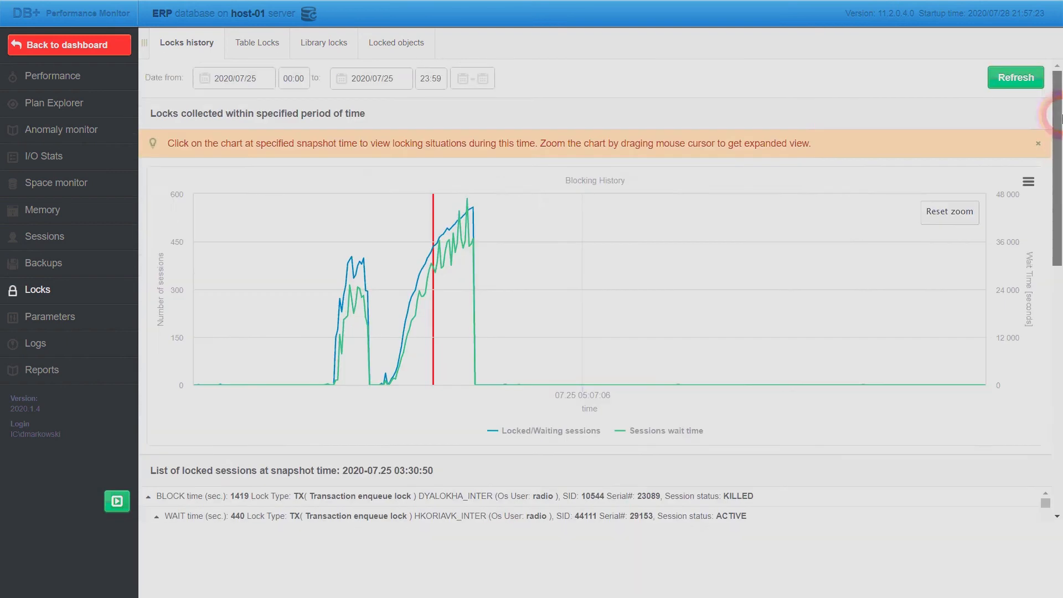
Return to the Performance section and reopen the Load Trends statistics.
click(77, 68)
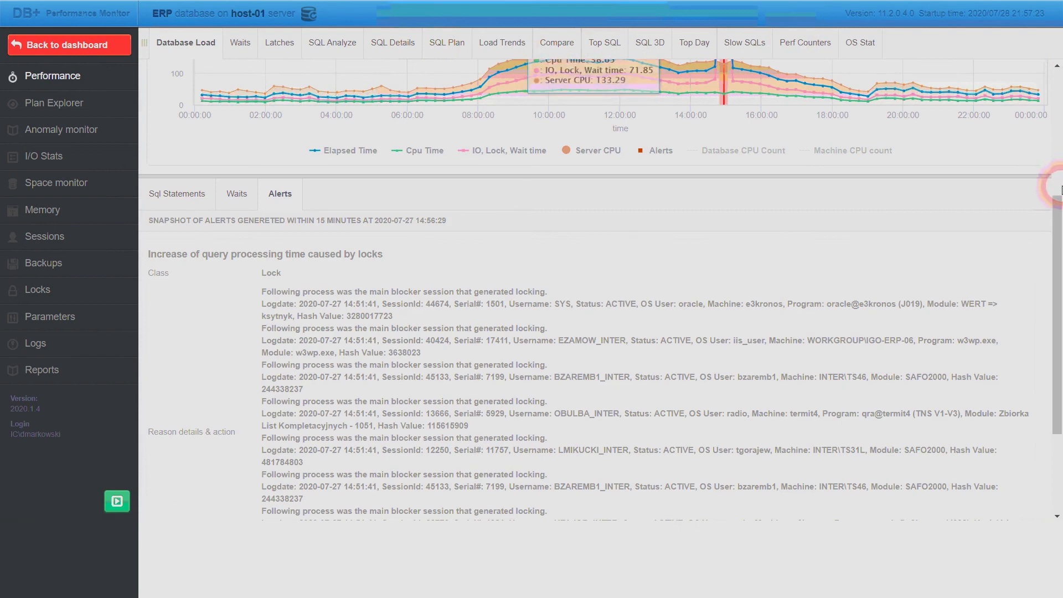
drag(1057, 183, 1051, 43)
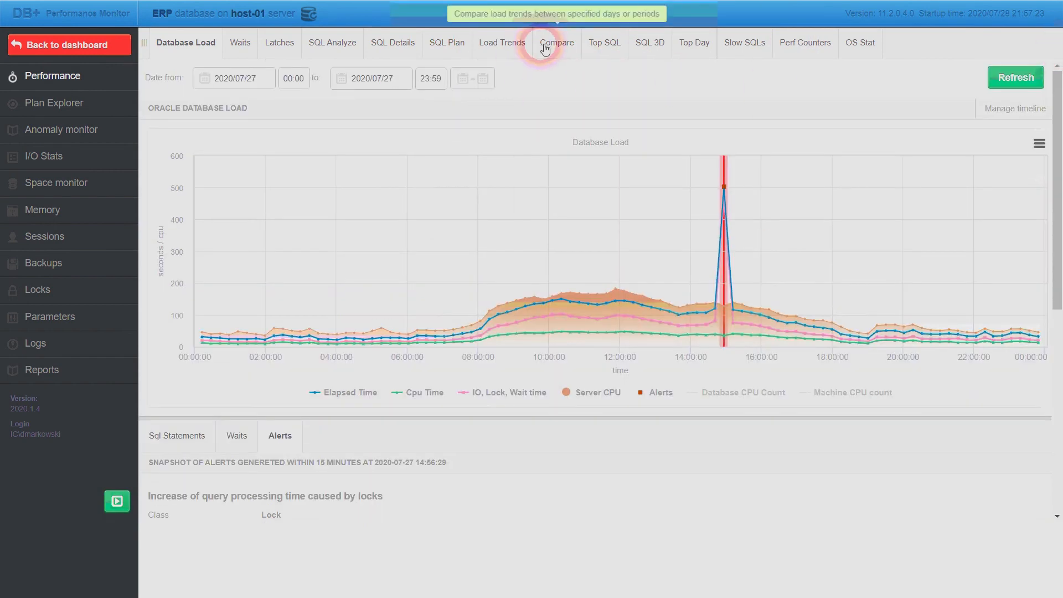
click(523, 51)
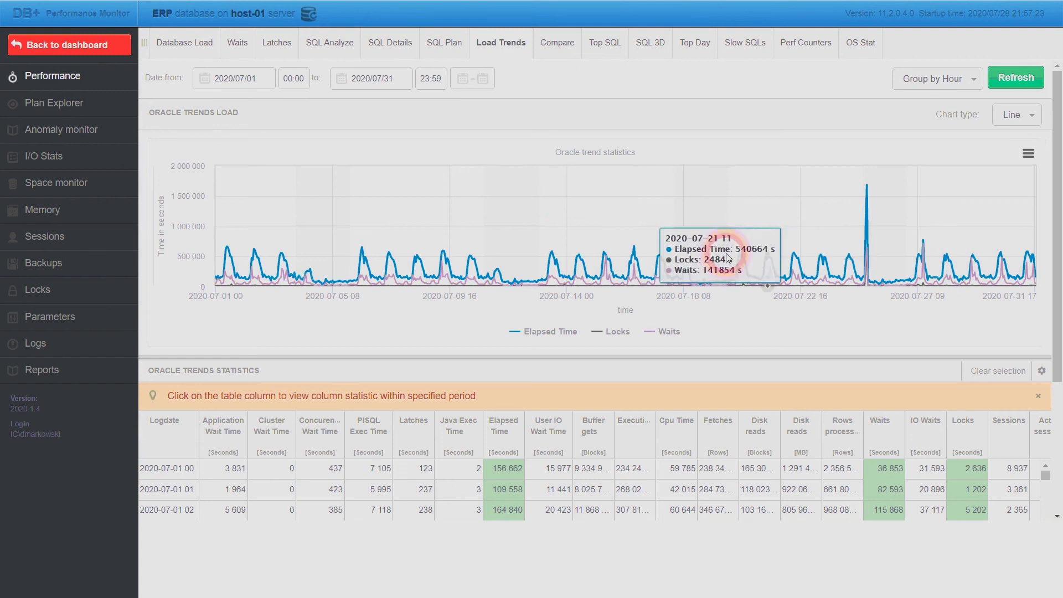
Zoom the trend chart into 2020-07-16 and plot IO Waits instead of Locks and Waits alongside Elapsed Time.
drag(655, 254, 618, 250)
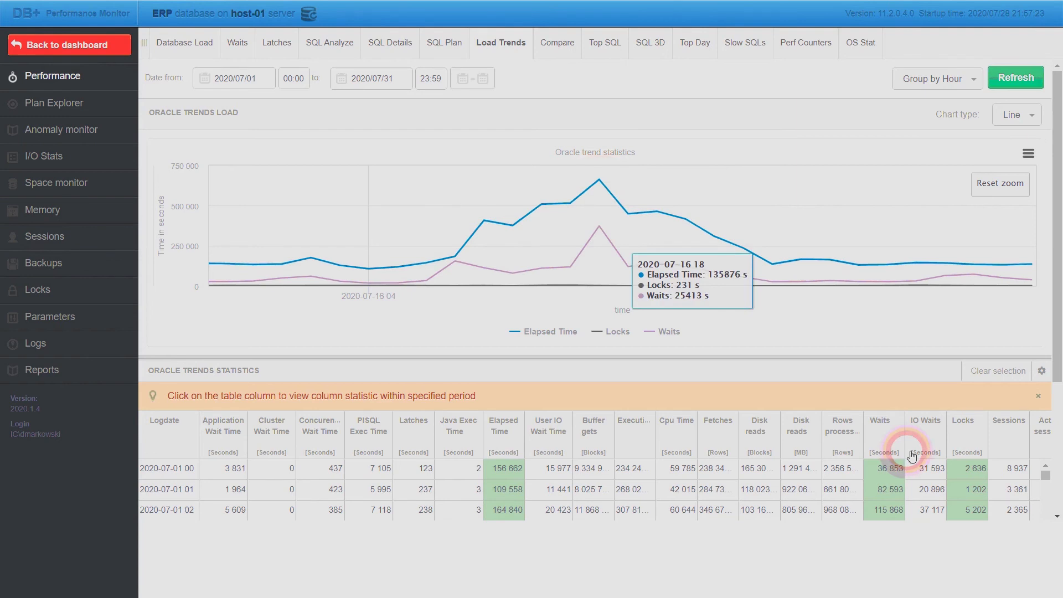
click(911, 456)
click(594, 247)
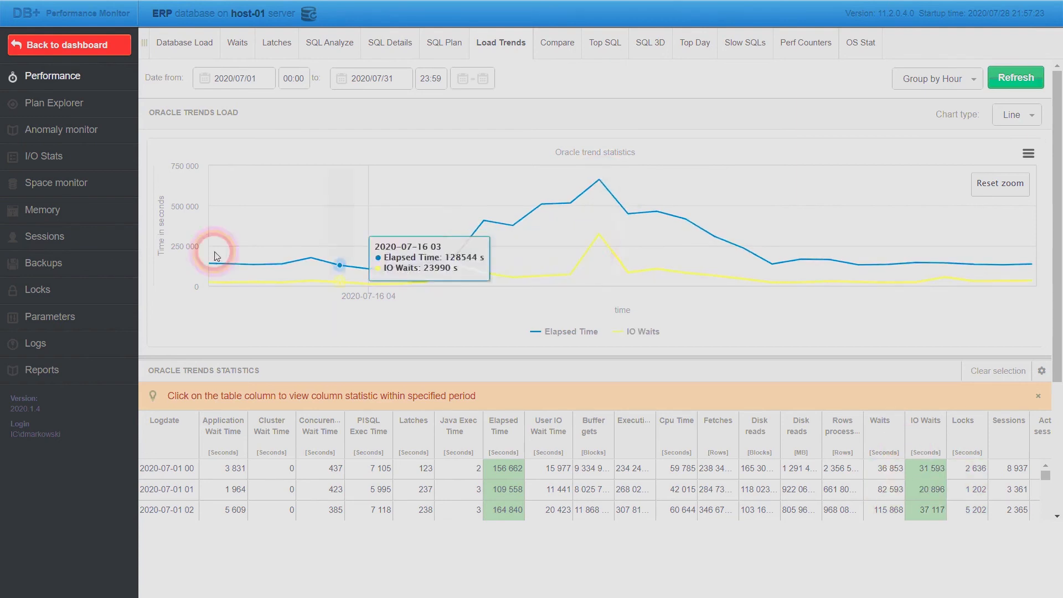
Open the I/O statistics analysis and reload the data with the start date set to 2020/07/15.
click(85, 162)
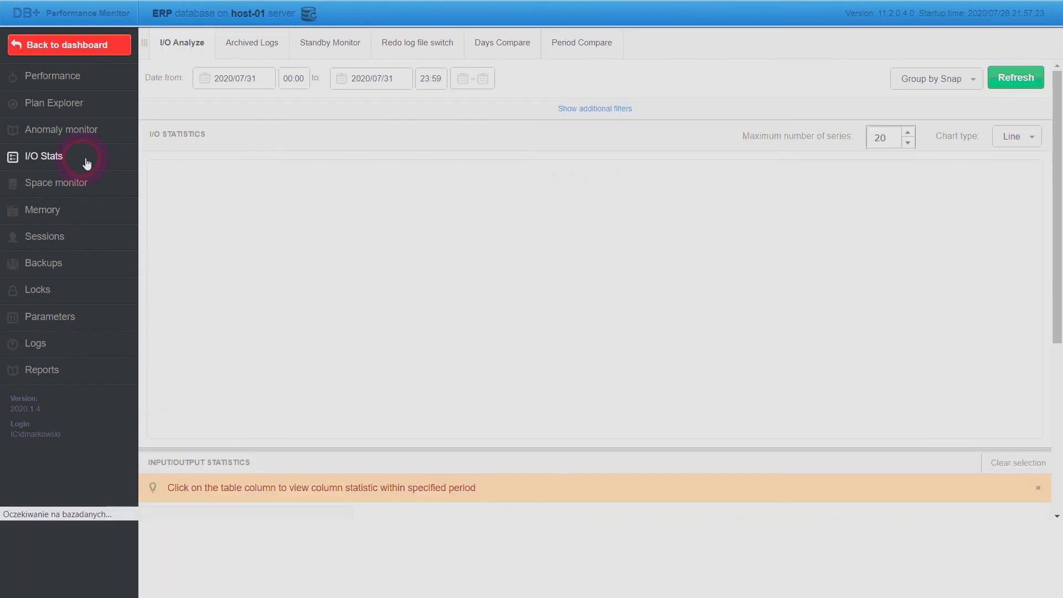
click(243, 77)
key(BackSpace)
key(BackSpace)
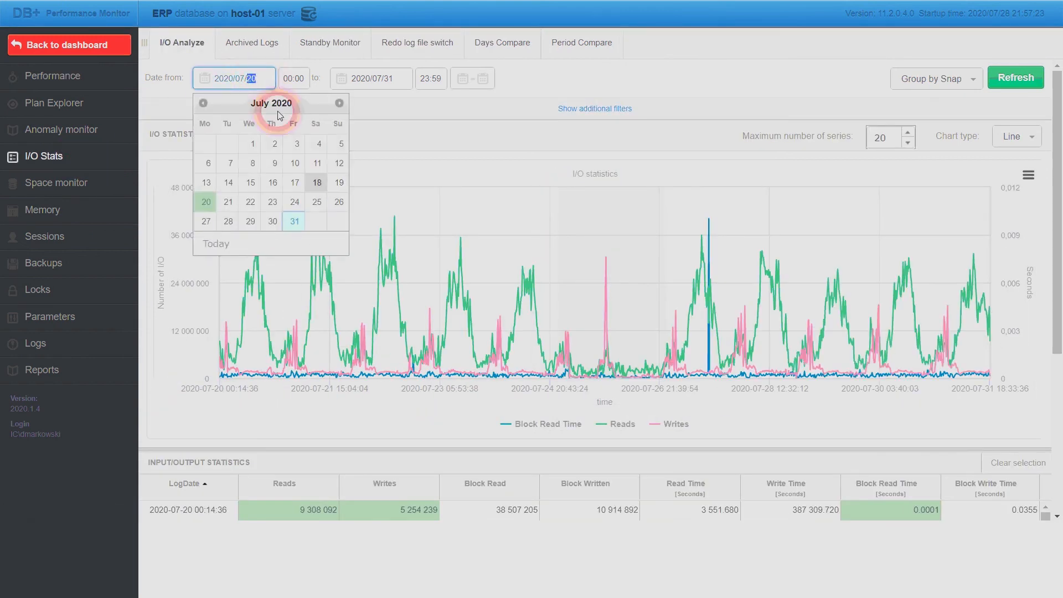
text(15)
click(1015, 77)
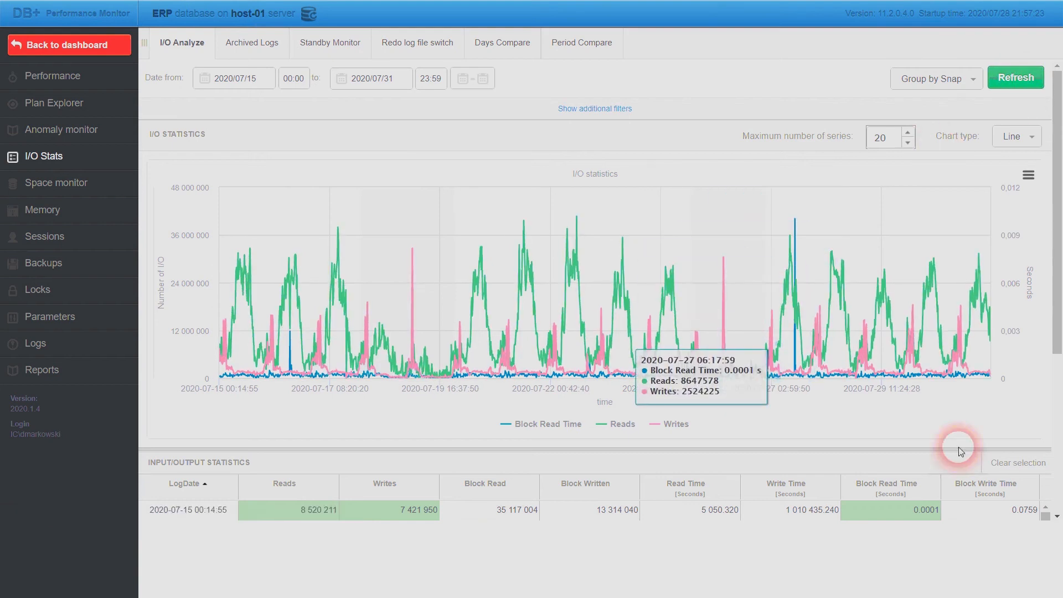
Remove Writes and Reads from the I/O chart to leave Block Read Time, and zoom into 2020-07-16.
scroll(1056, 215, down, 1)
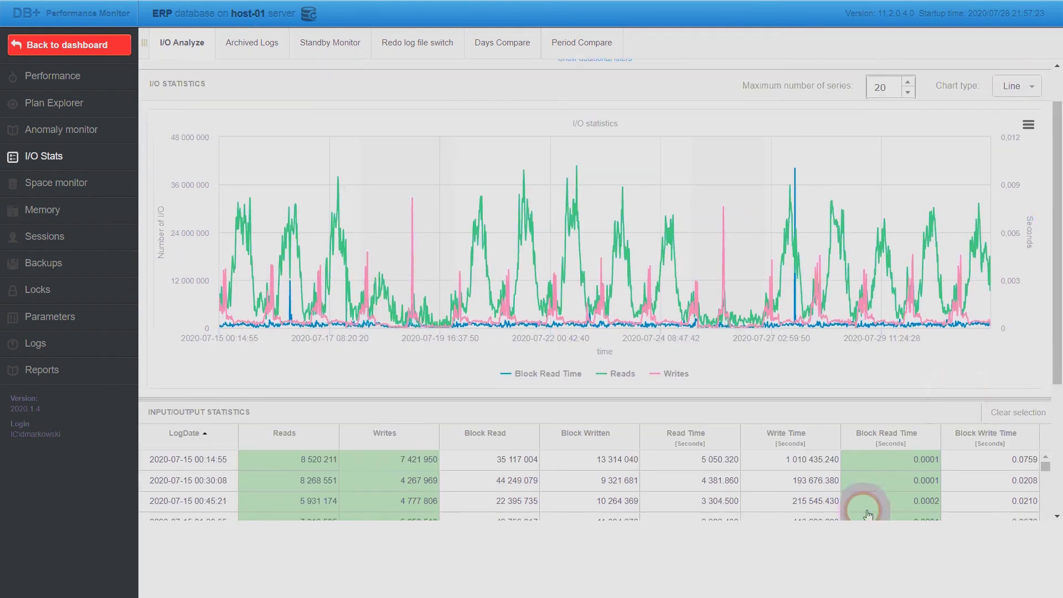
click(433, 467)
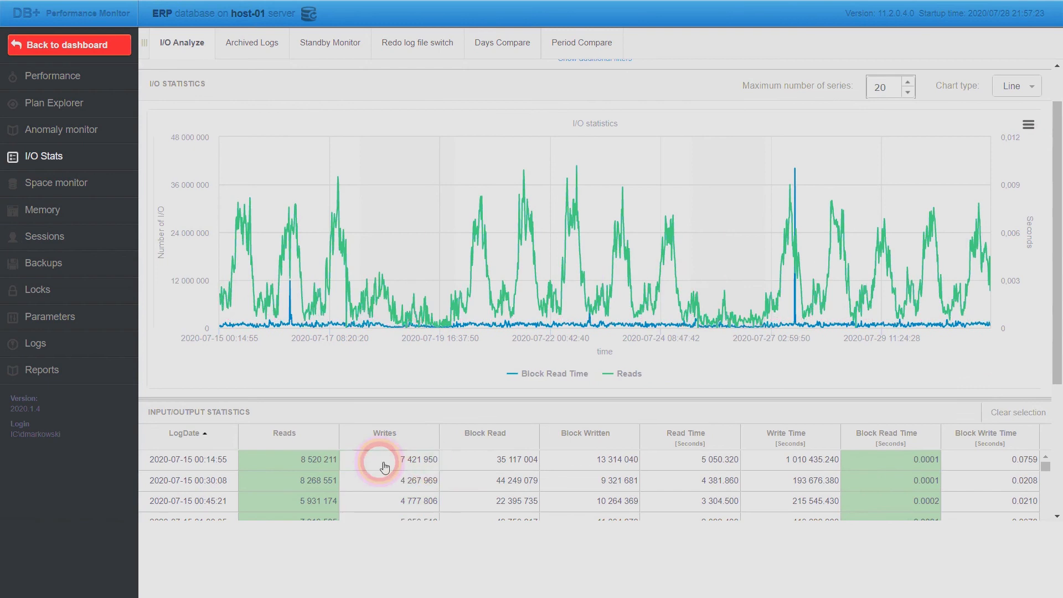
click(325, 460)
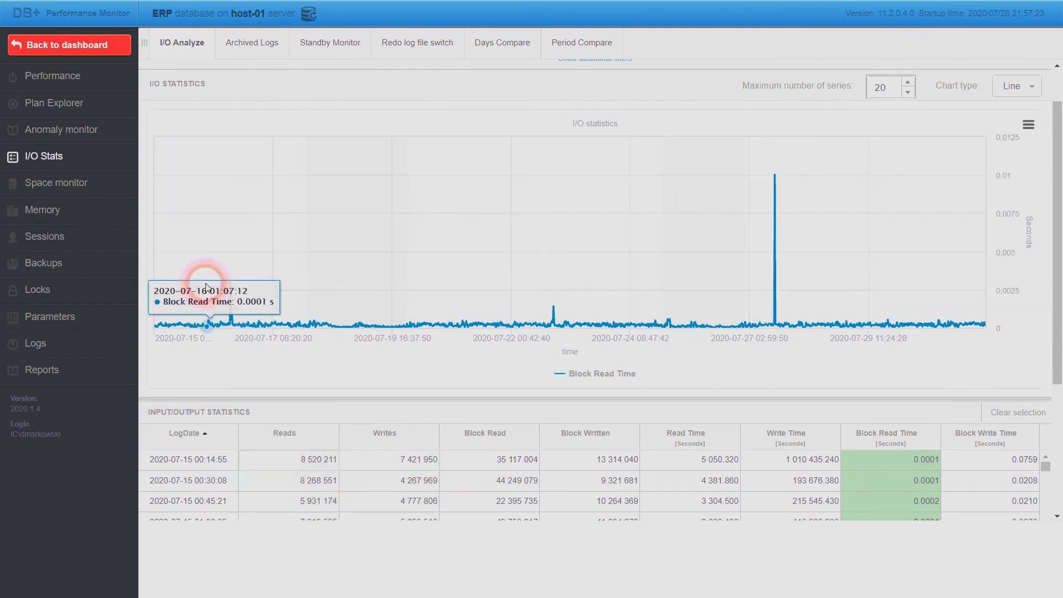
drag(202, 289, 263, 292)
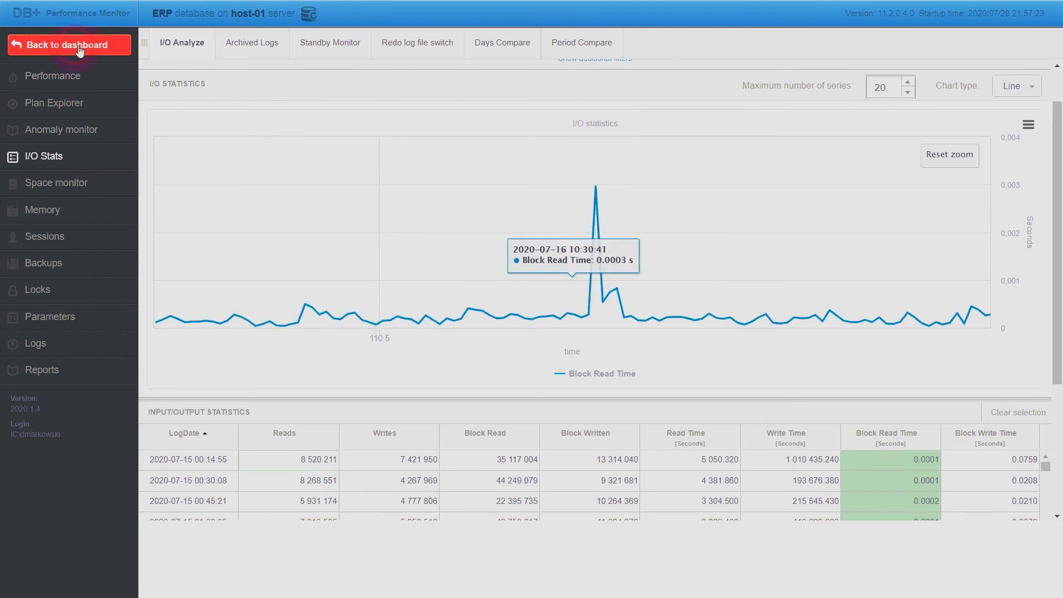
Return to the Performance section's Database Load and load the data for 2020/07/16 only.
click(271, 81)
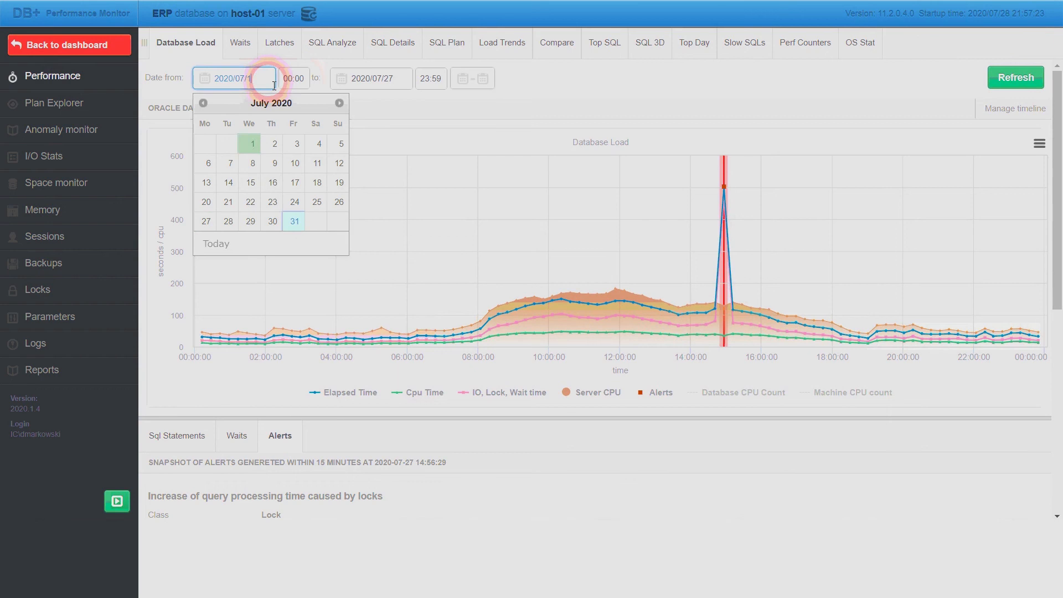
text(6)
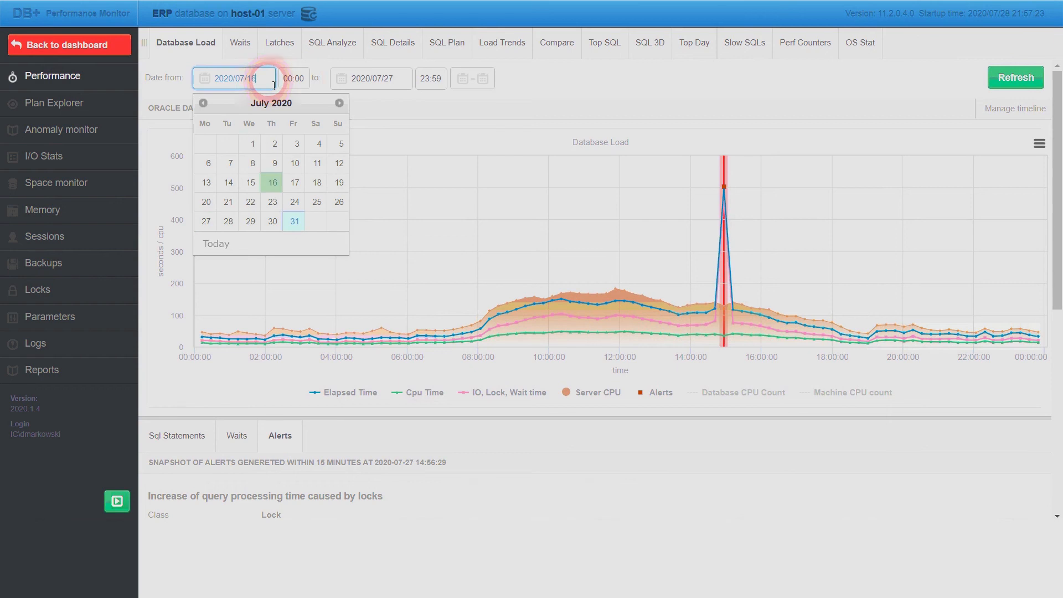
double_click(404, 83)
text(16)
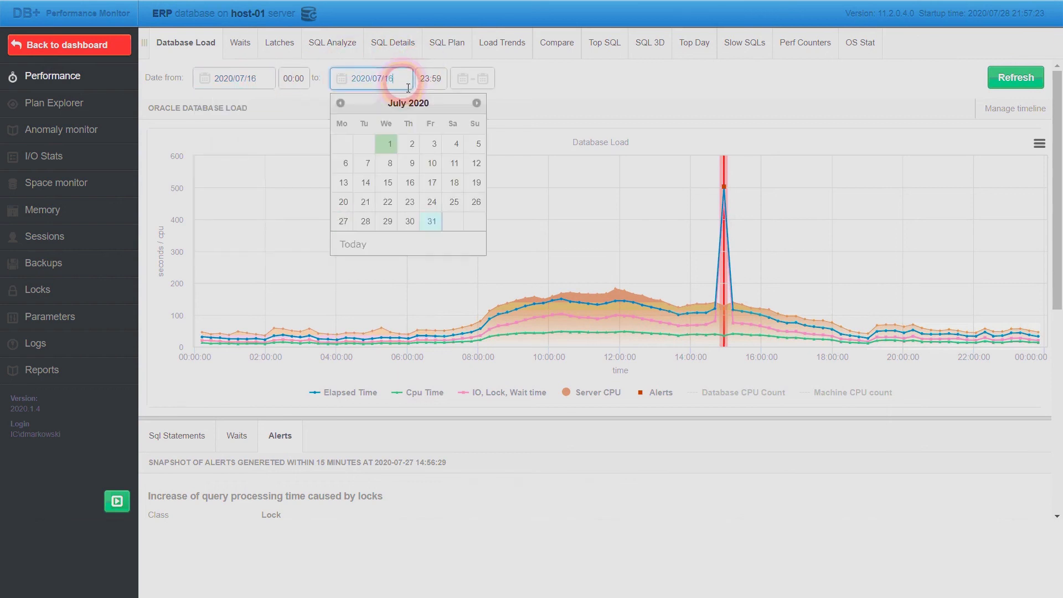
click(1046, 34)
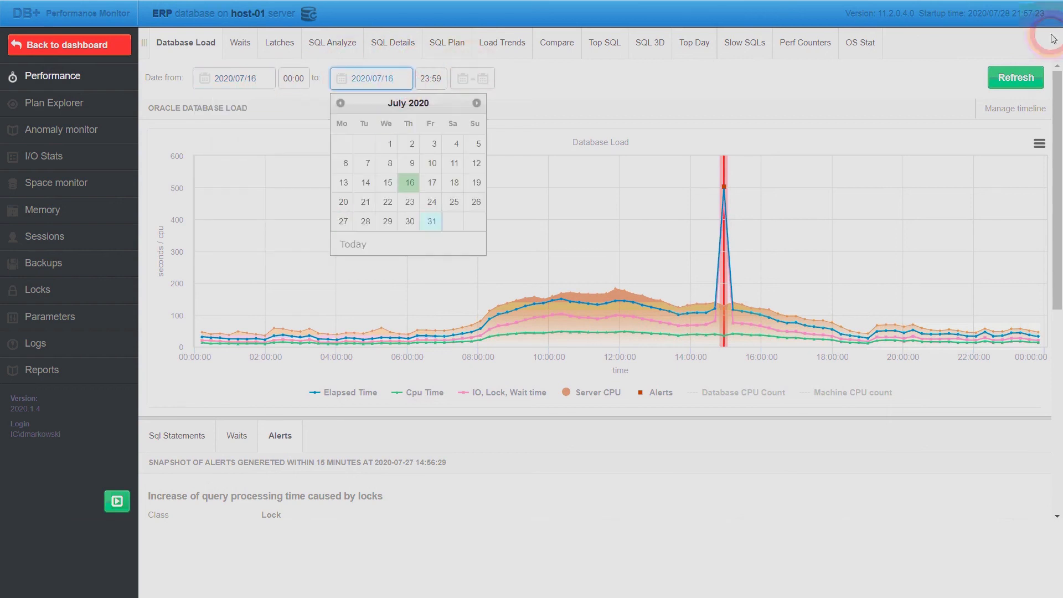
click(1013, 79)
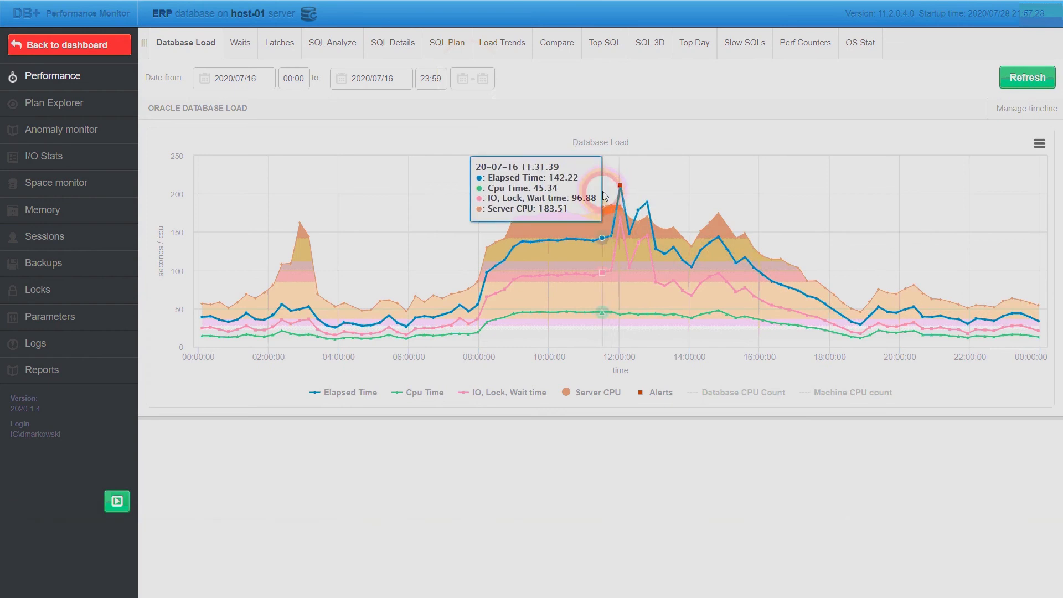
Open the alerts for the 12:02:05 load peak and read the slow I/O response problem.
click(621, 190)
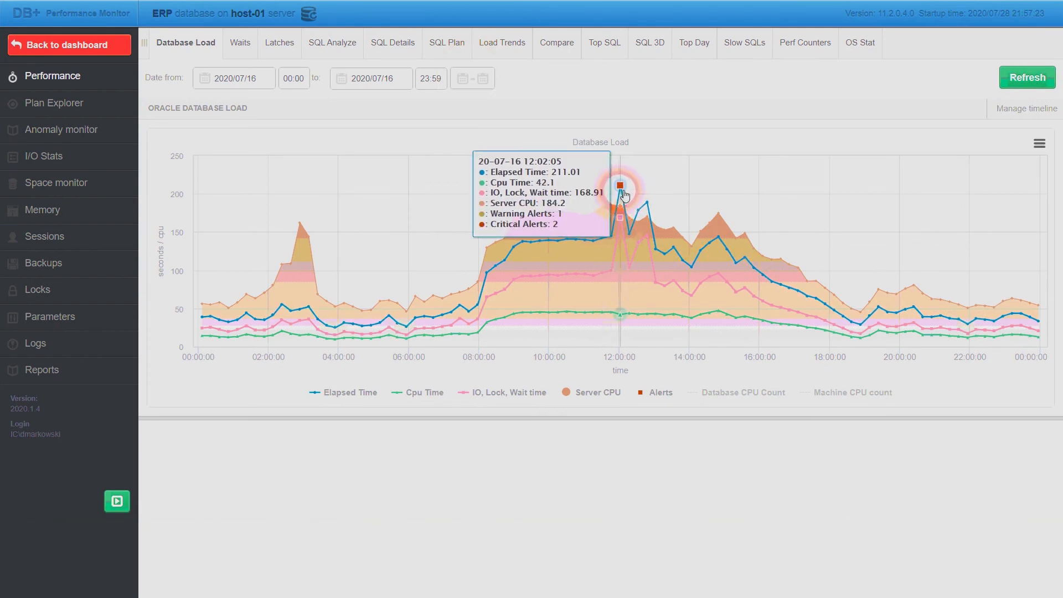
click(402, 340)
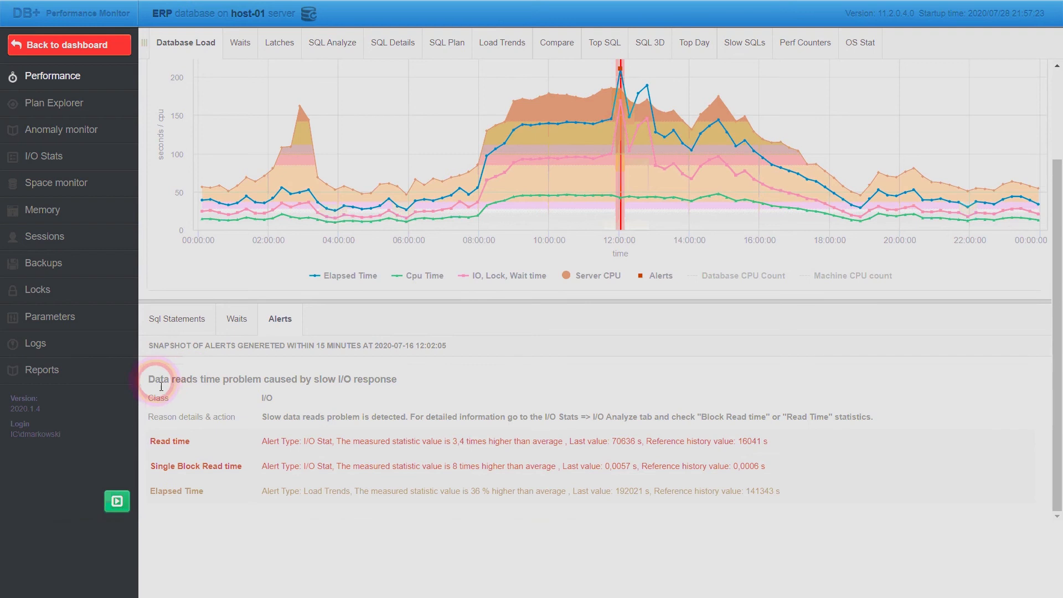
drag(155, 380, 408, 381)
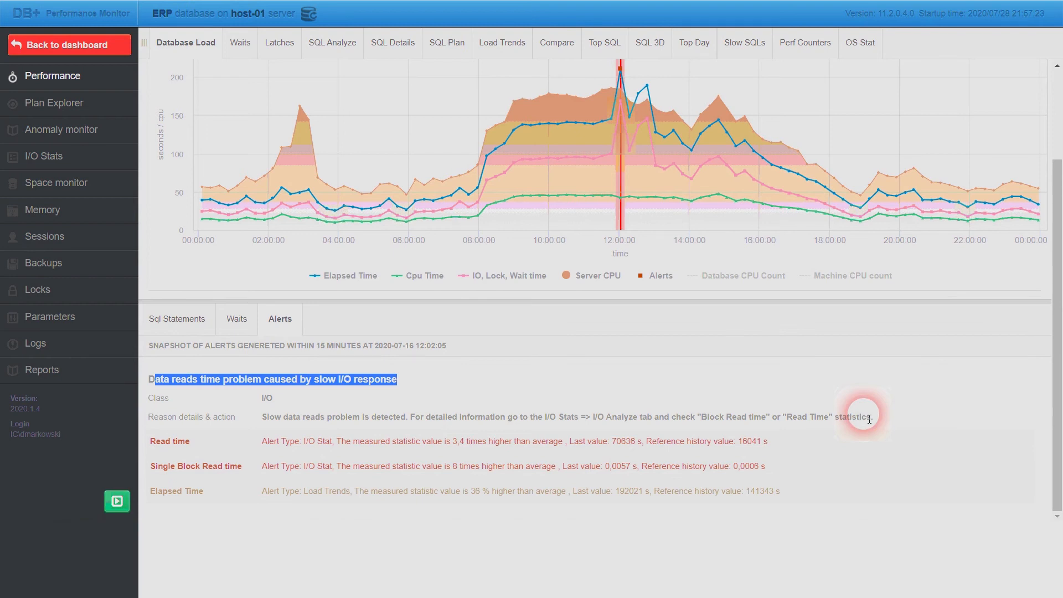
Open SQL Analyze and plot the load impact of the top statement, hash value 975339329.
click(332, 42)
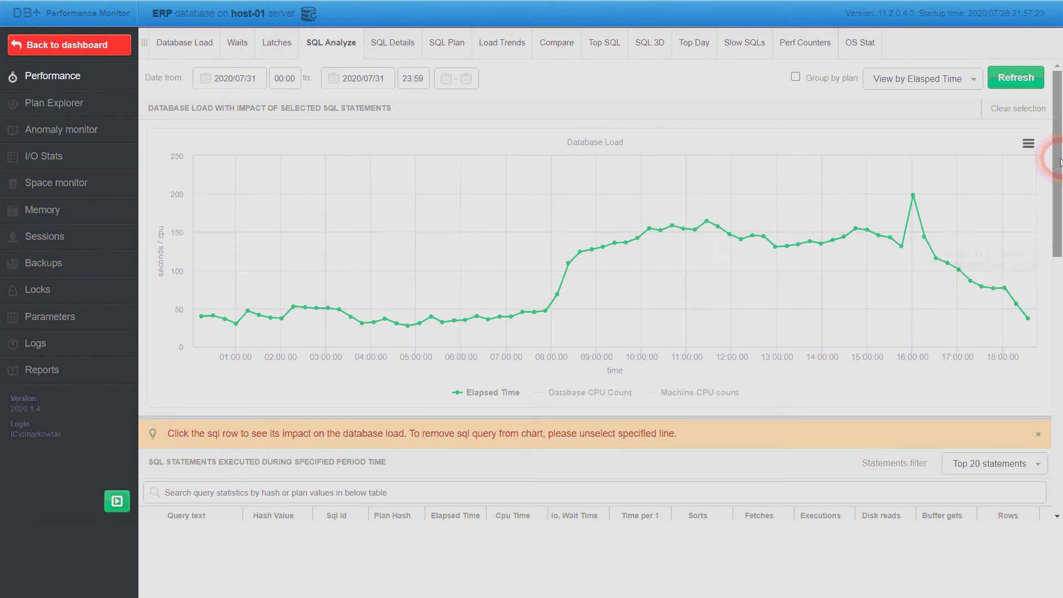
drag(1060, 172, 1059, 189)
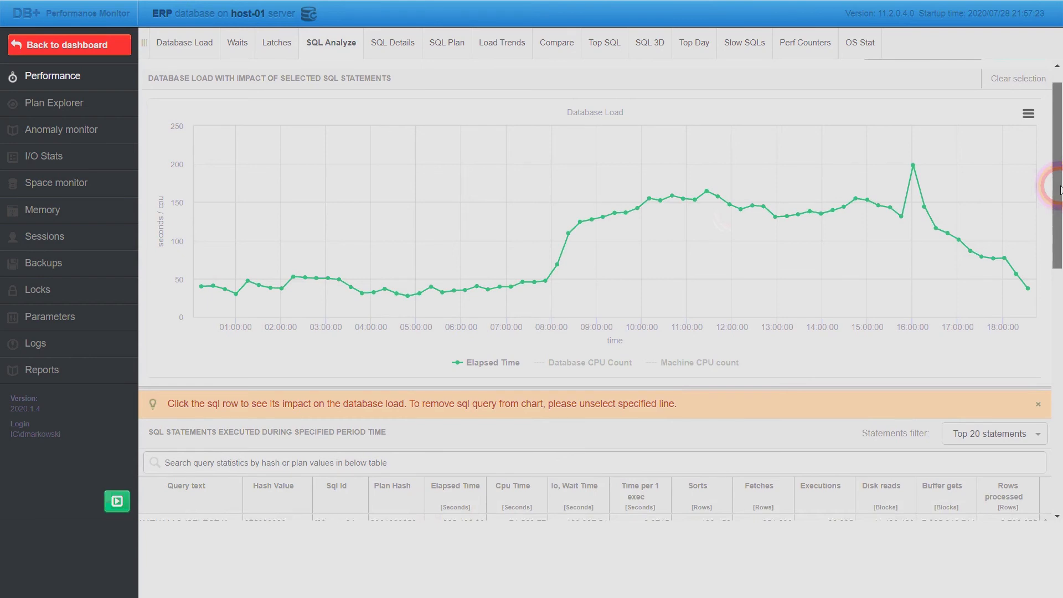
drag(1060, 189, 1060, 205)
click(506, 485)
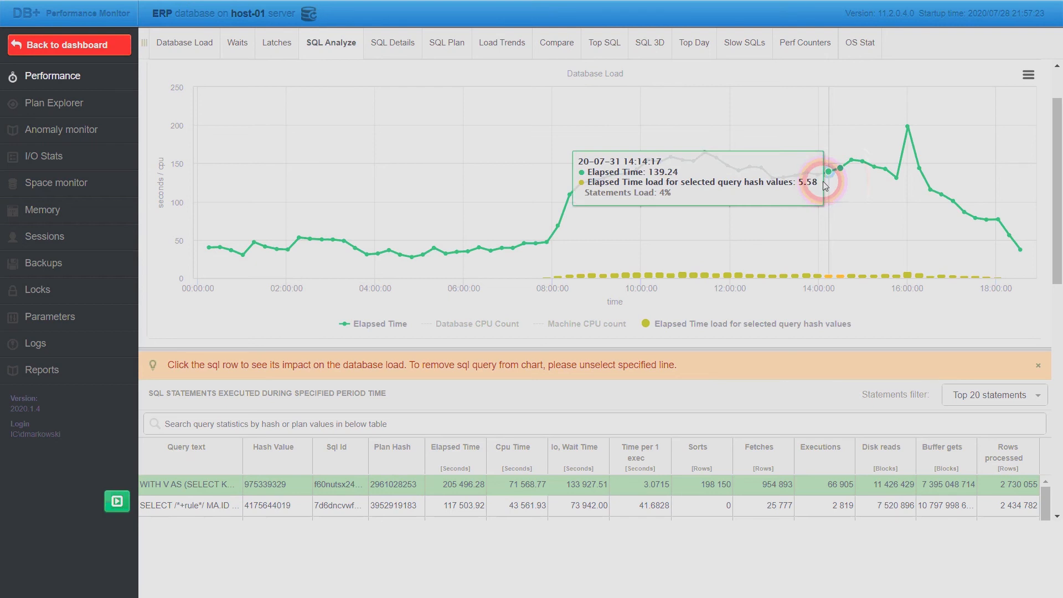
View the SQL details of the statement with hash value 975339329.
scroll(332, 368, down, 2)
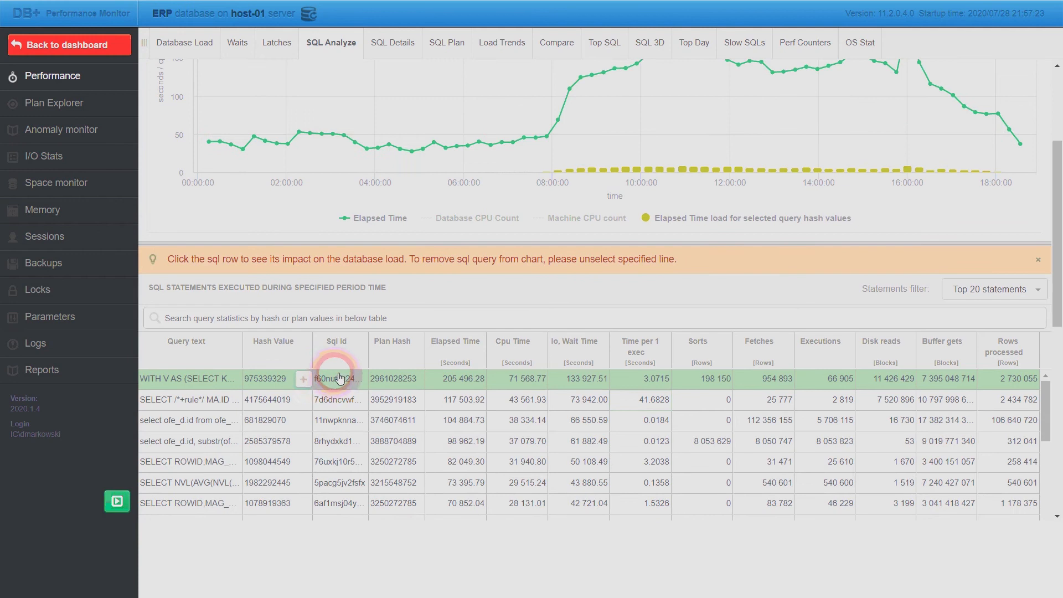
click(304, 380)
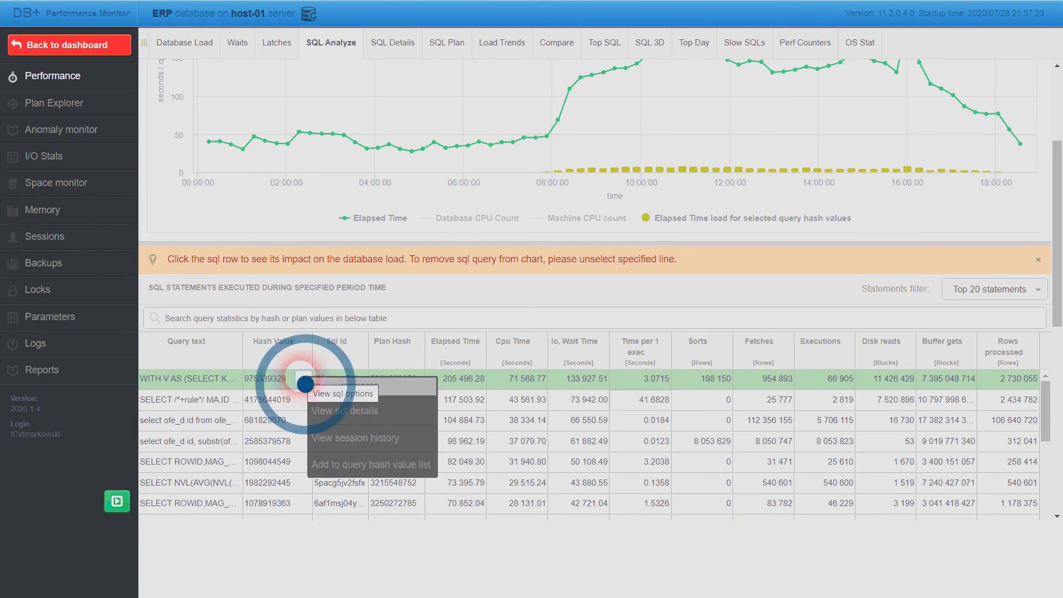
click(333, 403)
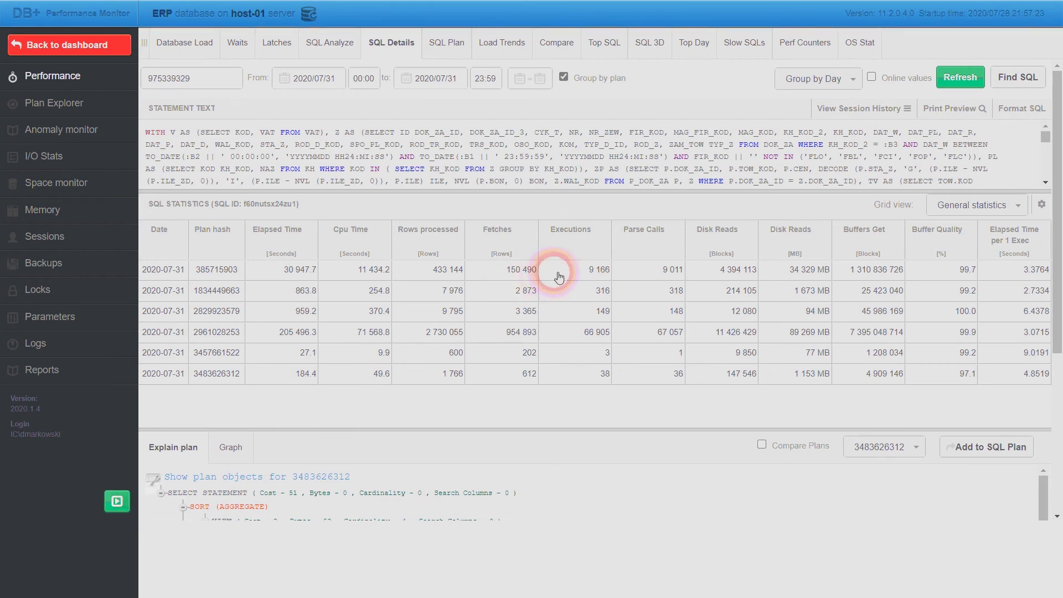
Search for plan flip-flop statements on 2020/07/31 and review the list.
click(1010, 77)
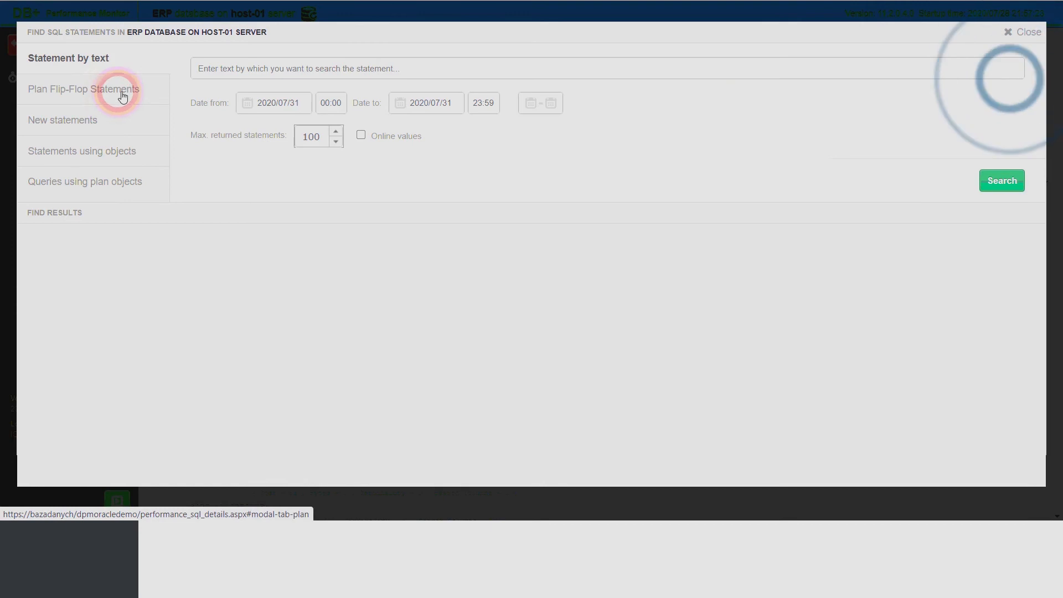
click(122, 96)
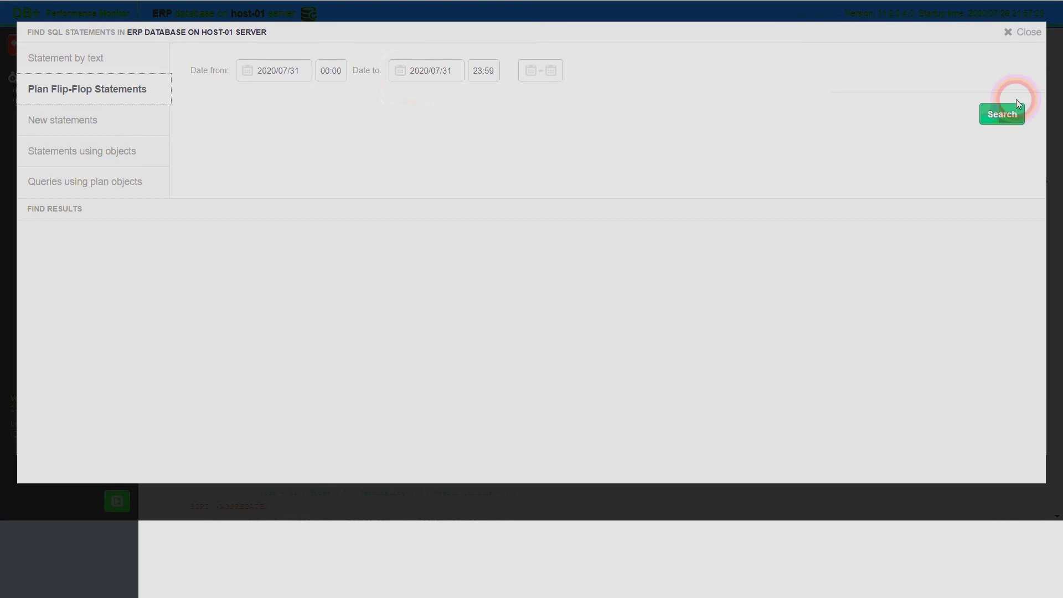
click(1009, 118)
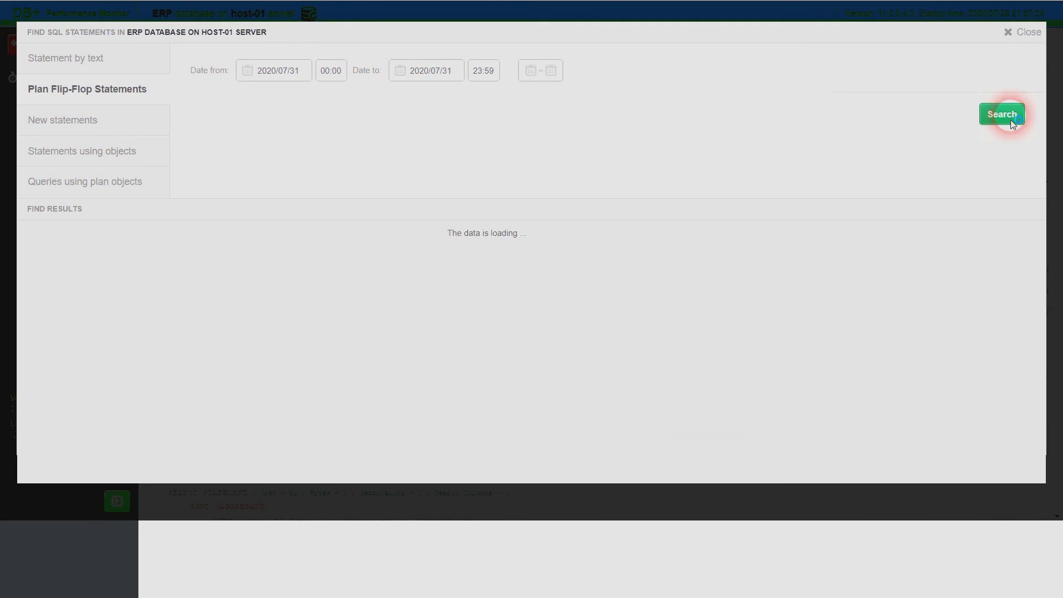
click(623, 315)
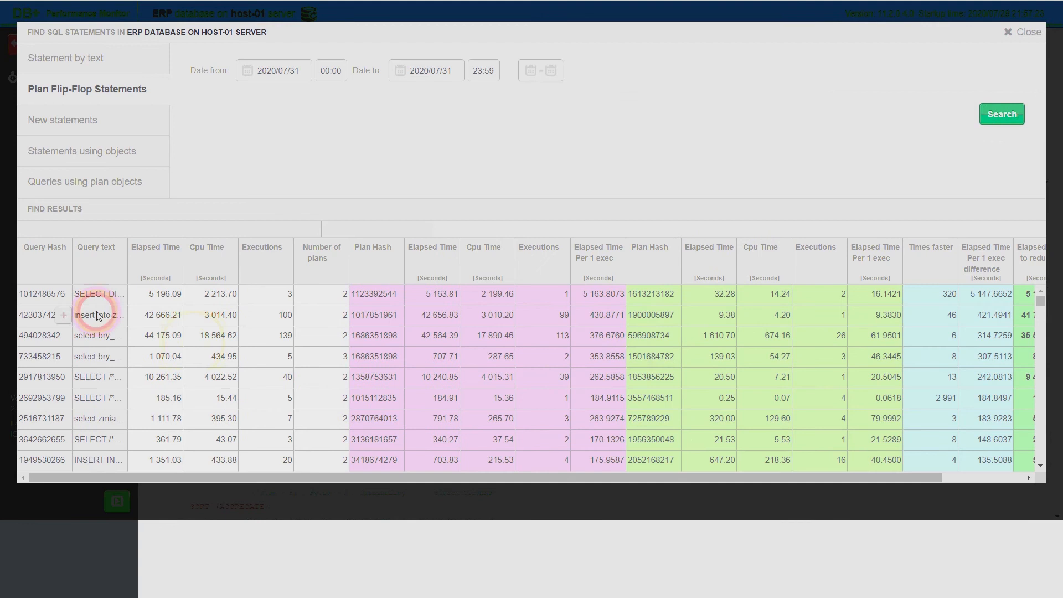
click(65, 298)
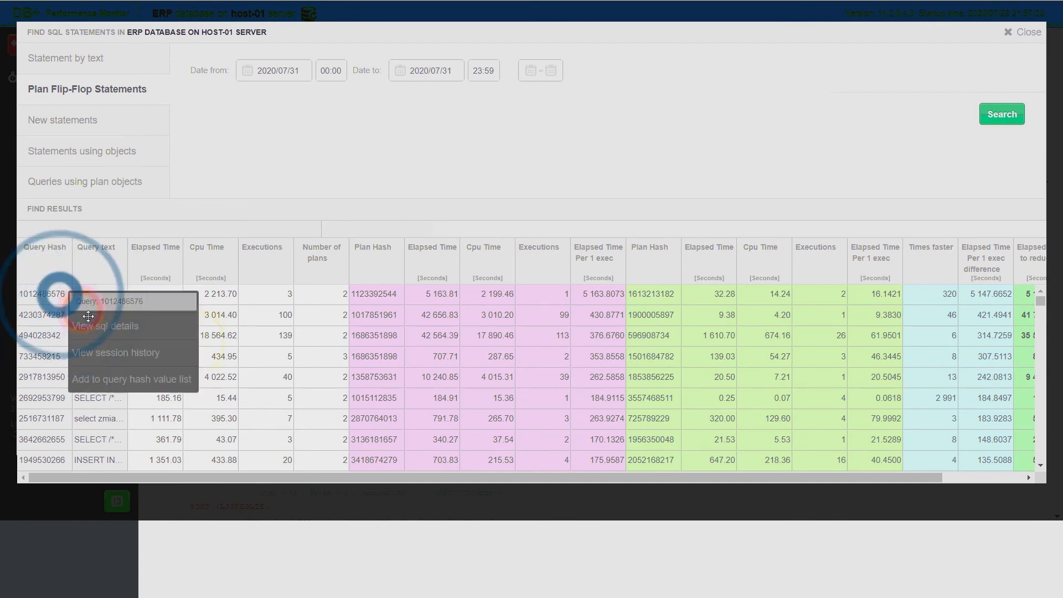
click(93, 325)
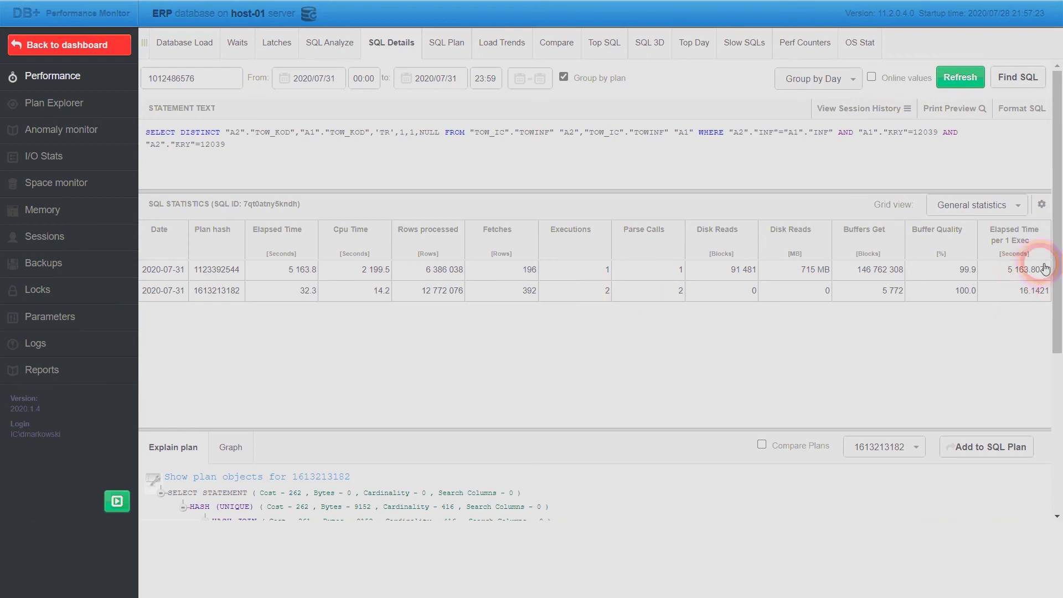
scroll(256, 339, down, 2)
click(228, 345)
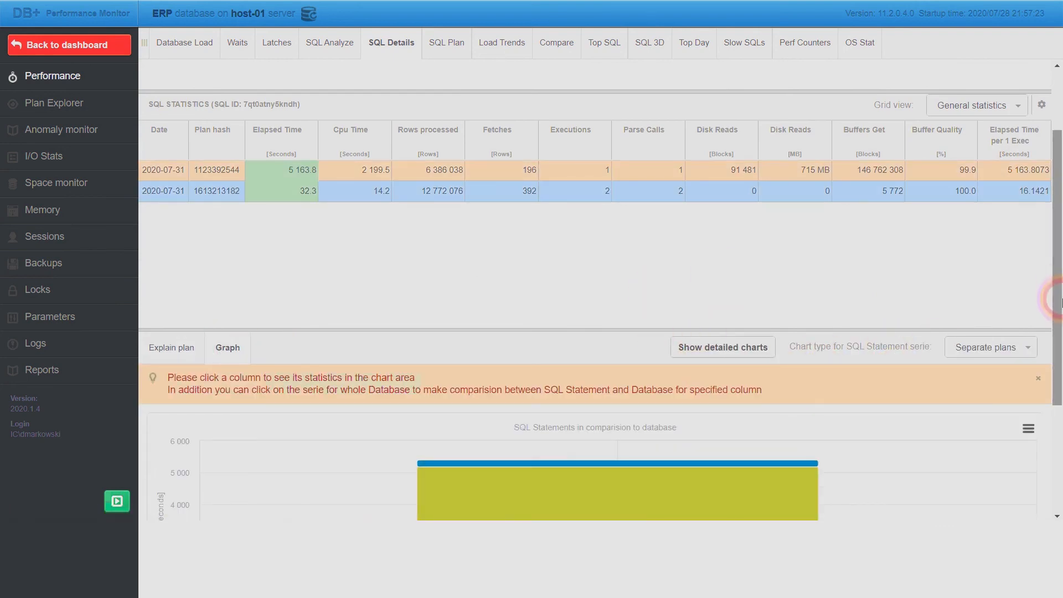
Group the query's statistics by hour and reload them.
scroll(1057, 316, up, 2)
click(827, 78)
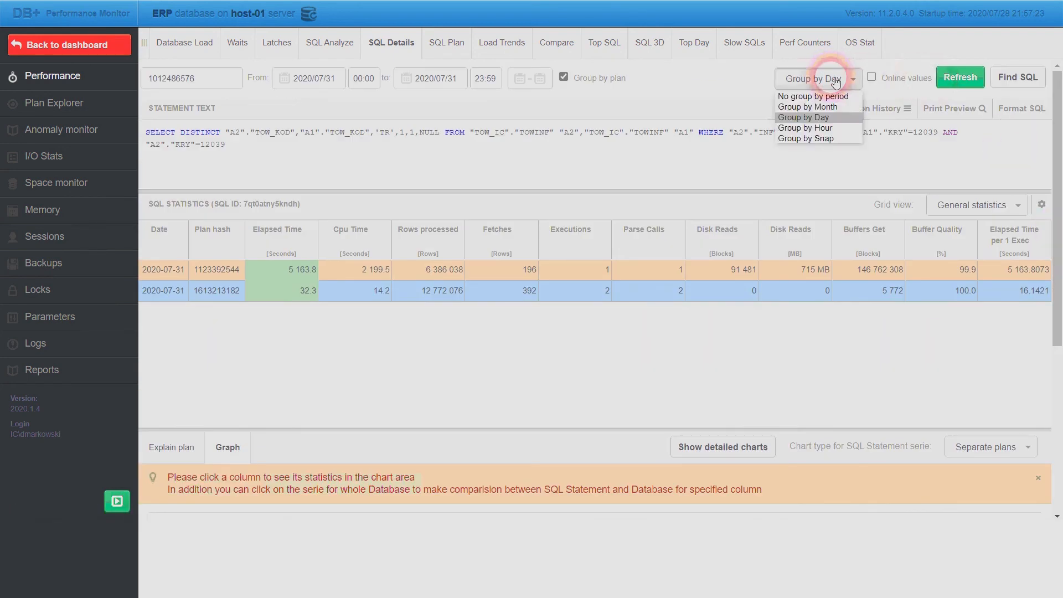
click(825, 129)
click(962, 82)
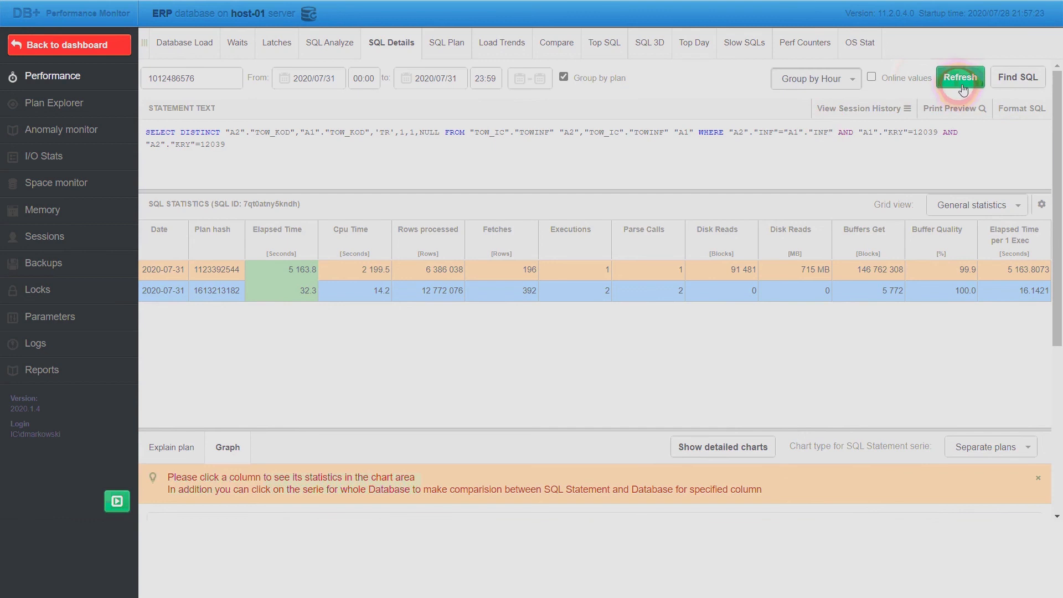
scroll(1045, 77, down, 3)
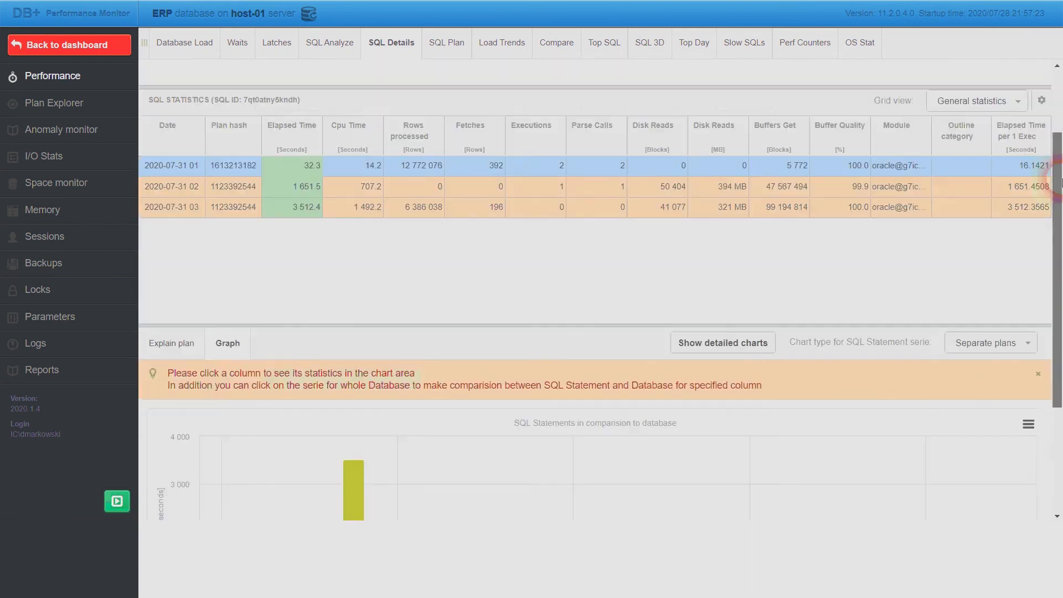
click(196, 282)
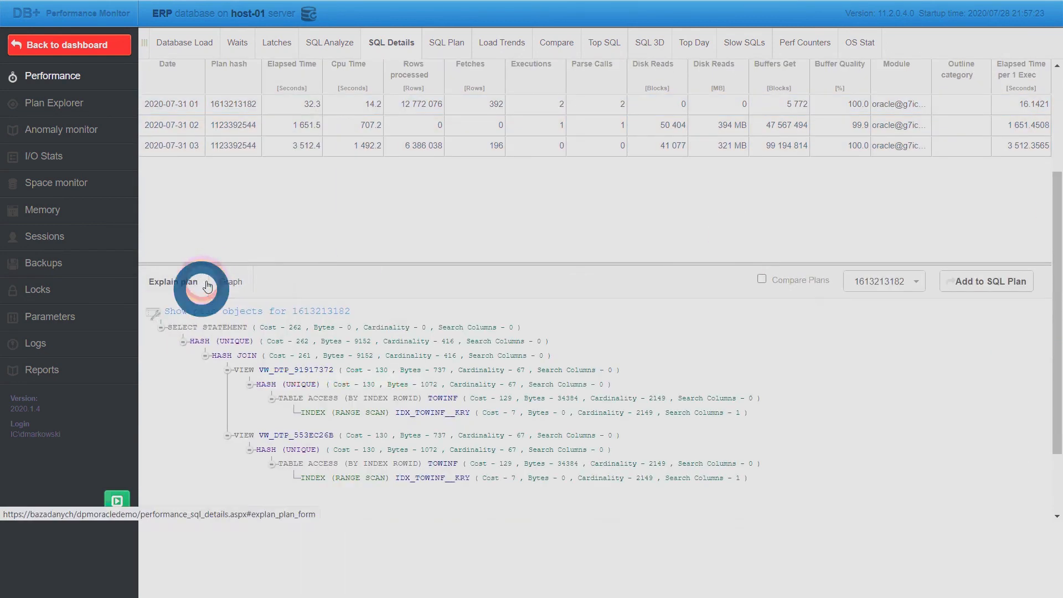
click(803, 280)
click(1026, 287)
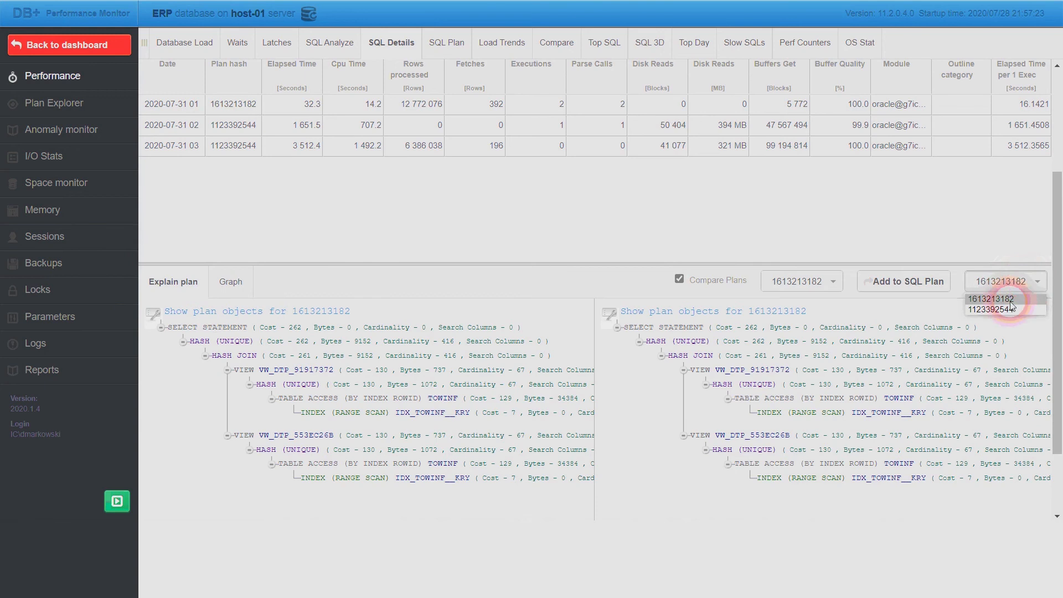
click(1006, 310)
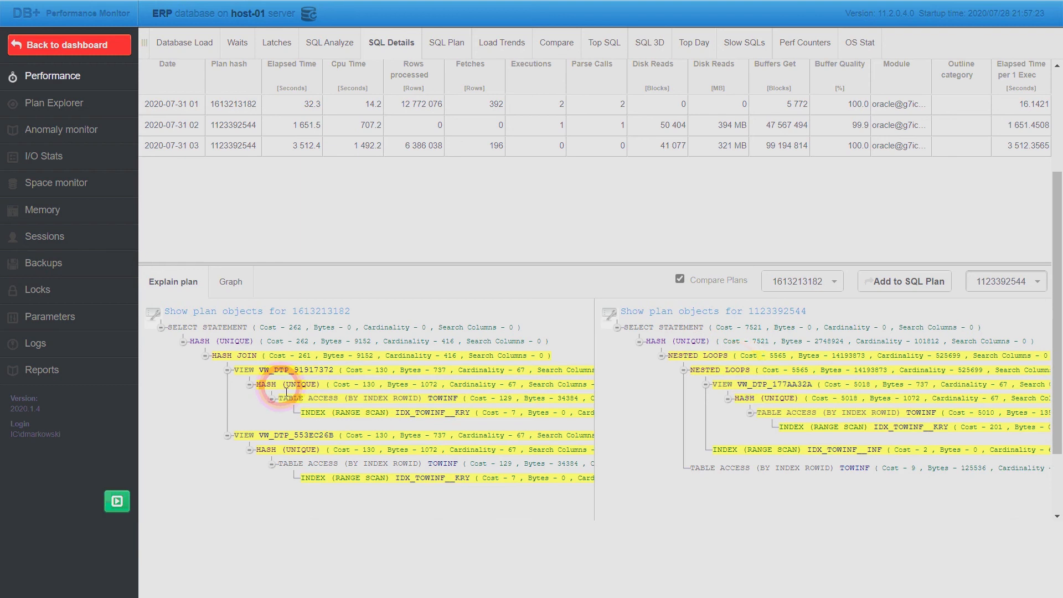
drag(1055, 272, 1060, 147)
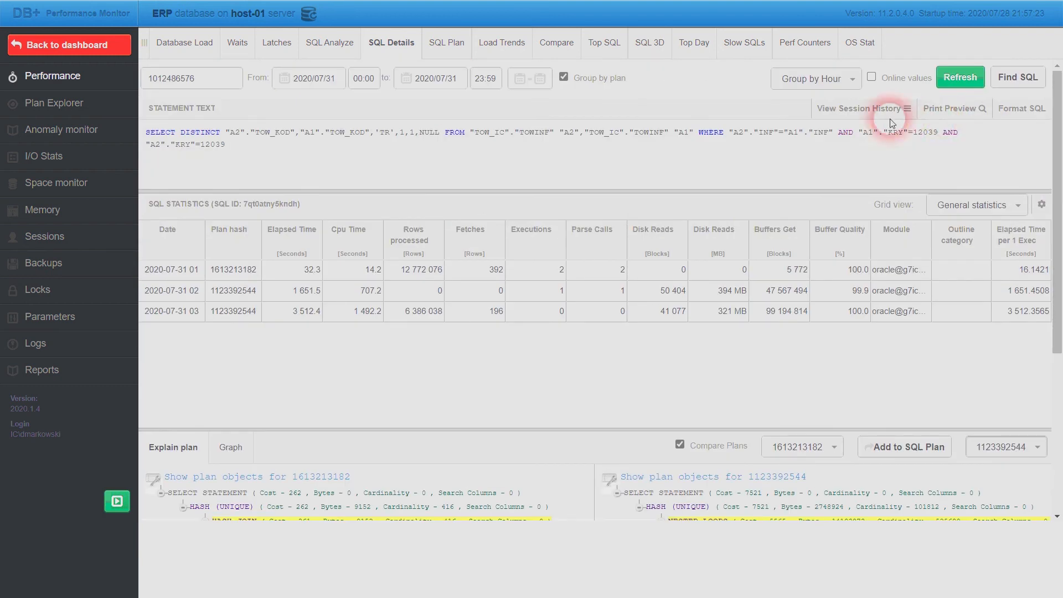
click(943, 109)
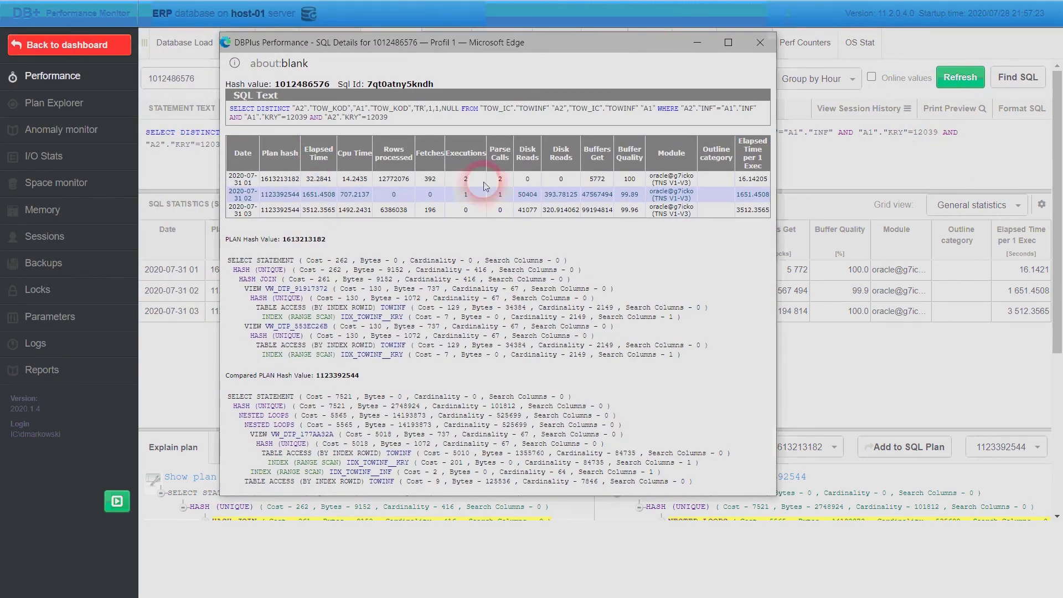
click(760, 44)
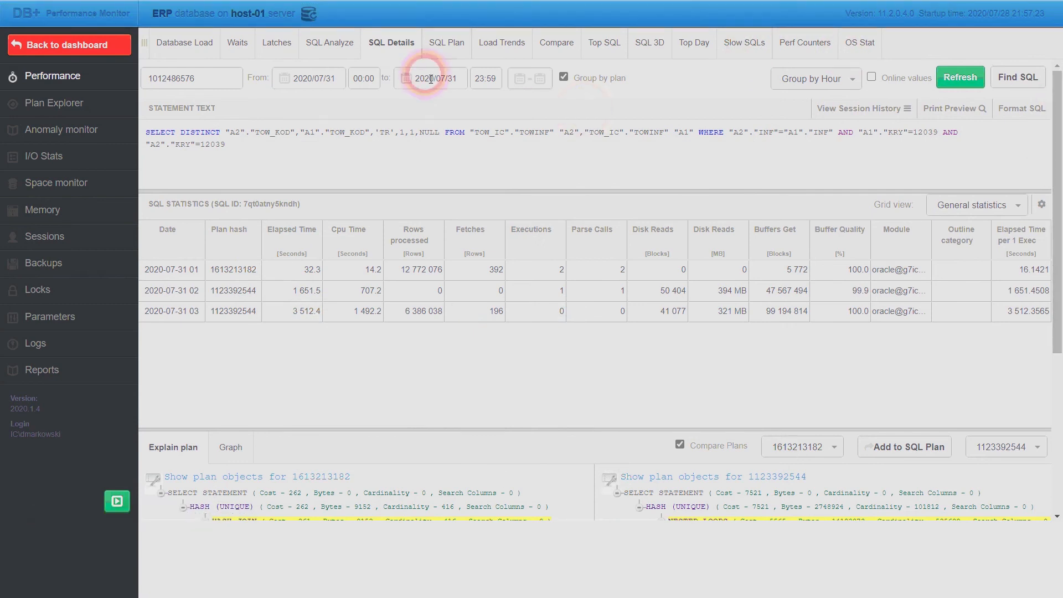
Open the latch library cache view and examine the memory usage and counts of the largest shared pool statements.
click(279, 44)
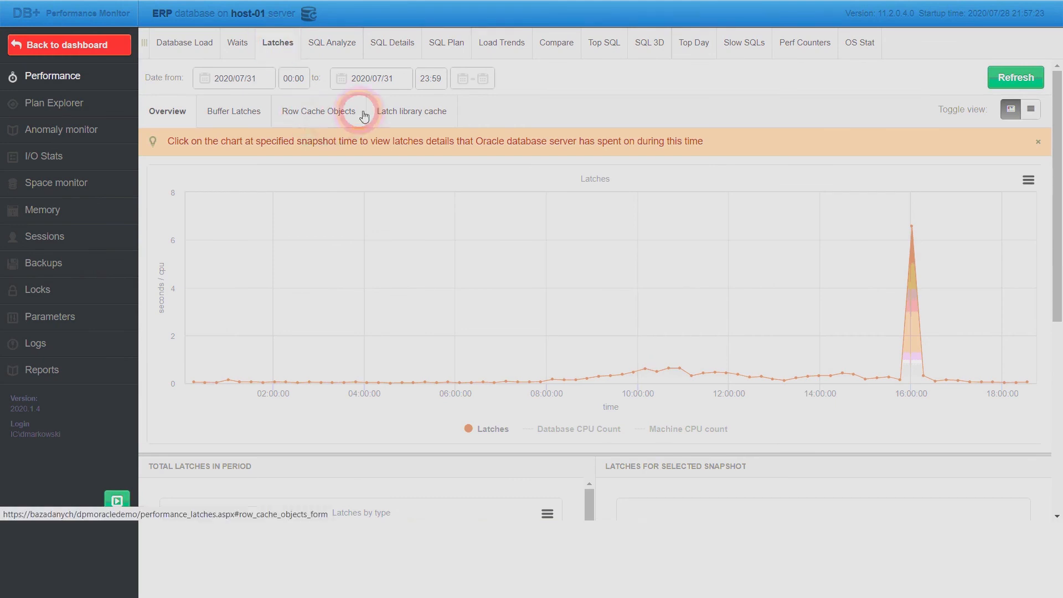
click(400, 114)
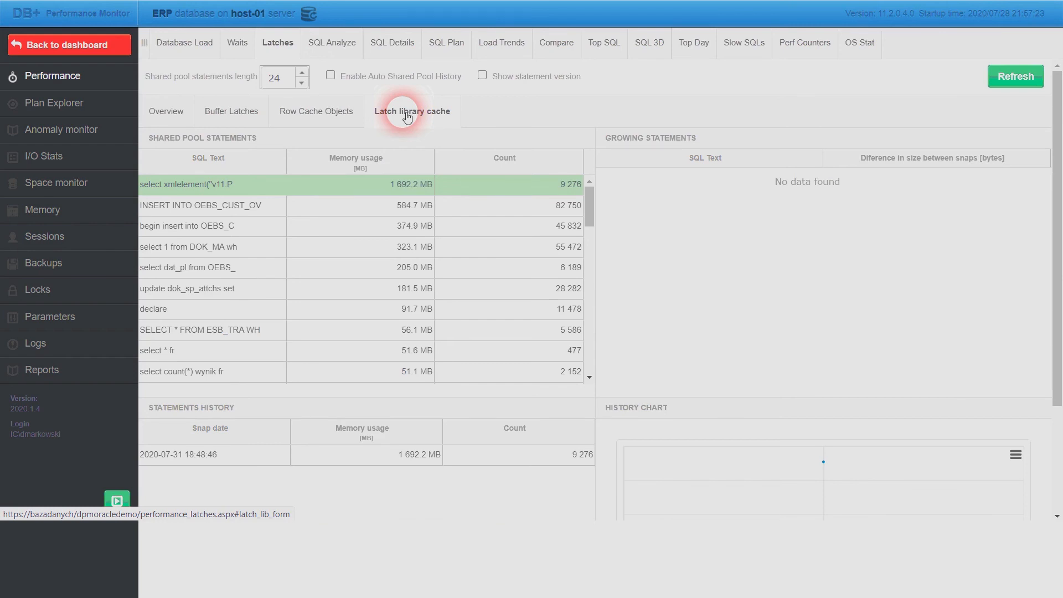
click(405, 187)
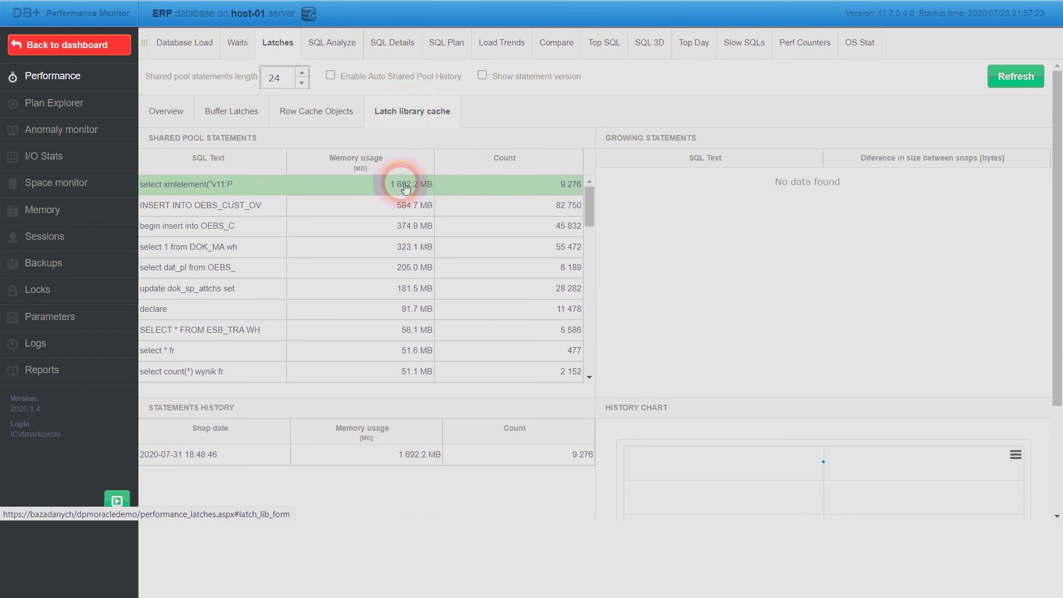
click(413, 213)
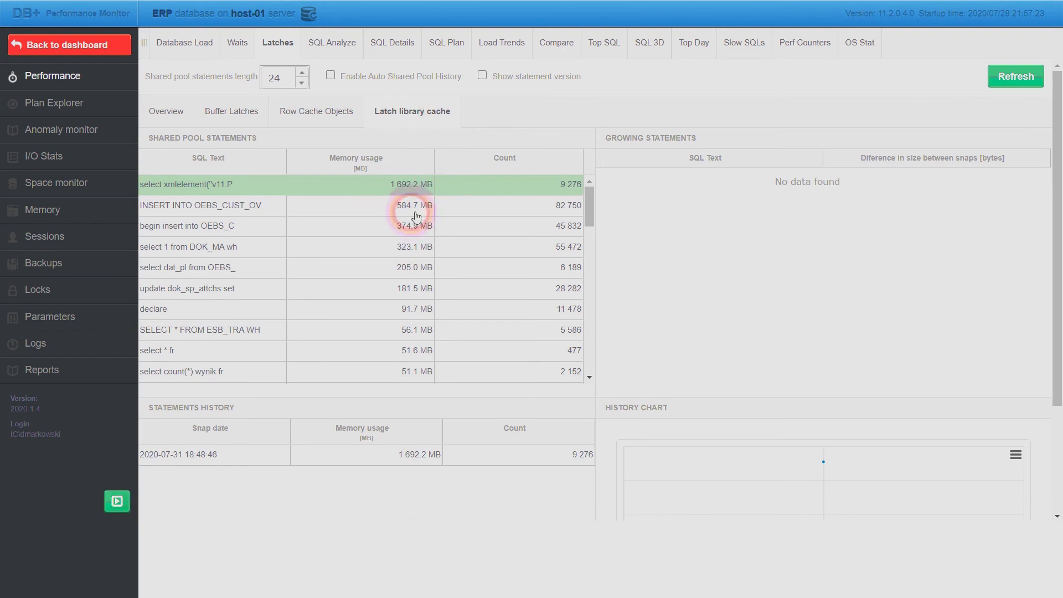
click(517, 185)
click(559, 202)
click(501, 231)
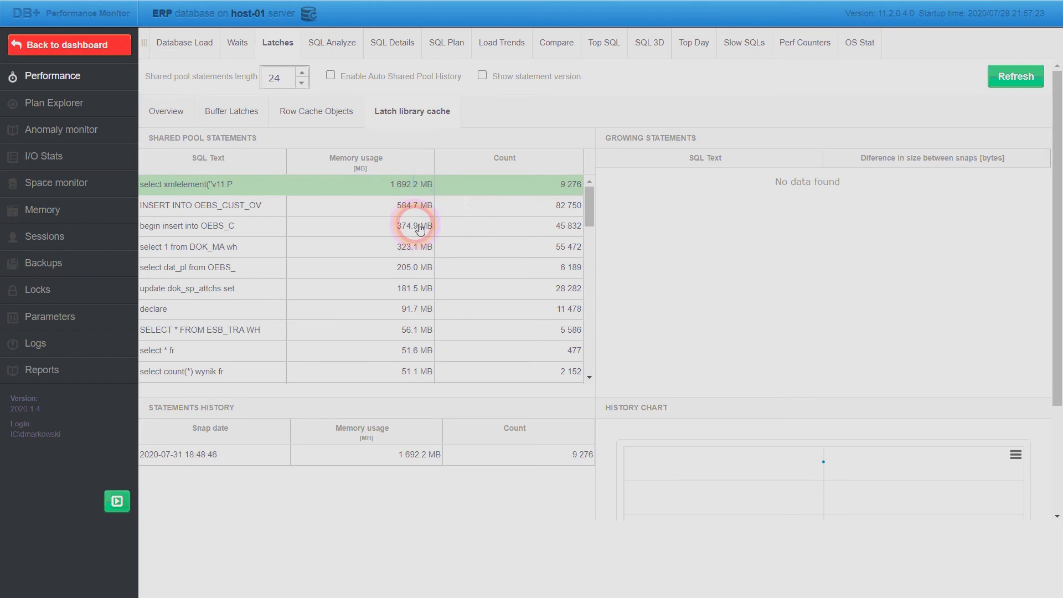
Show the statement versions behind the shared pool entry "select 1 from DOK_MA wh" and browse their SQL texts.
click(408, 247)
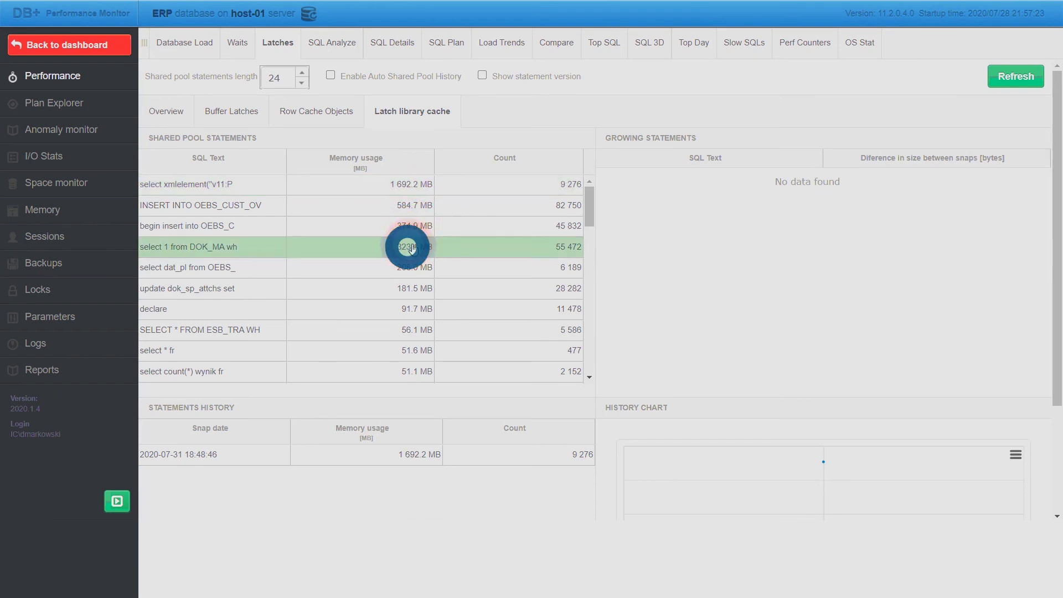
click(482, 75)
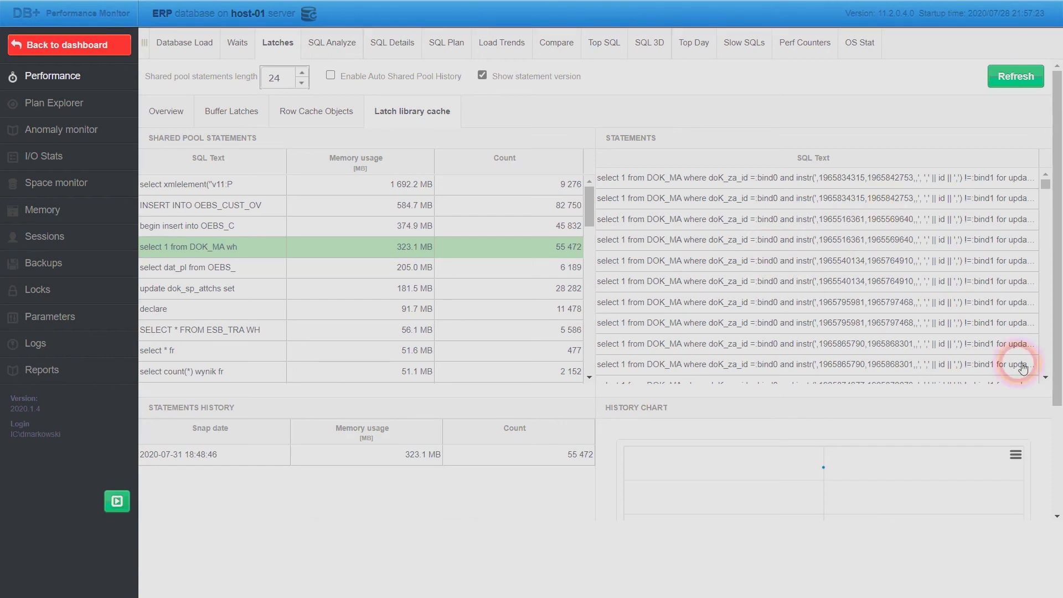
click(1045, 378)
click(1045, 377)
click(1045, 377)
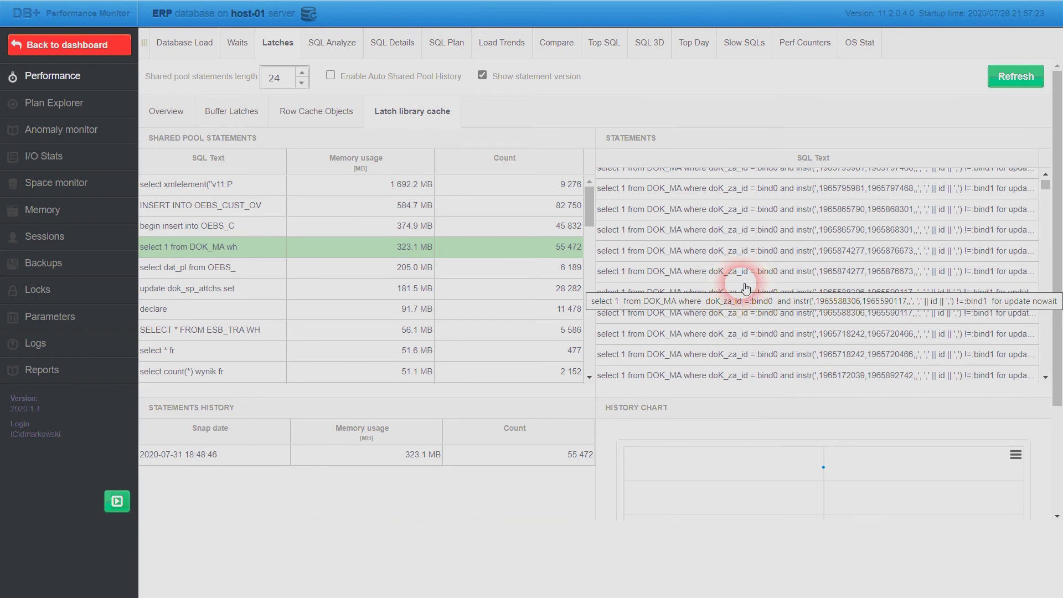
Add 2019/05/23 to the day comparison report alongside 2020/07/31.
click(551, 48)
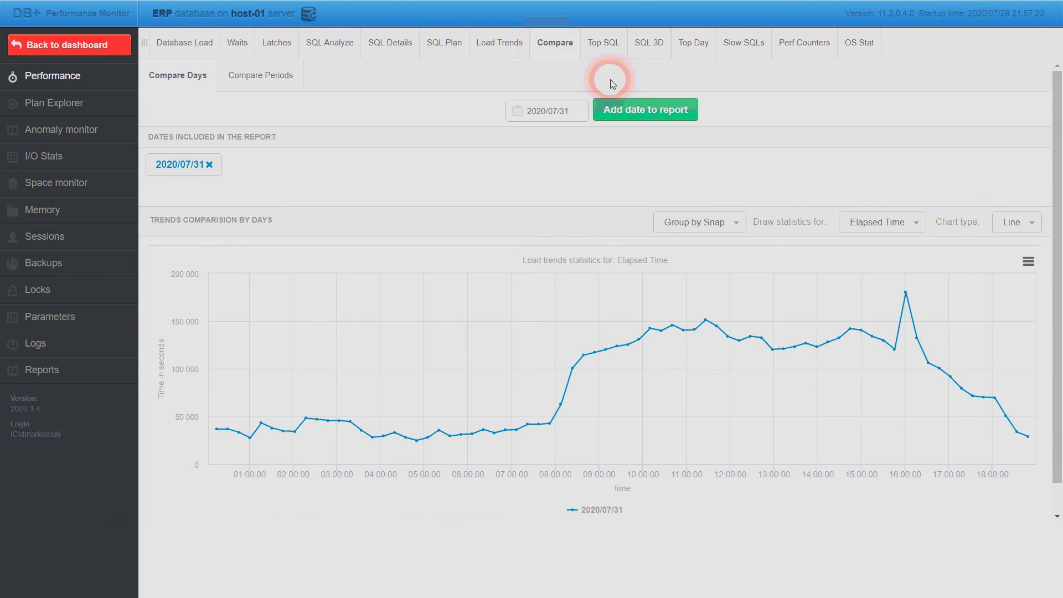
click(567, 113)
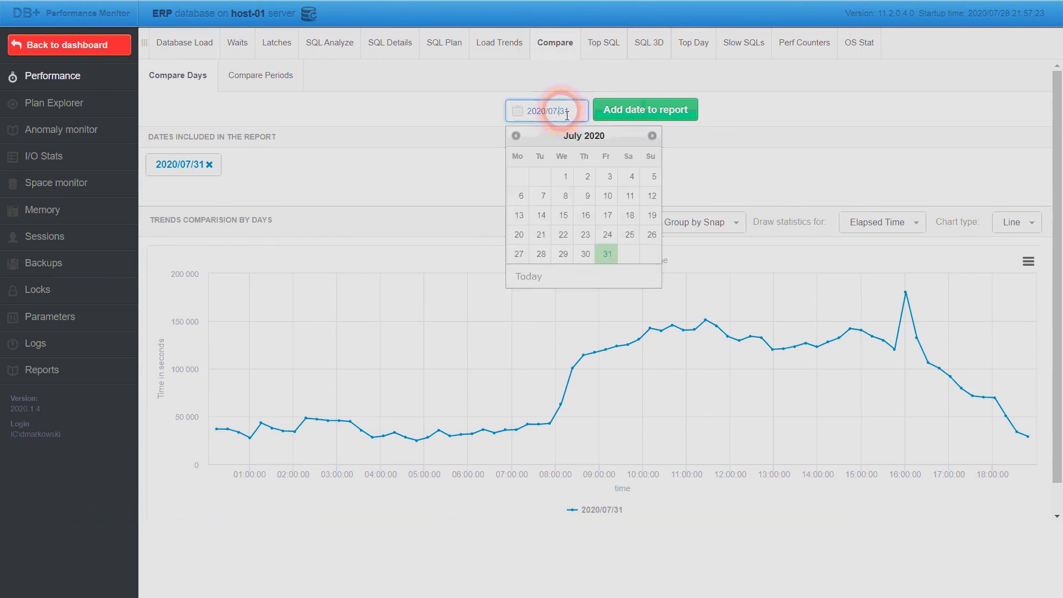
click(516, 136)
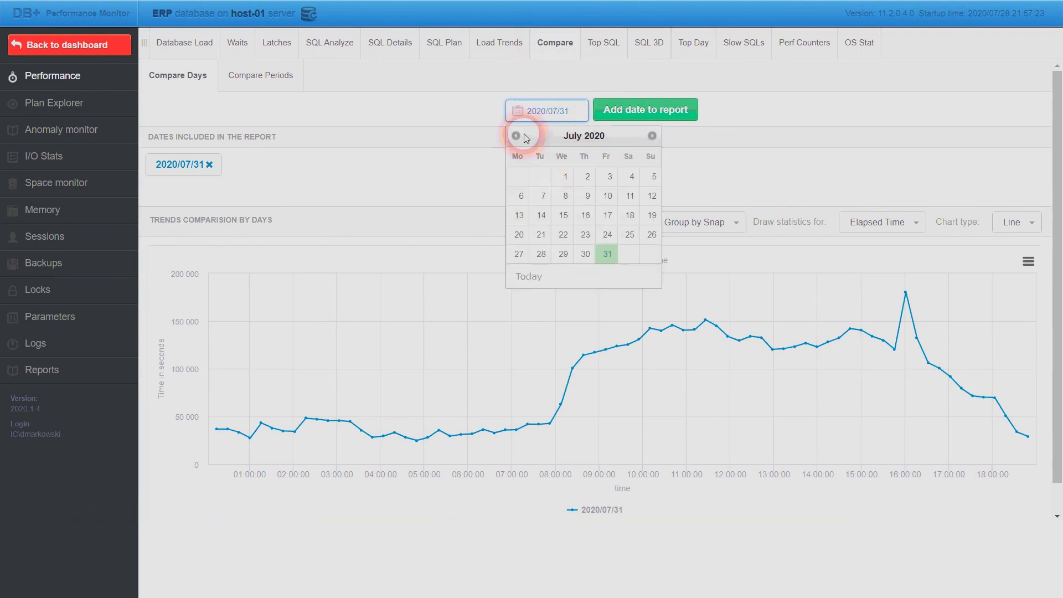
click(523, 138)
click(524, 138)
click(524, 139)
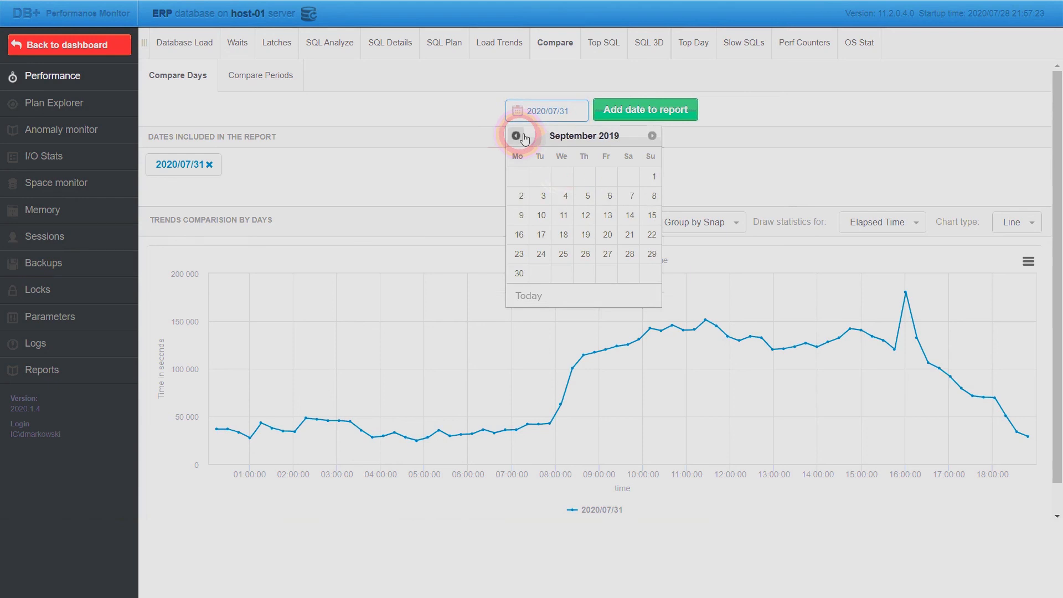
click(525, 141)
click(523, 140)
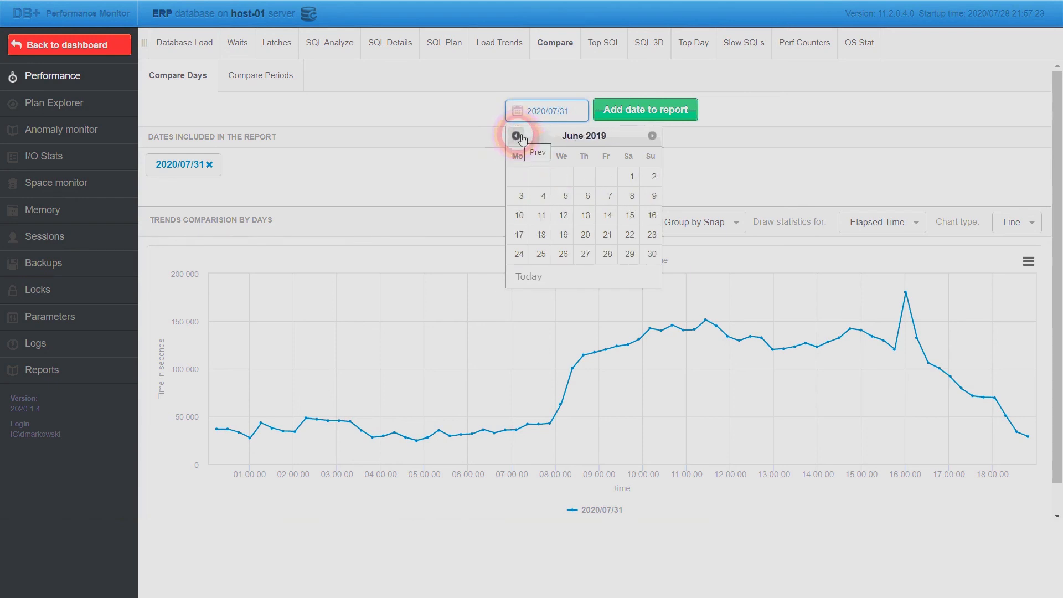
click(522, 138)
click(581, 232)
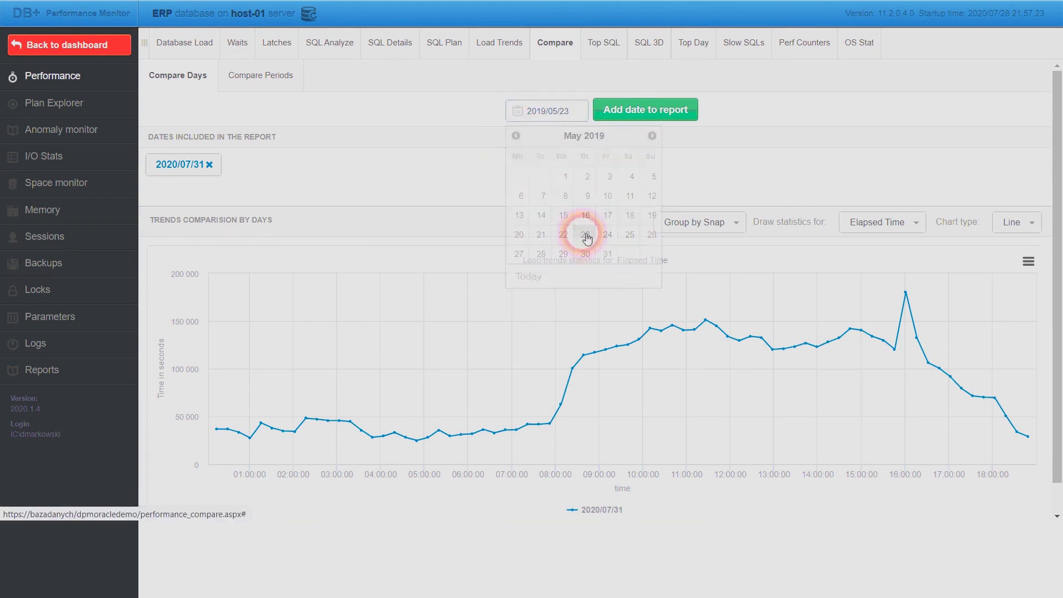
click(632, 117)
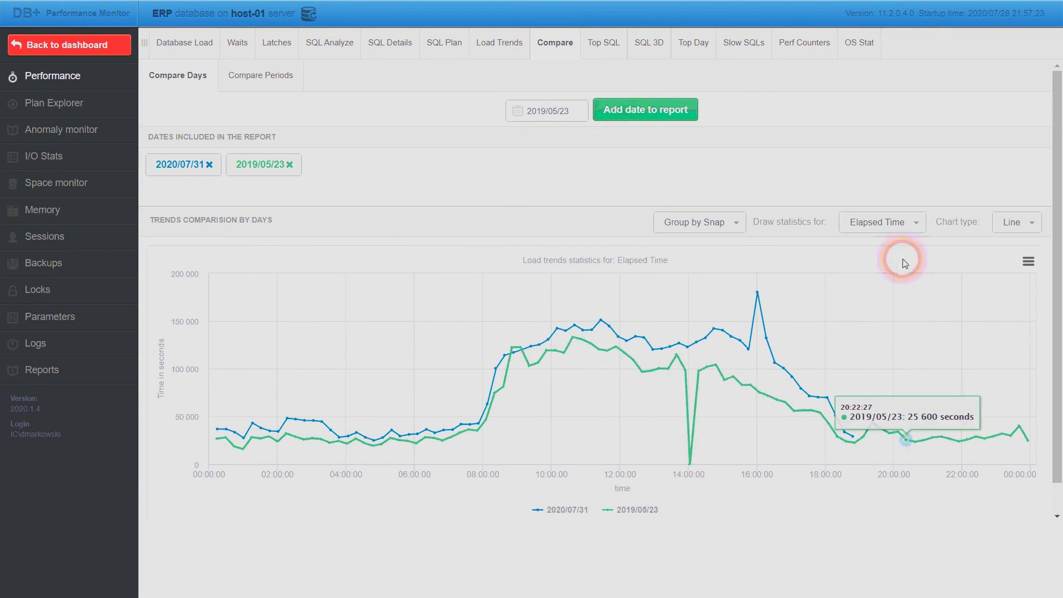
Draw the day comparison for User IO Wait Time, Cpu Time and Elapsed Time in turn.
click(904, 226)
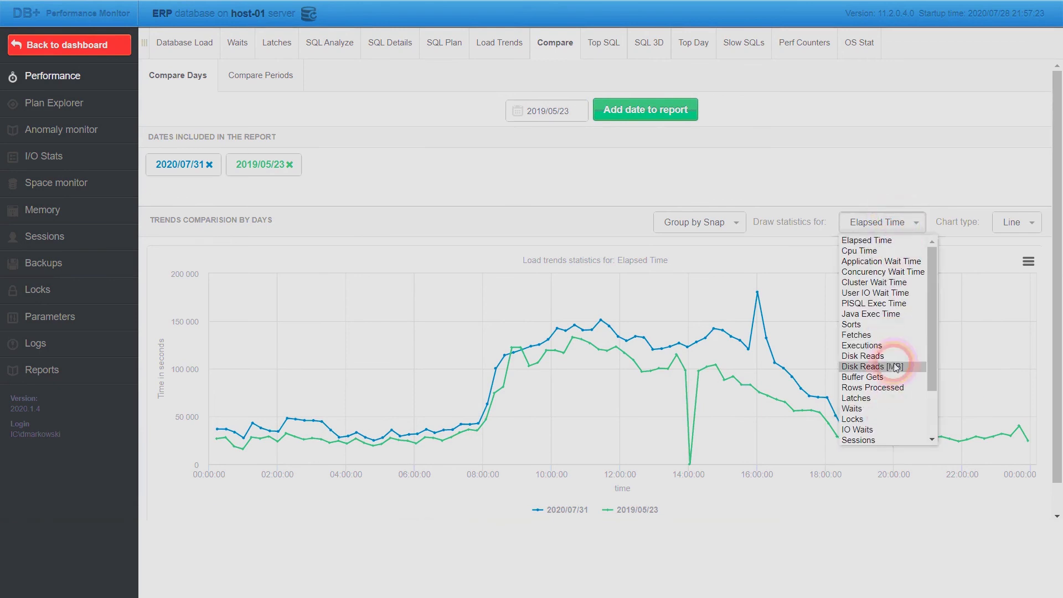
click(892, 293)
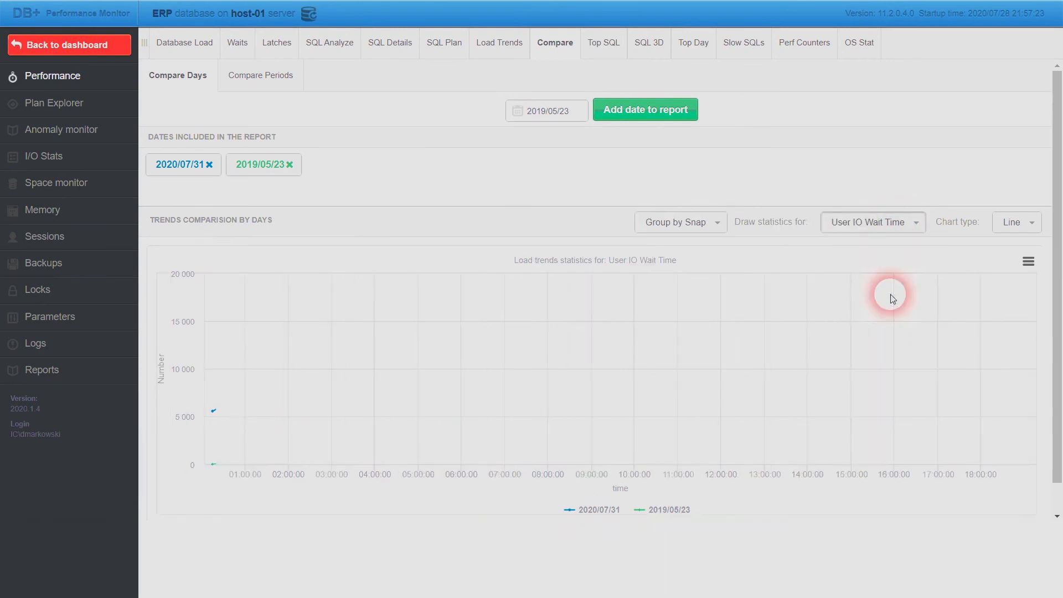
click(902, 222)
click(867, 252)
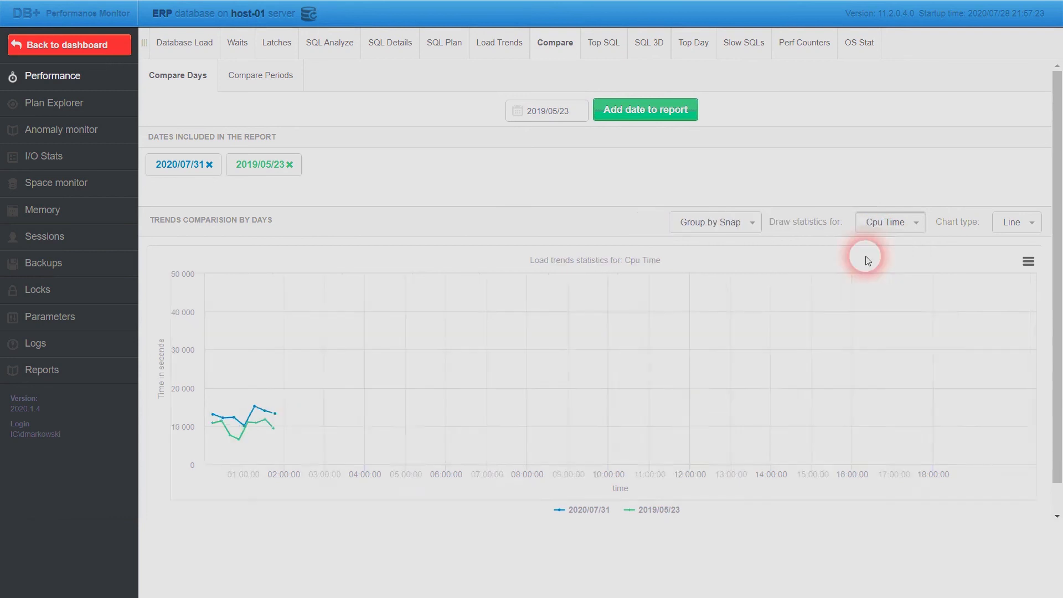
click(876, 225)
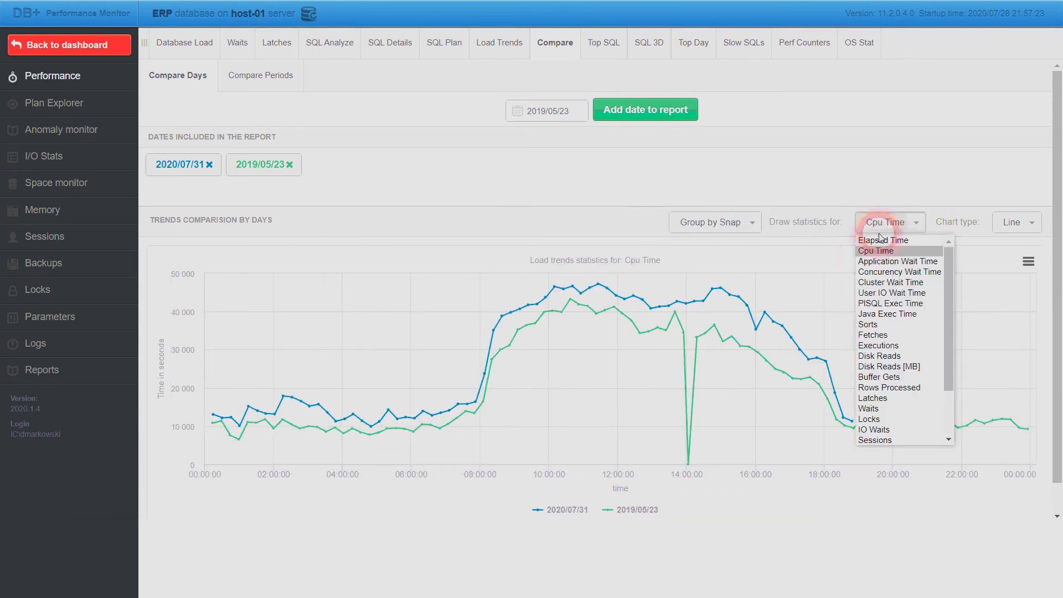
click(879, 240)
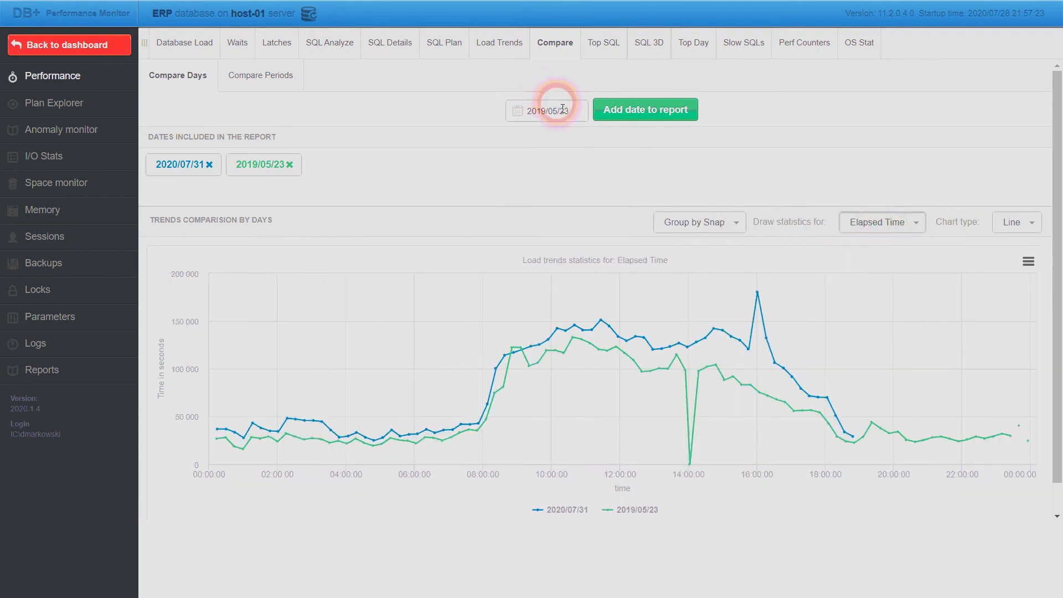
Add 2019/09/12 to the day comparison report and switch to comparing periods.
click(543, 110)
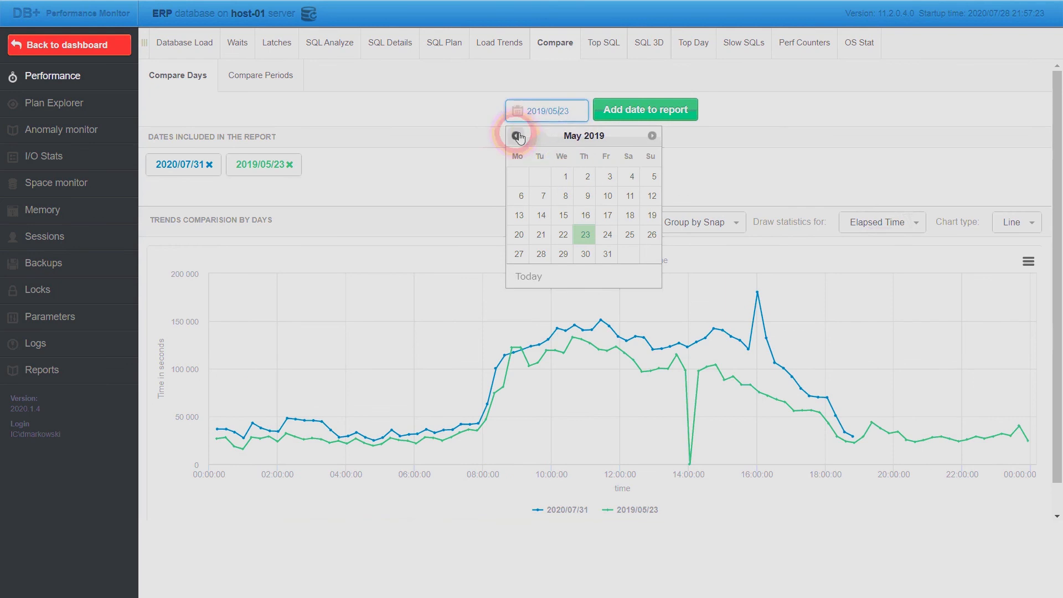
click(652, 135)
click(652, 135)
click(652, 136)
click(652, 136)
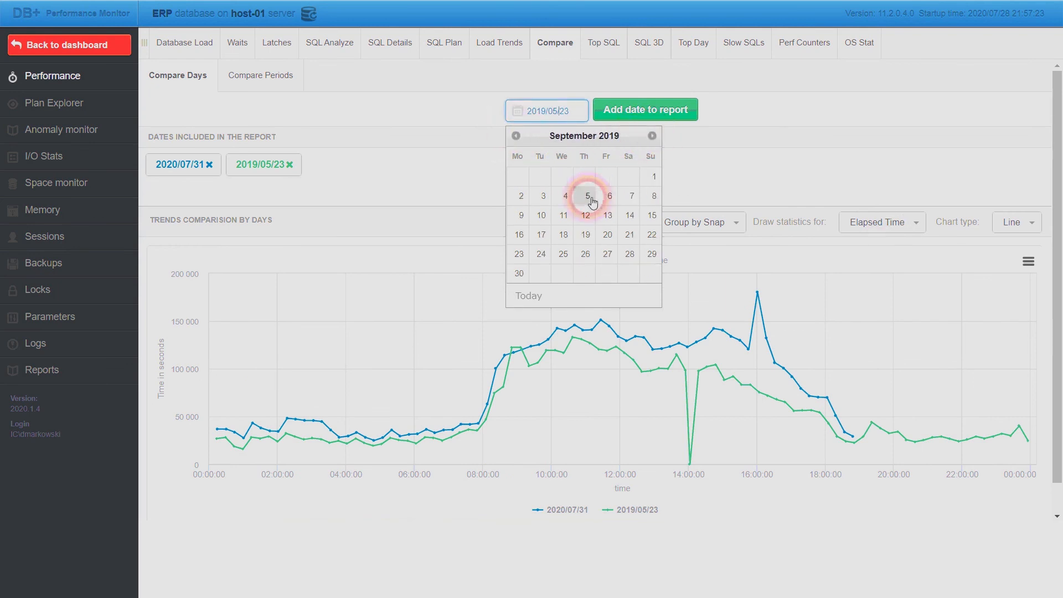
click(585, 215)
click(626, 114)
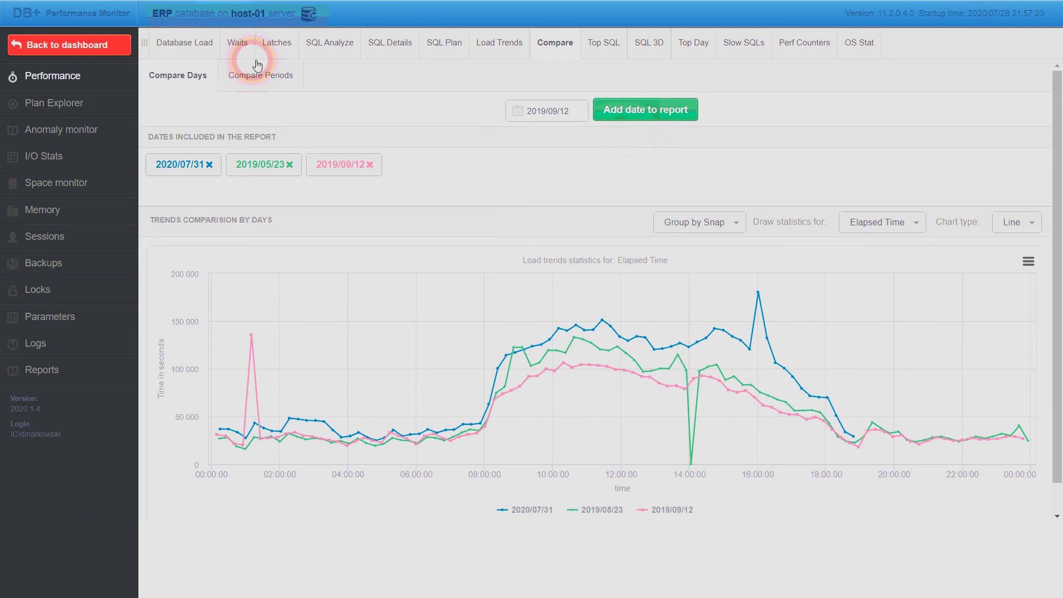
click(264, 81)
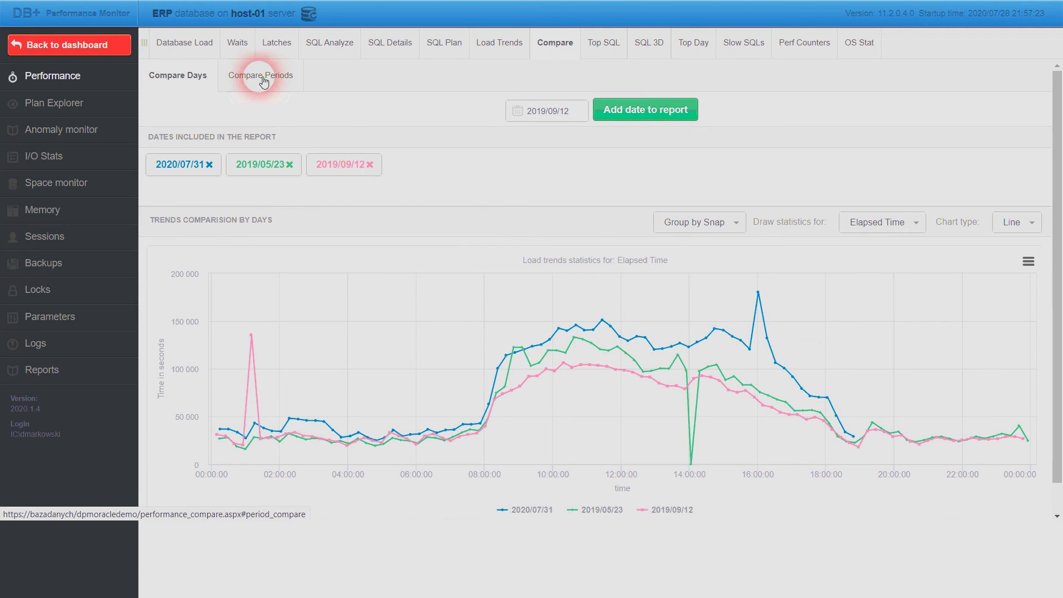
click(648, 44)
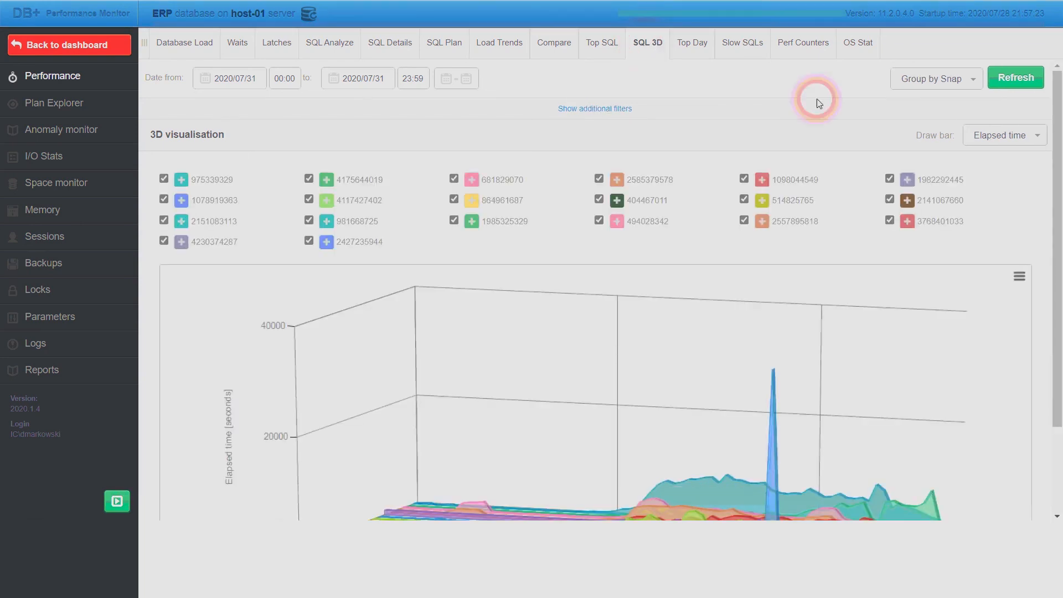
drag(1058, 173, 1054, 281)
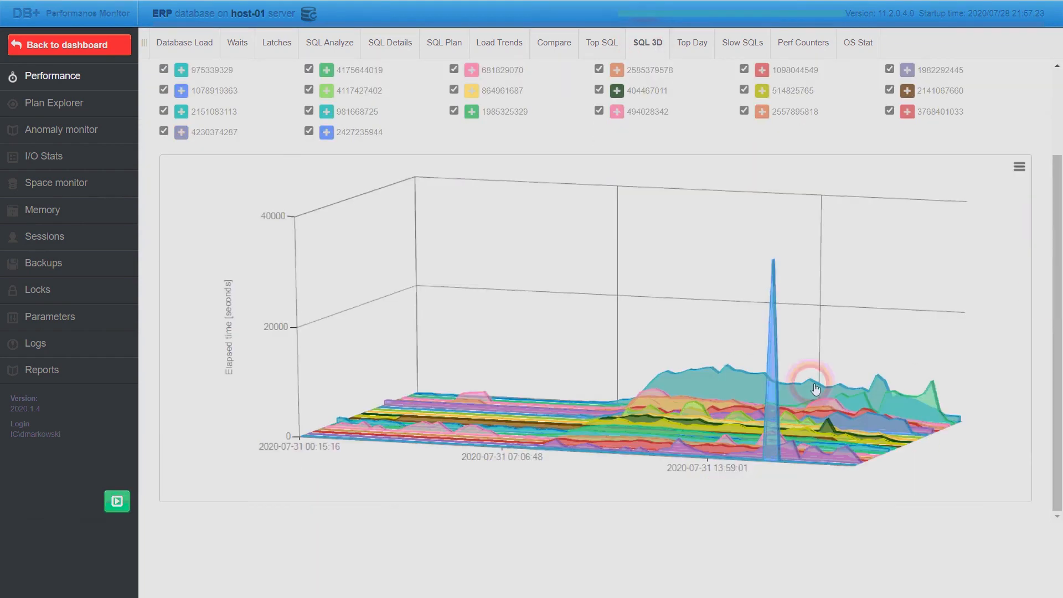
mouse_move(769, 376)
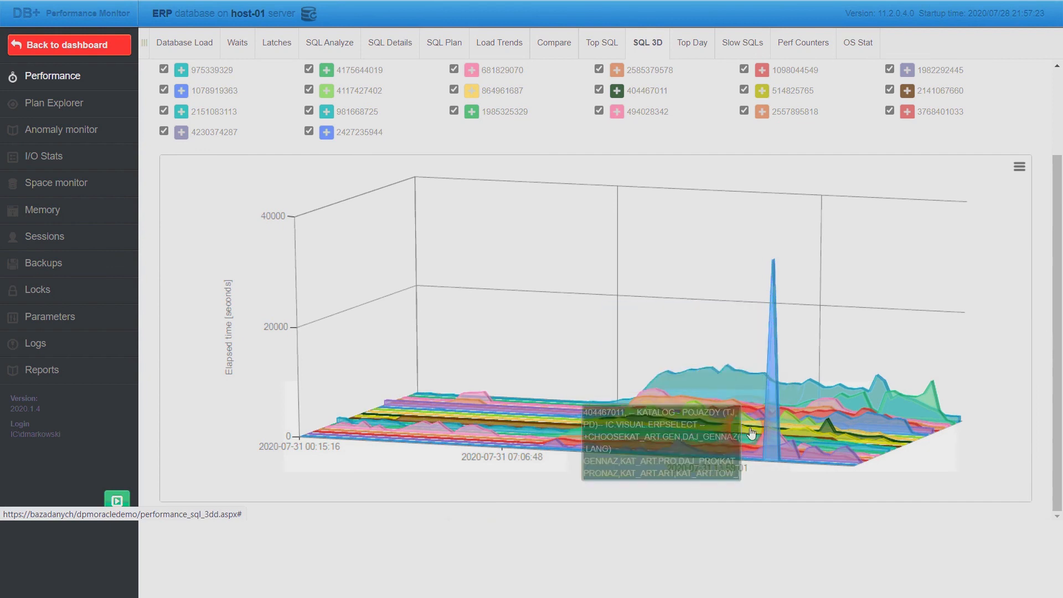
click(785, 408)
click(789, 410)
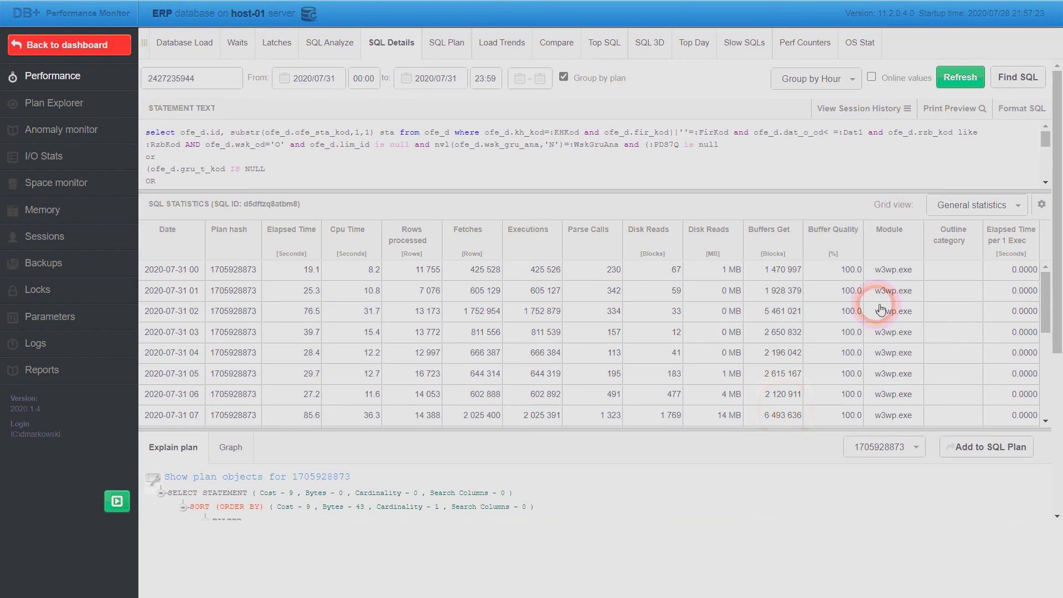
click(238, 446)
drag(1052, 188, 1051, 267)
click(1013, 217)
scroll(1030, 268, down, 2)
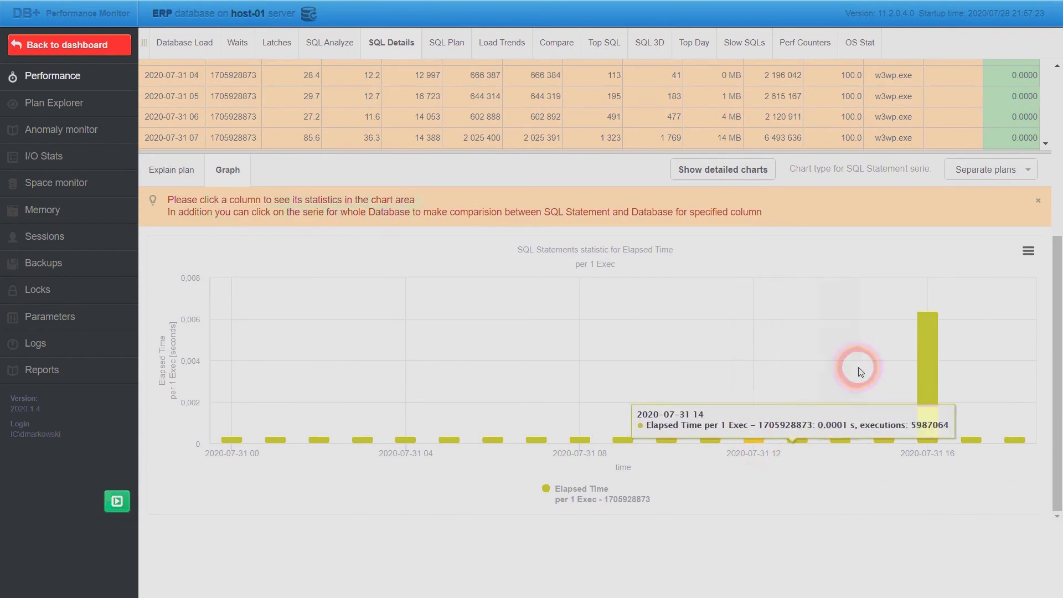
click(951, 335)
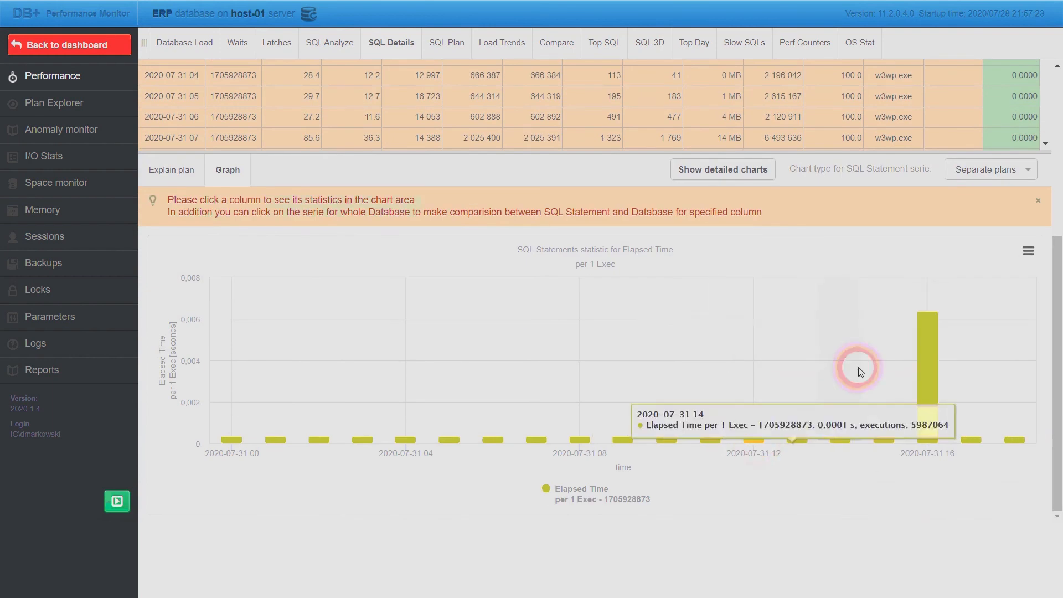
click(925, 342)
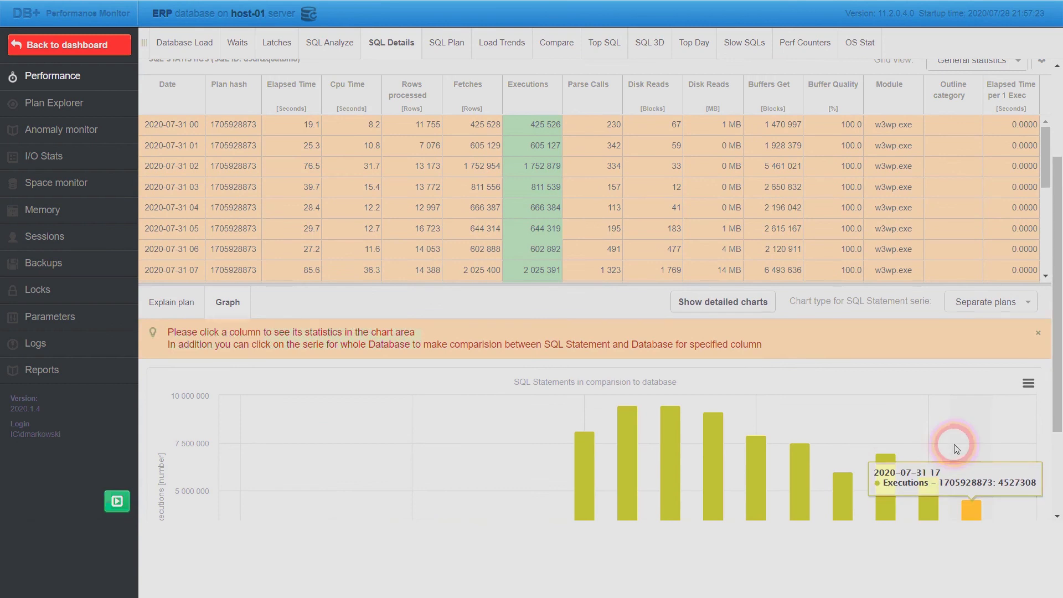
scroll(1055, 367, up, 3)
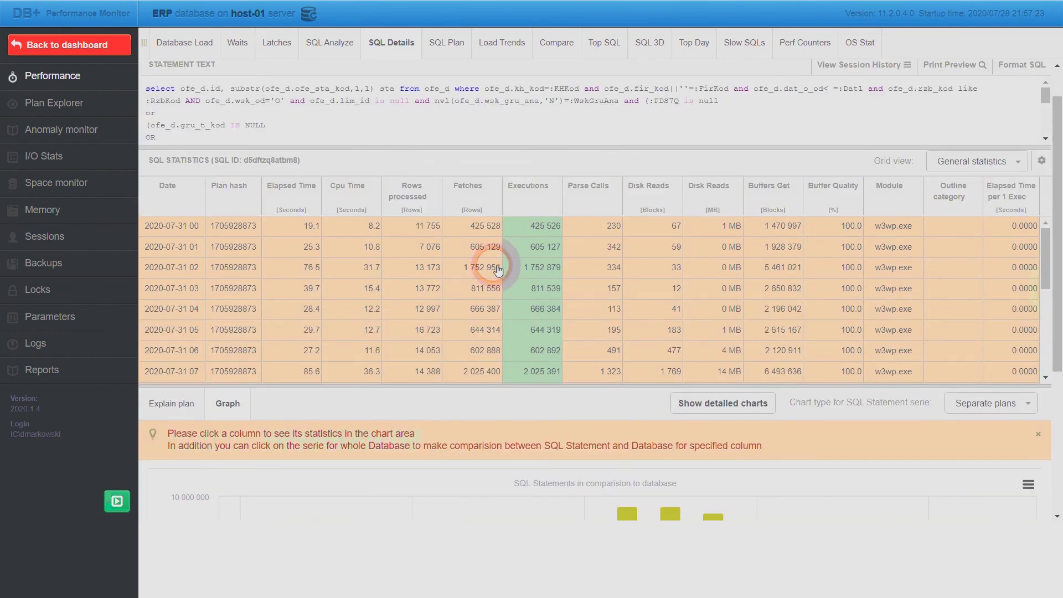
Open the waits overview for 2020/07/31 and inspect the waits by type for the 16:01 spike.
click(238, 43)
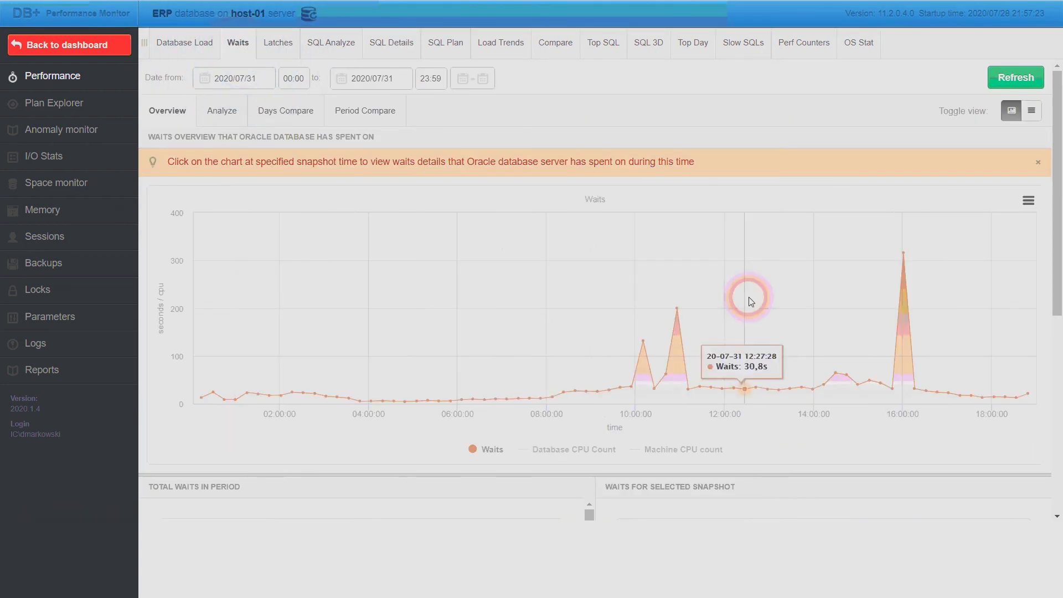
click(906, 278)
scroll(906, 277, down, 5)
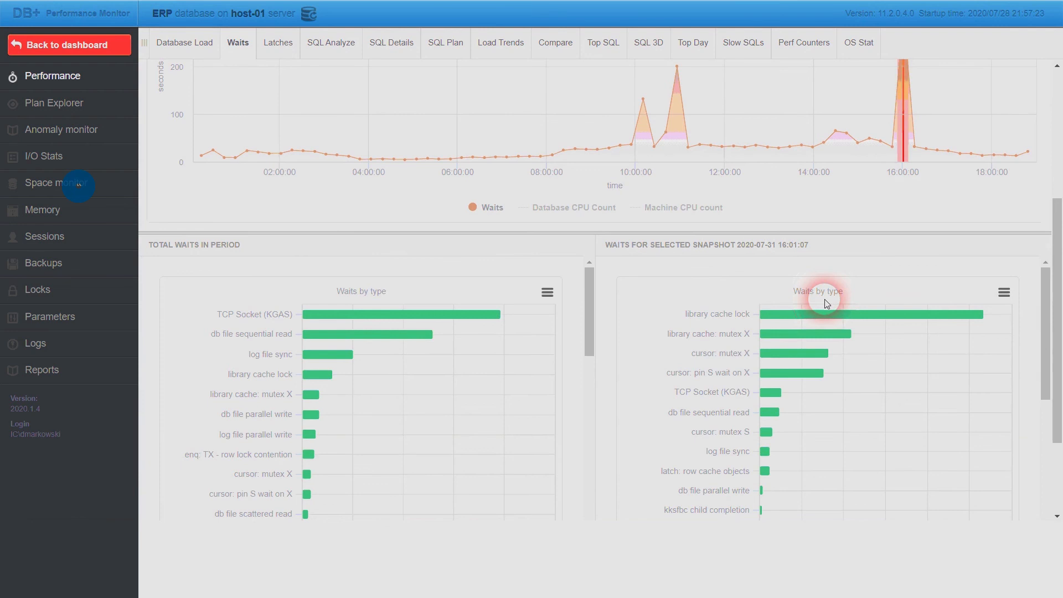
Open the space monitor and chart the database size from 2015/07/24 to 2020/07/31.
click(80, 183)
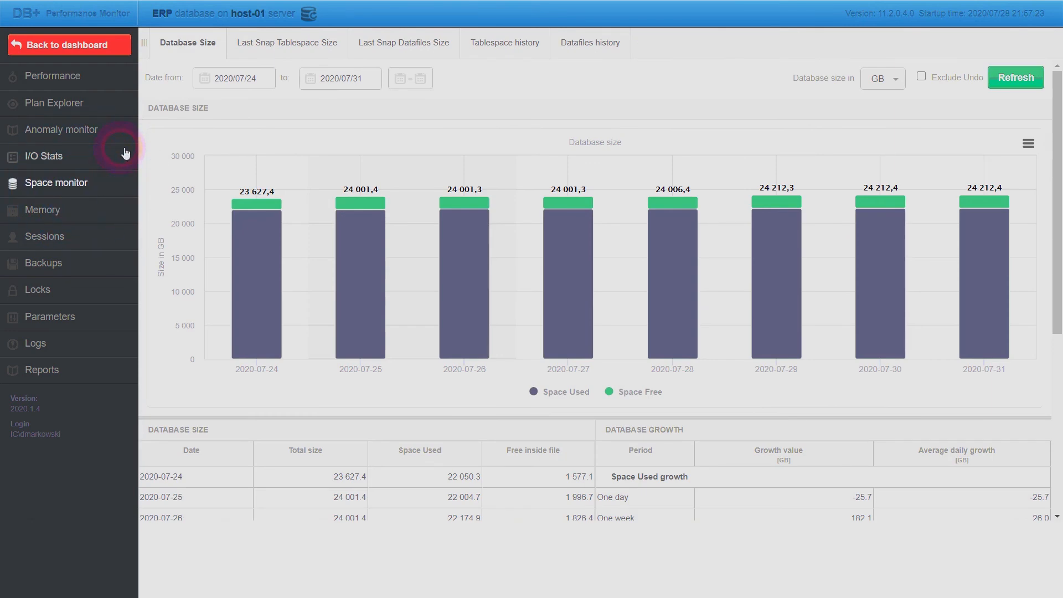
click(221, 78)
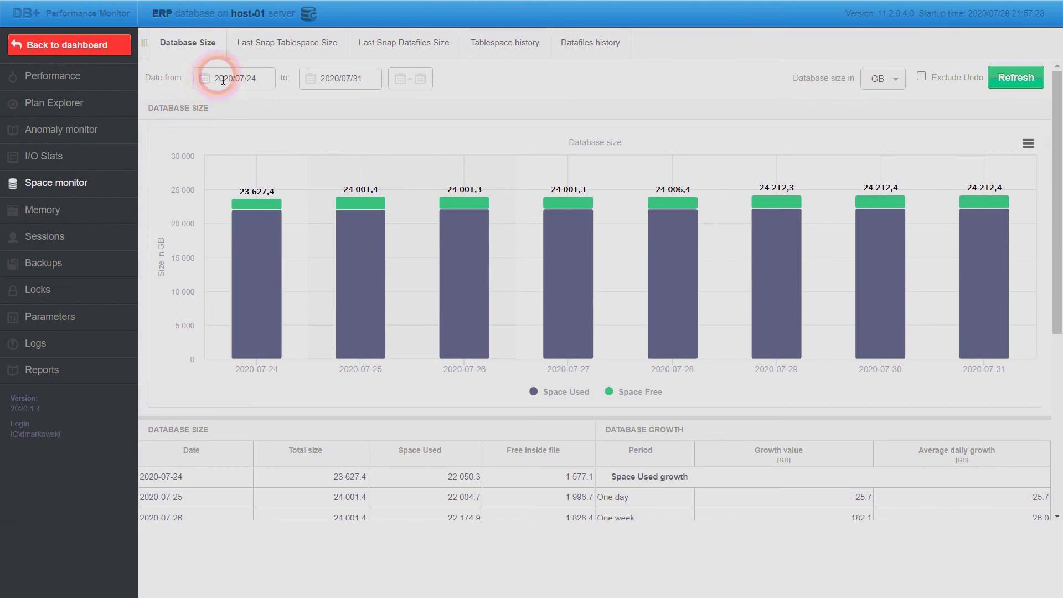
text(15)
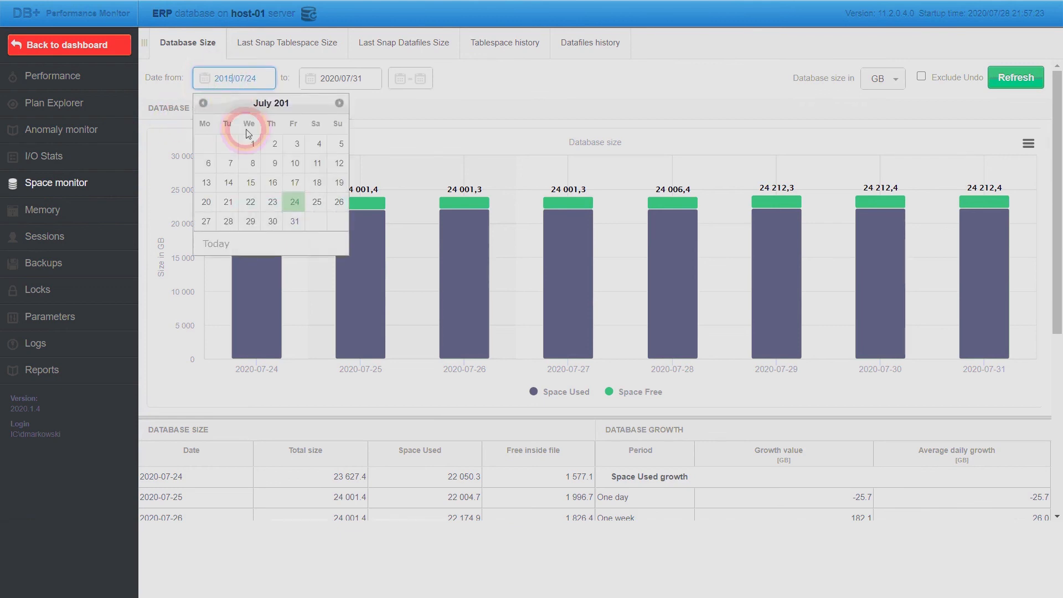
click(1027, 81)
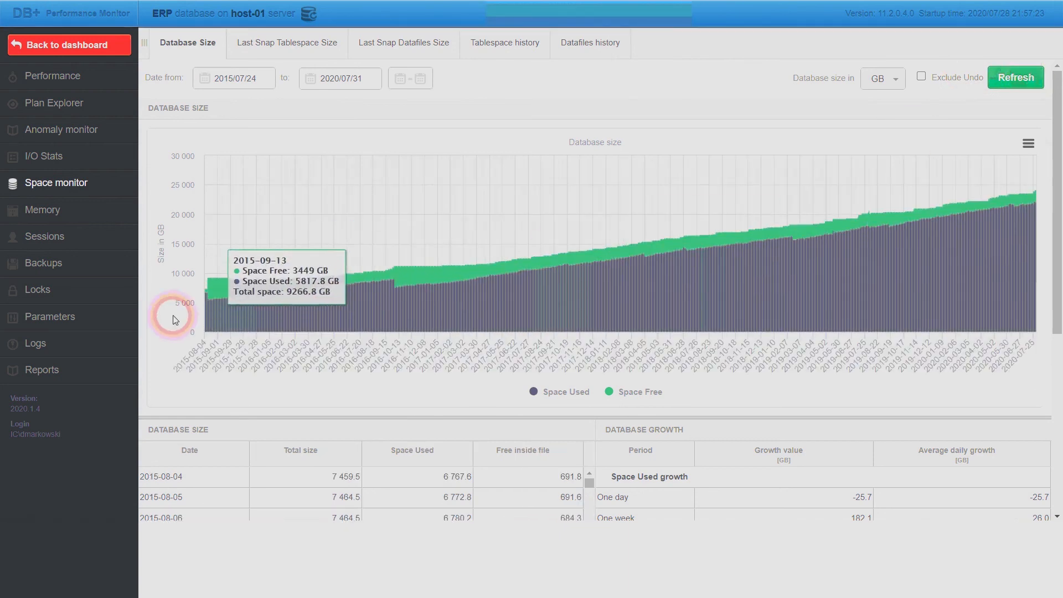
mouse_move(206, 321)
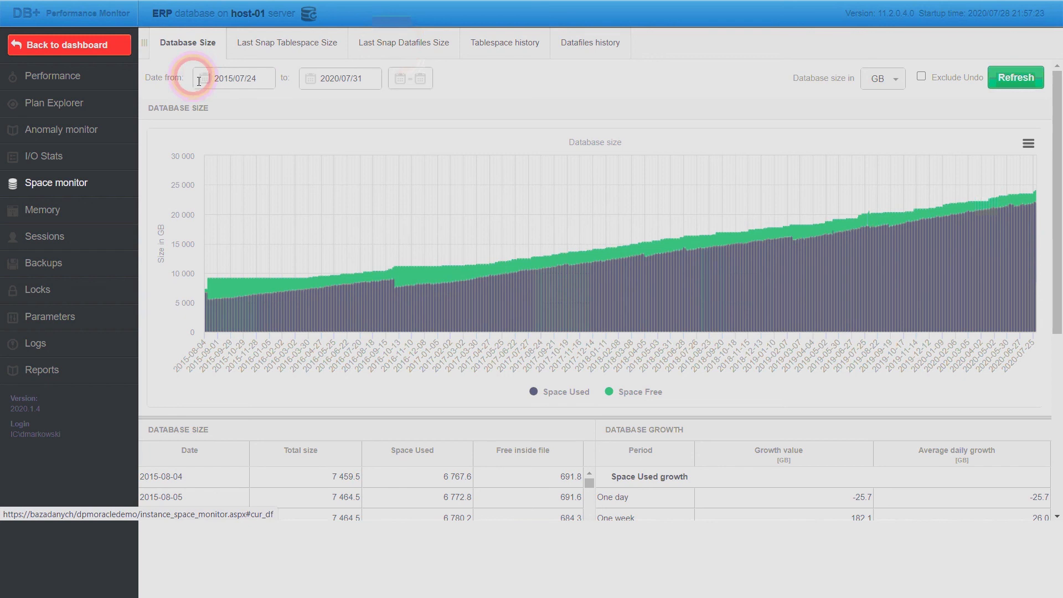
Open the SGA memory history and examine the shared pool usage chart.
click(50, 210)
drag(1055, 118, 1059, 176)
mouse_move(673, 430)
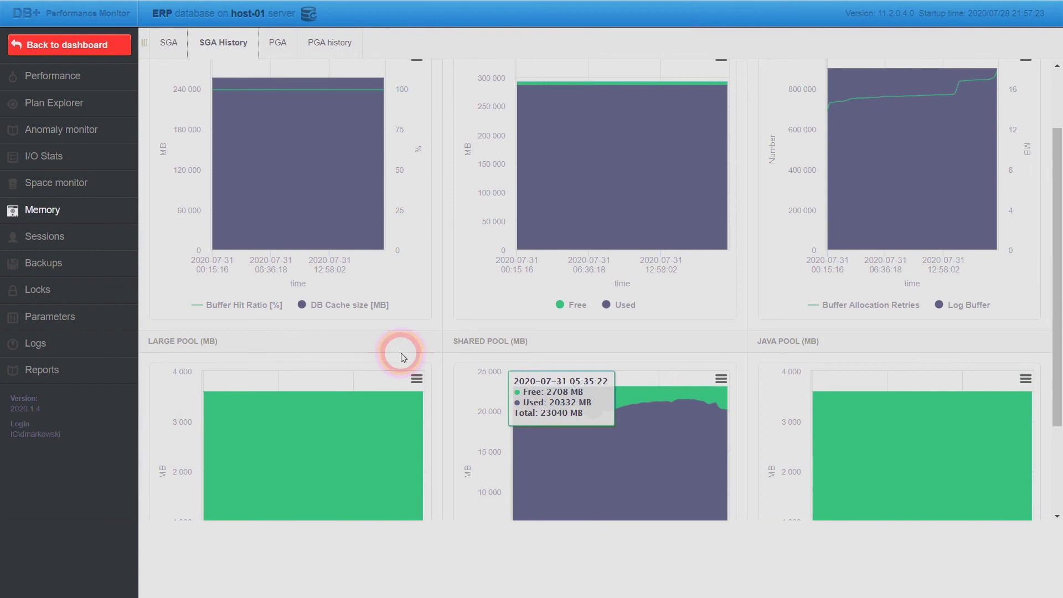
In the anomaly monitor, inspect the network problem reported on 2020-07-21 at 10:30, and return to the main trend view.
click(95, 136)
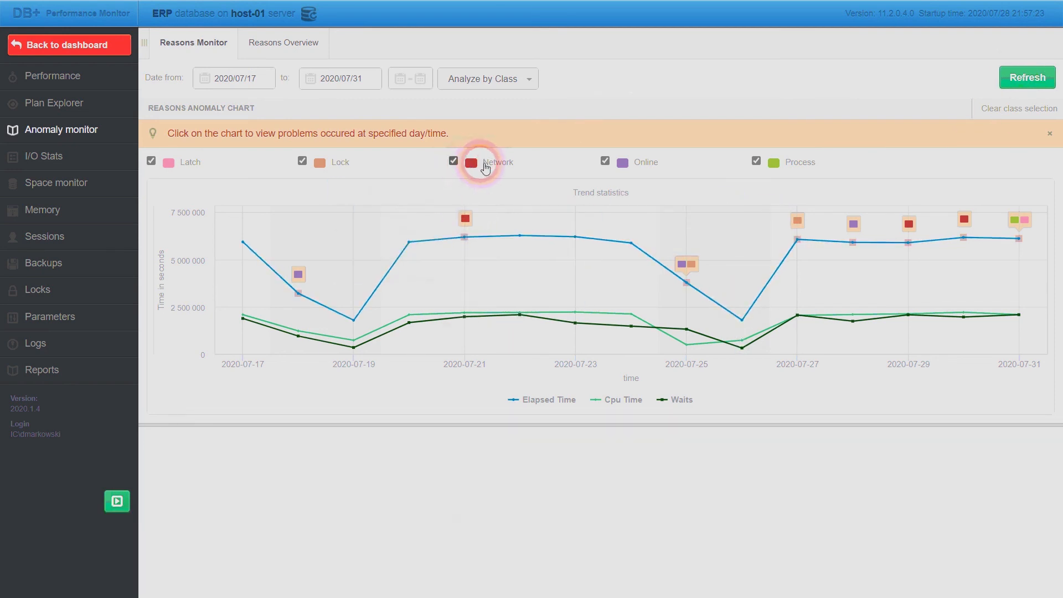
mouse_move(465, 238)
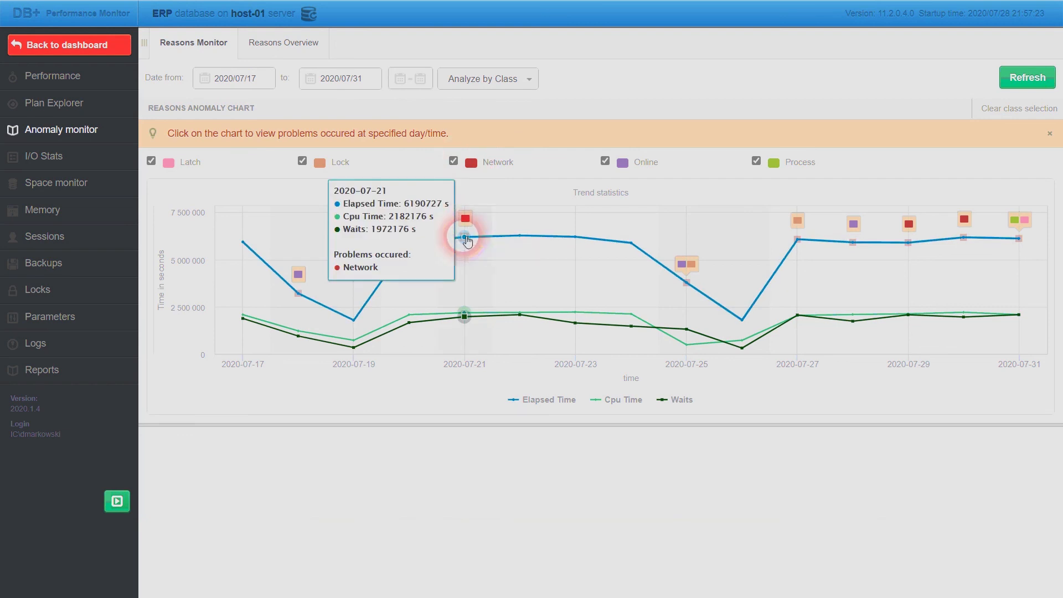
click(466, 238)
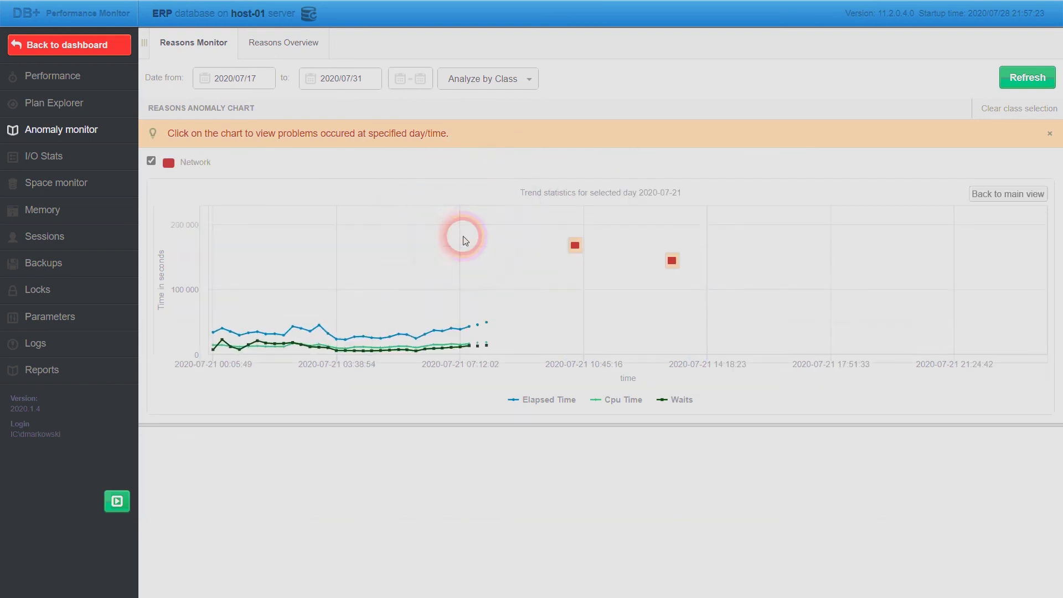
mouse_move(577, 262)
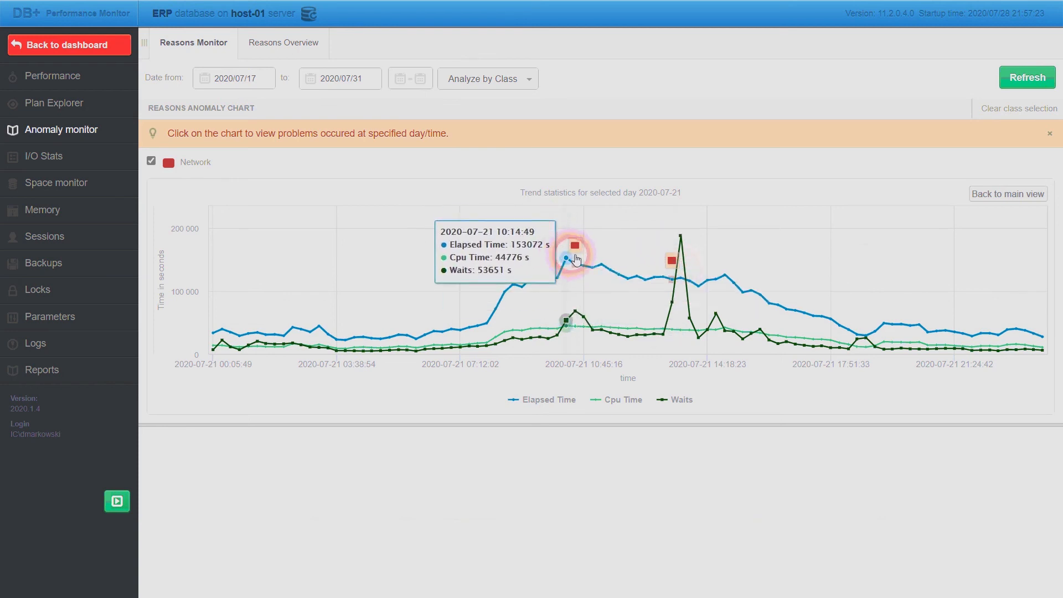
click(576, 260)
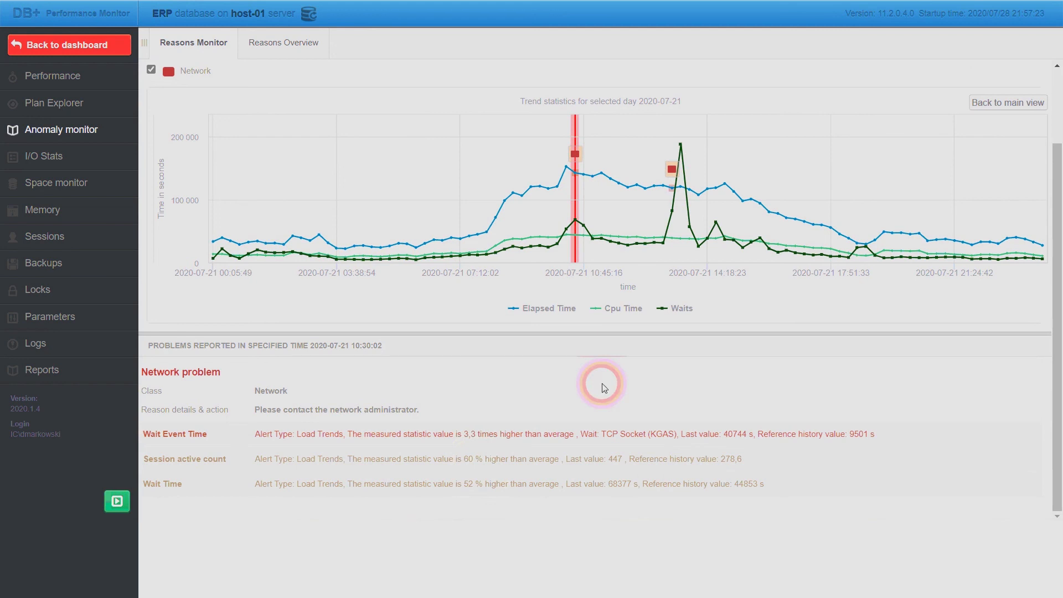
click(693, 169)
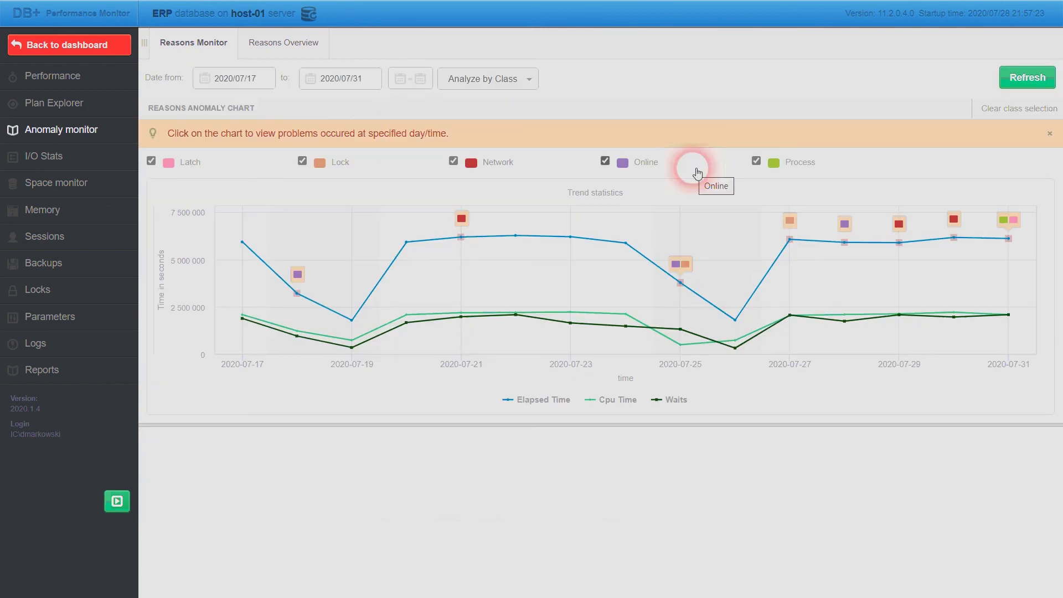
click(234, 80)
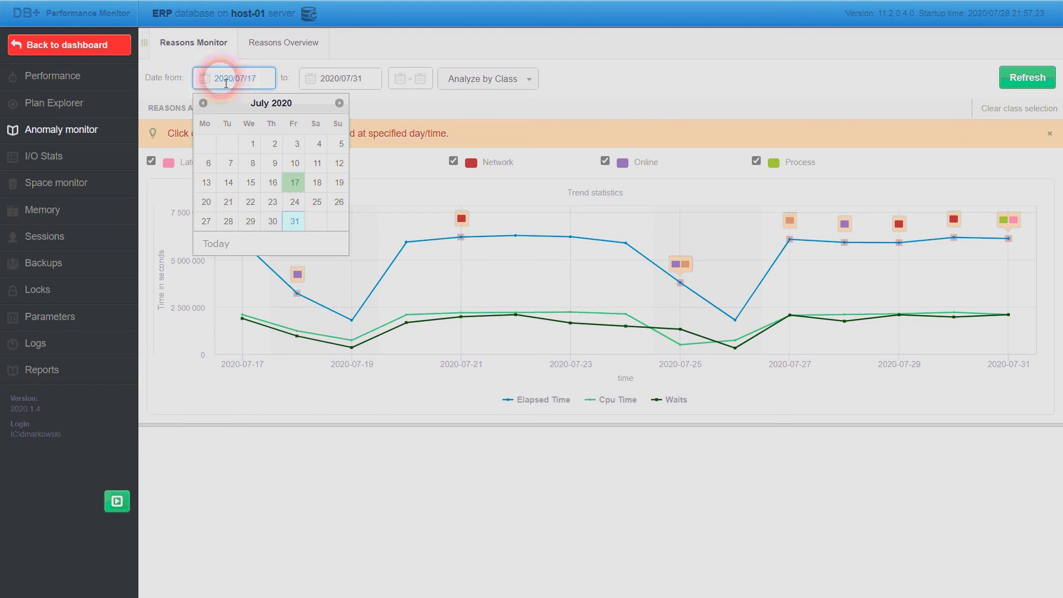
Open the SQL statement search from SQL Details and view the options for queries using plan objects.
click(102, 80)
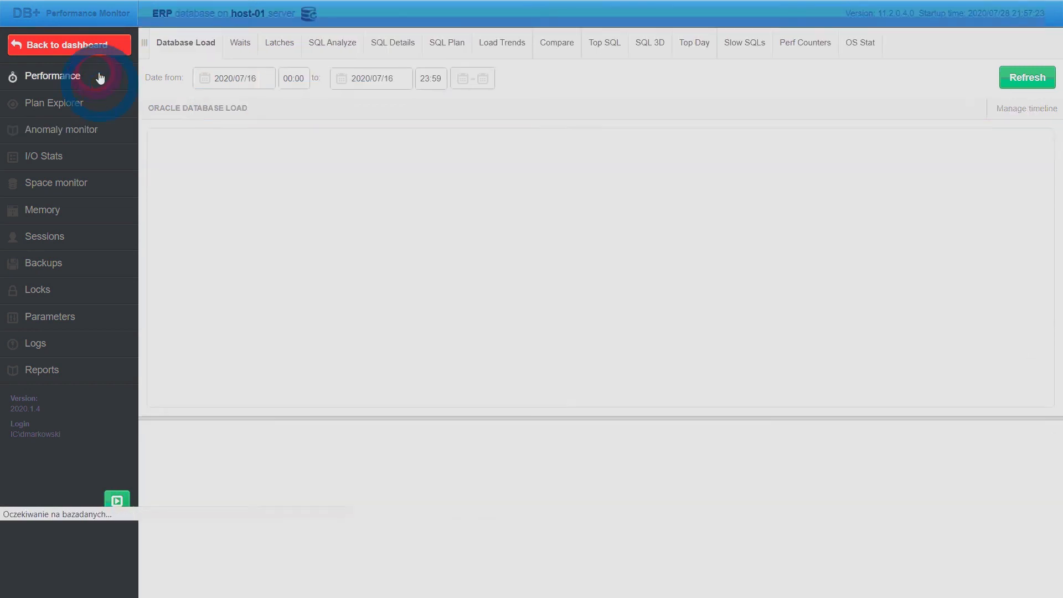
click(389, 45)
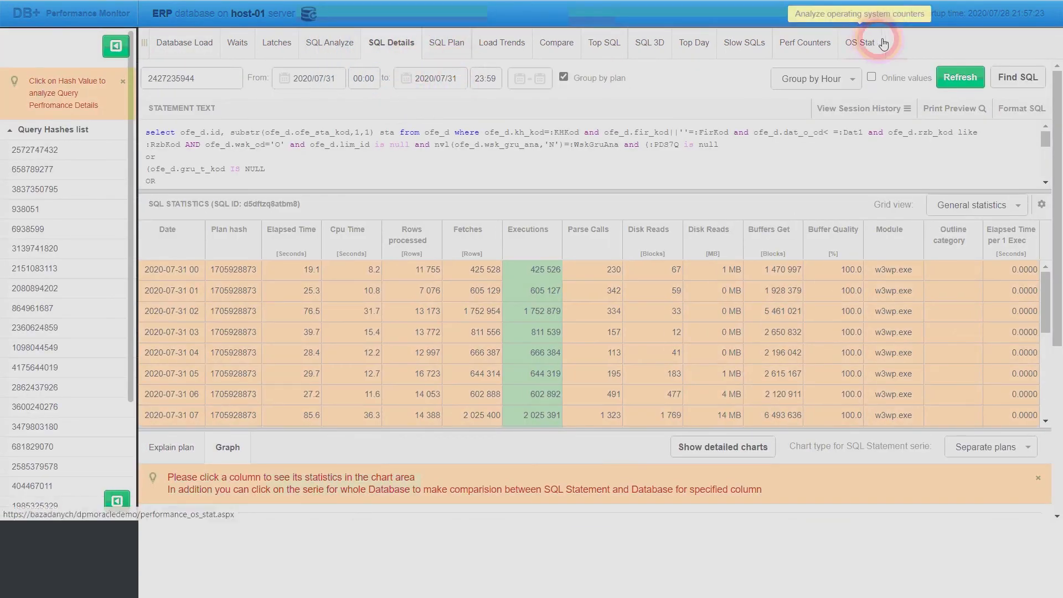
click(1020, 77)
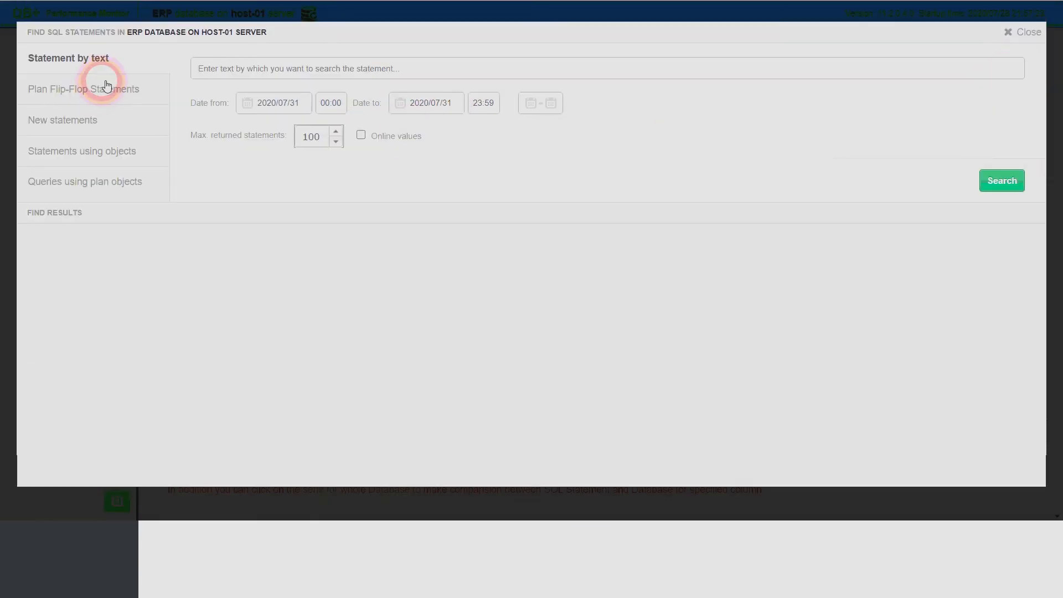
click(98, 181)
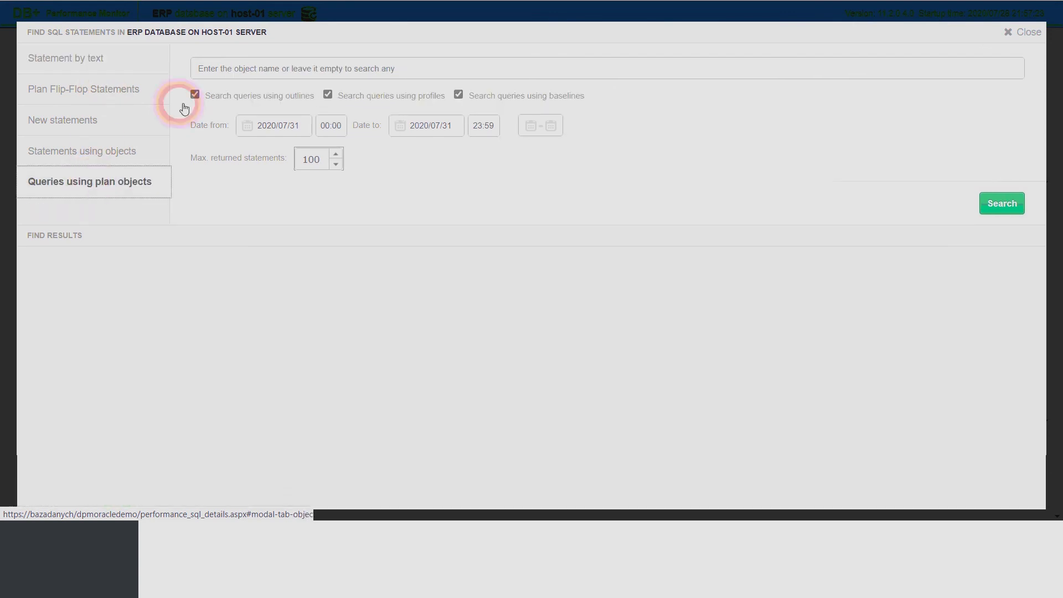
click(248, 69)
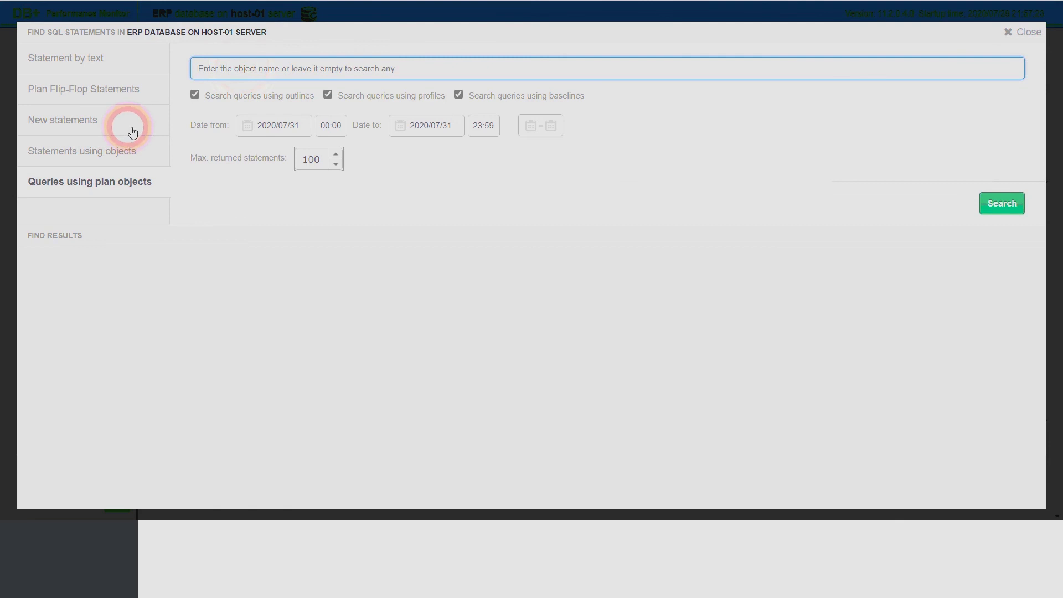
Search for statements using the object dom_ma_id on 2020/07/31.
click(119, 149)
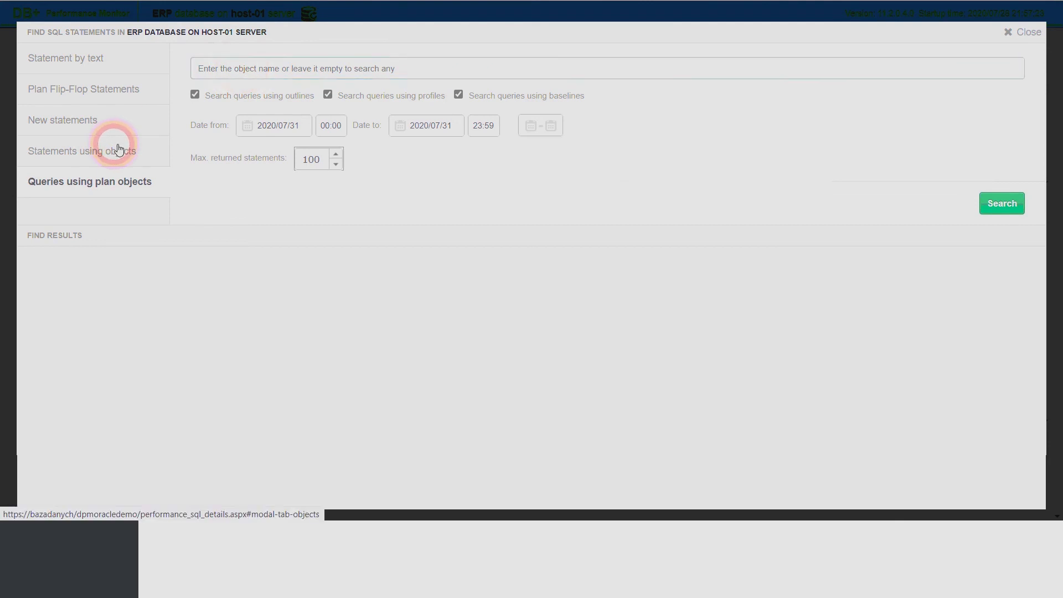
click(210, 69)
text(dom_ma_)
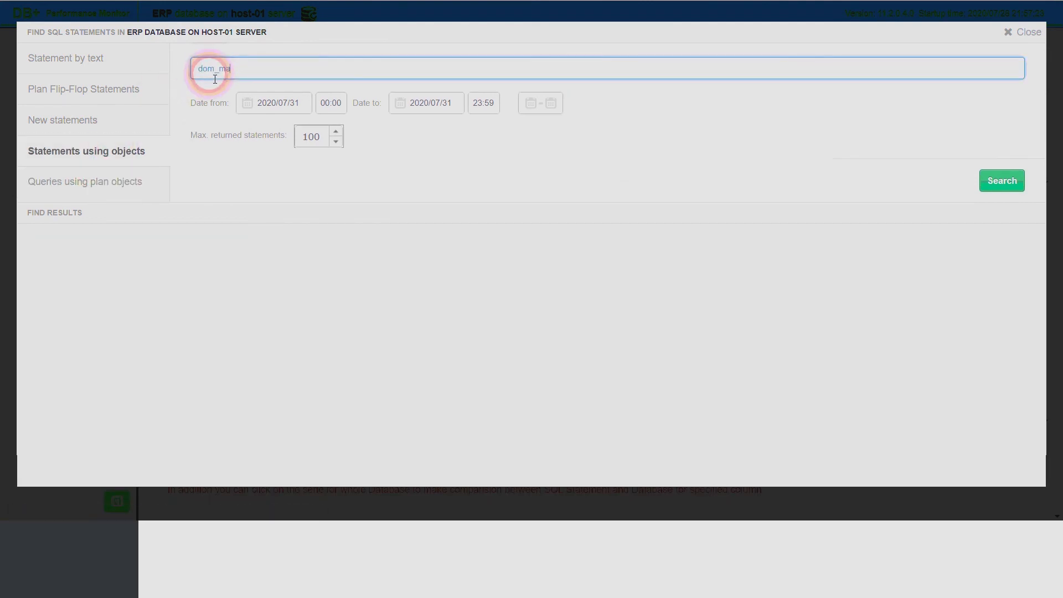
text(id)
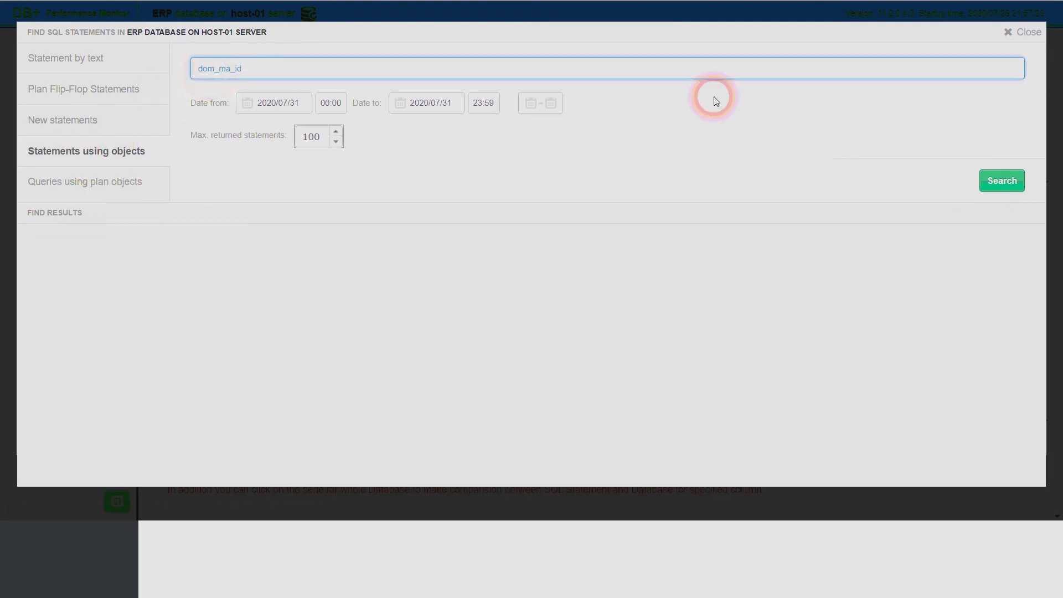
click(1023, 188)
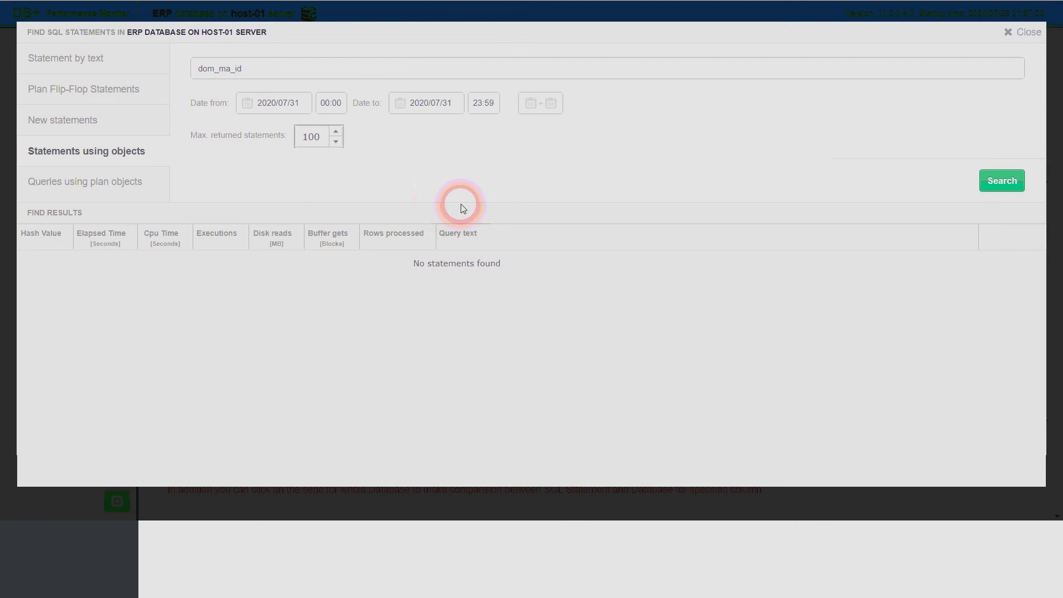
Close the statement search, switch the working database to I-BAZY on host-02 and show its load trends.
click(308, 17)
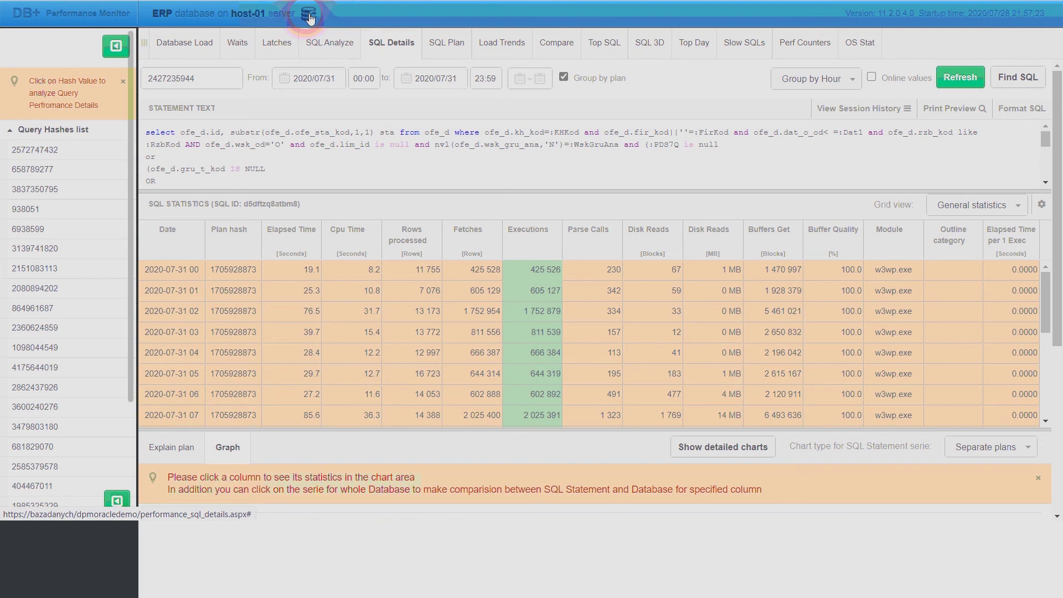
click(309, 15)
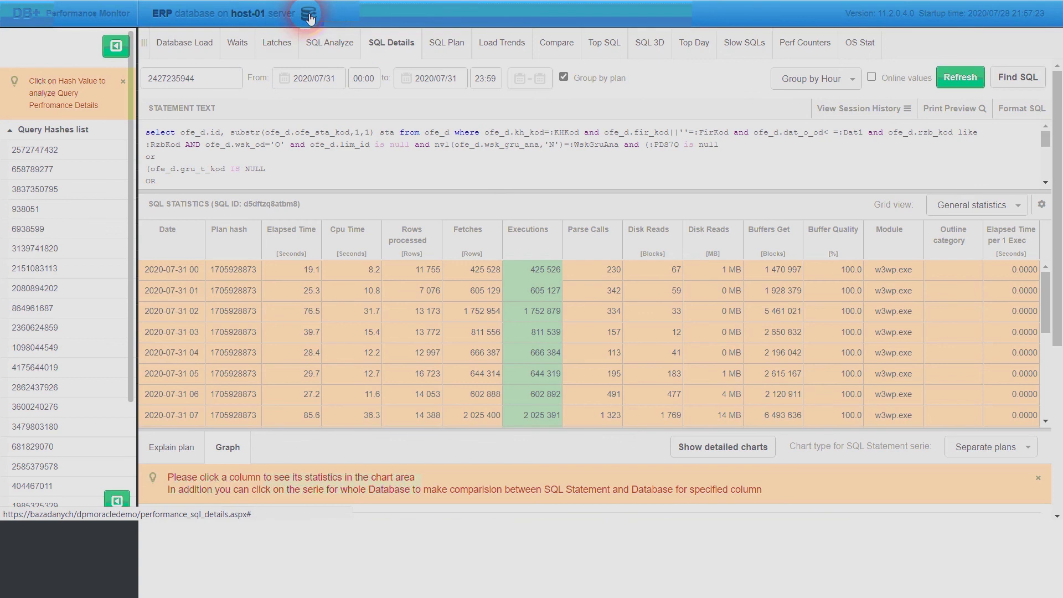
click(309, 15)
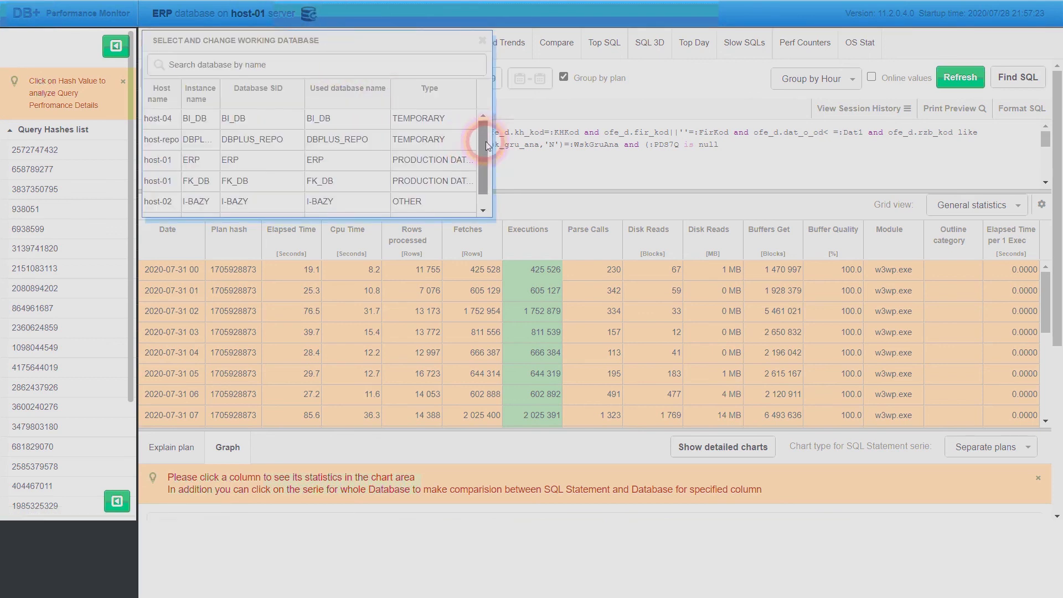
click(325, 203)
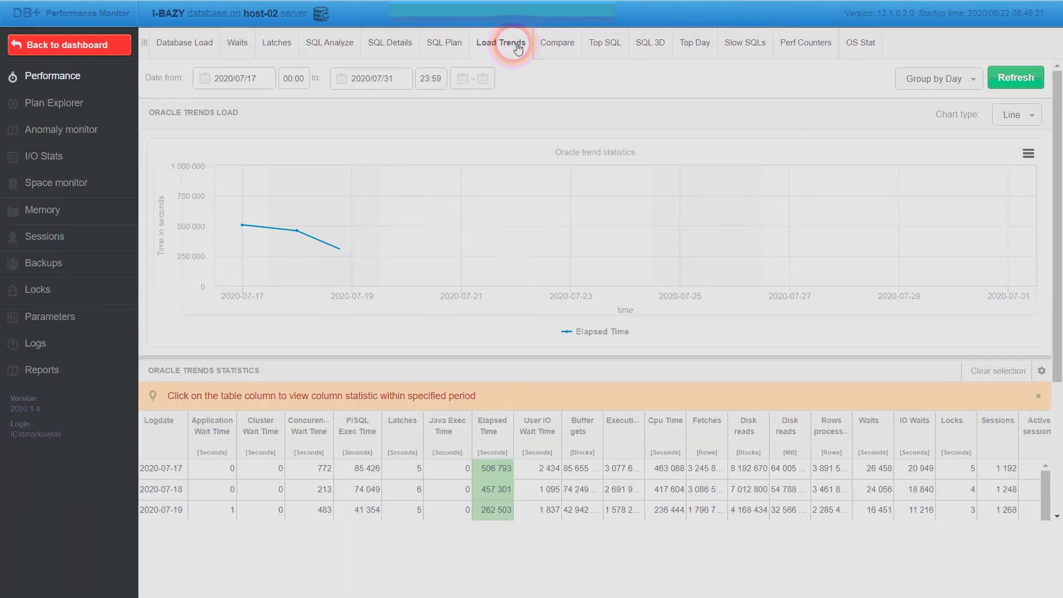
Set the load trends start date to 2020/07/01 and refresh the elapsed time chart.
click(268, 78)
drag(268, 78, 249, 183)
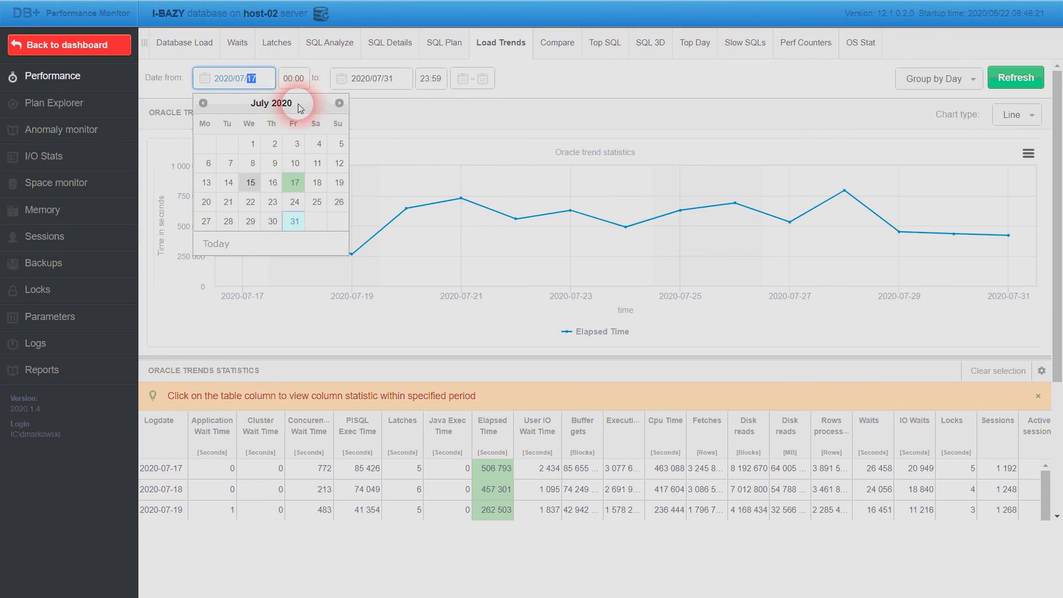
text(01)
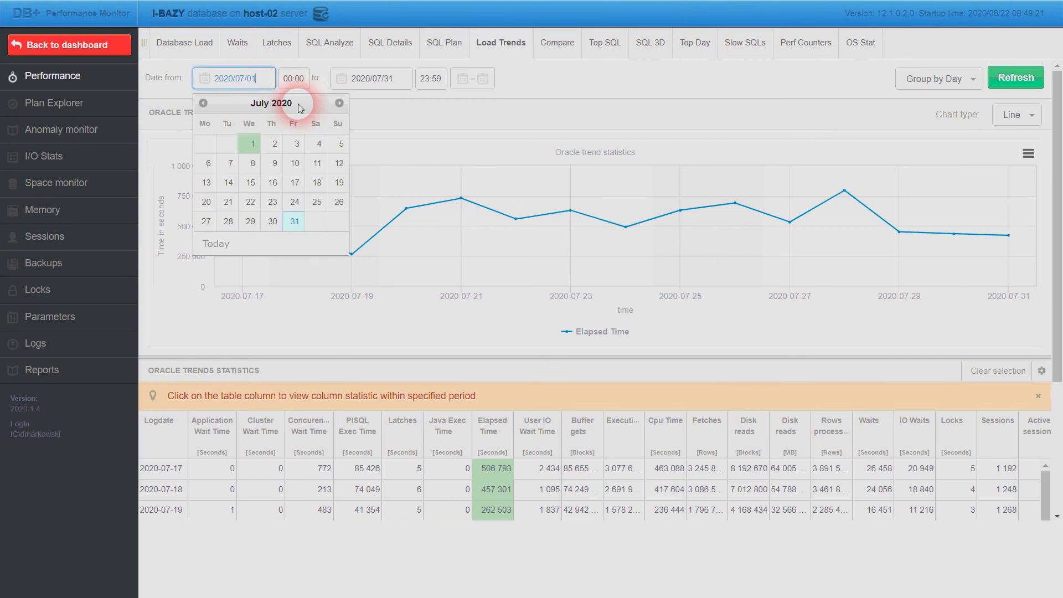
click(1017, 78)
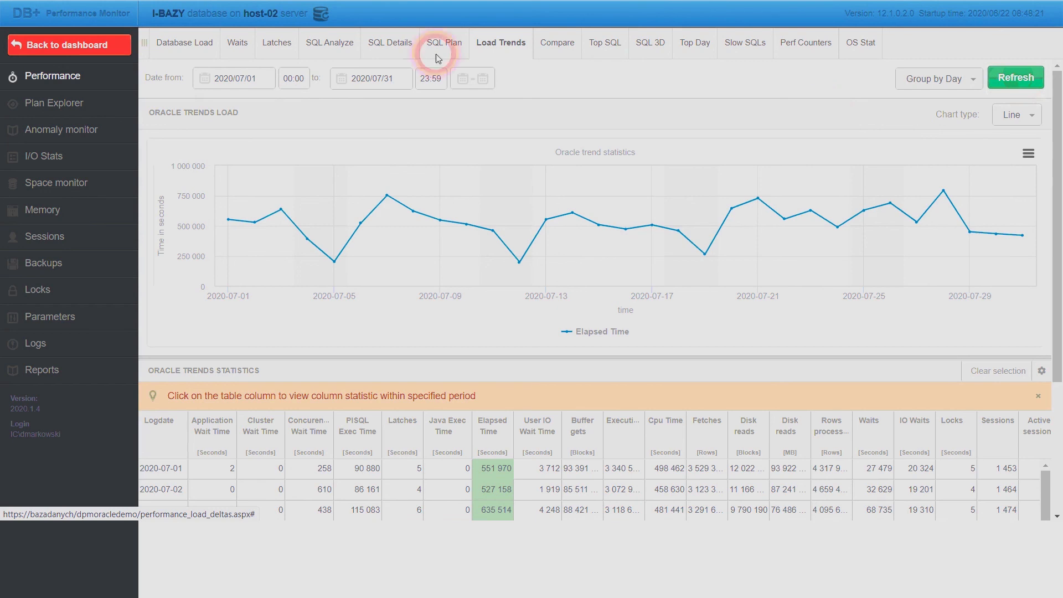
Extend the load trends period back to 2020/03/01 and refresh the elapsed time chart.
click(263, 79)
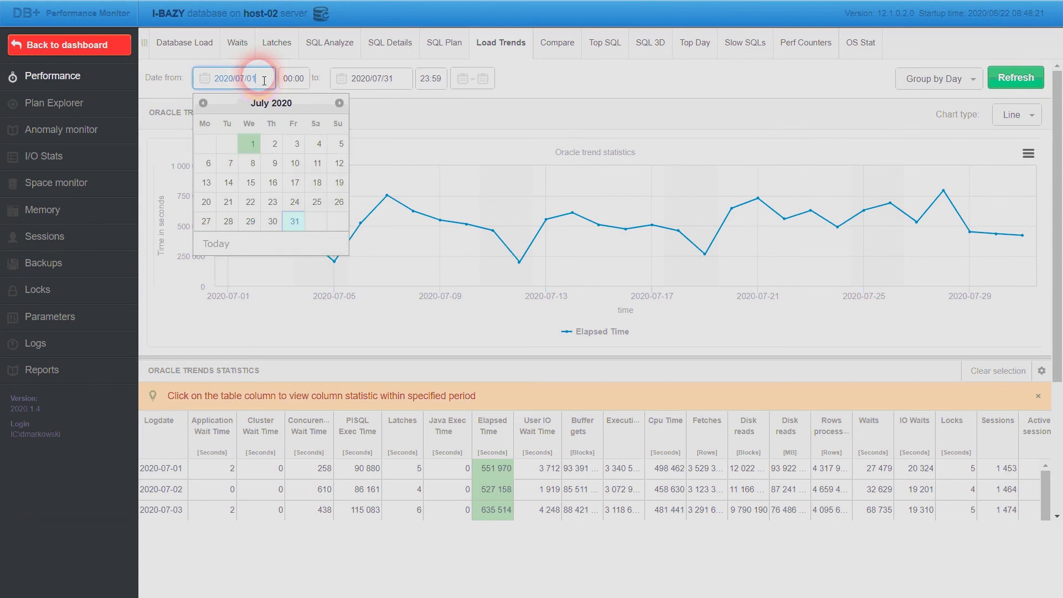
click(394, 168)
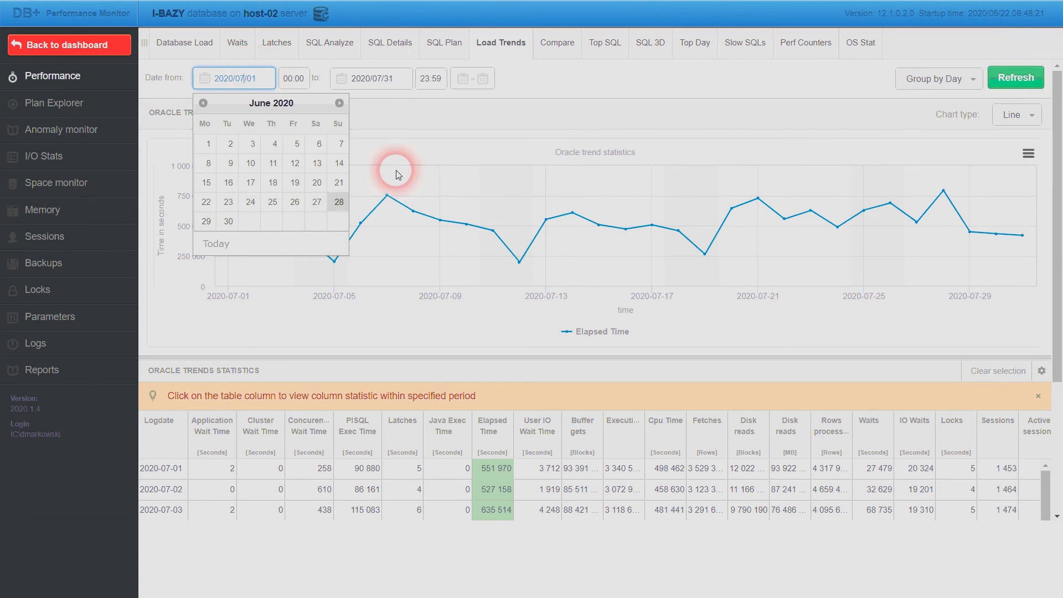
key(BackSpace)
text(3)
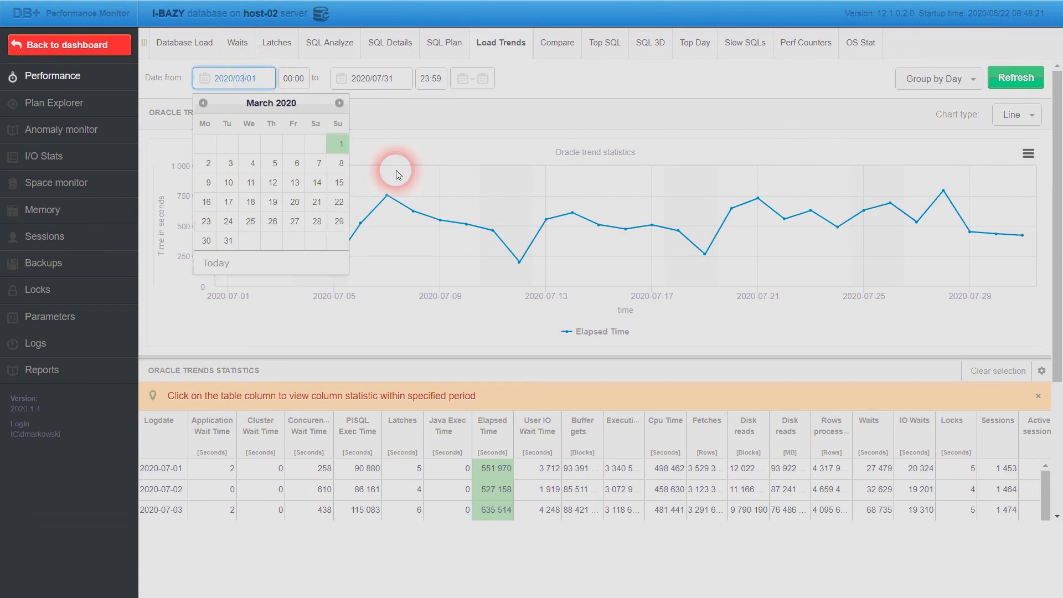
click(1014, 79)
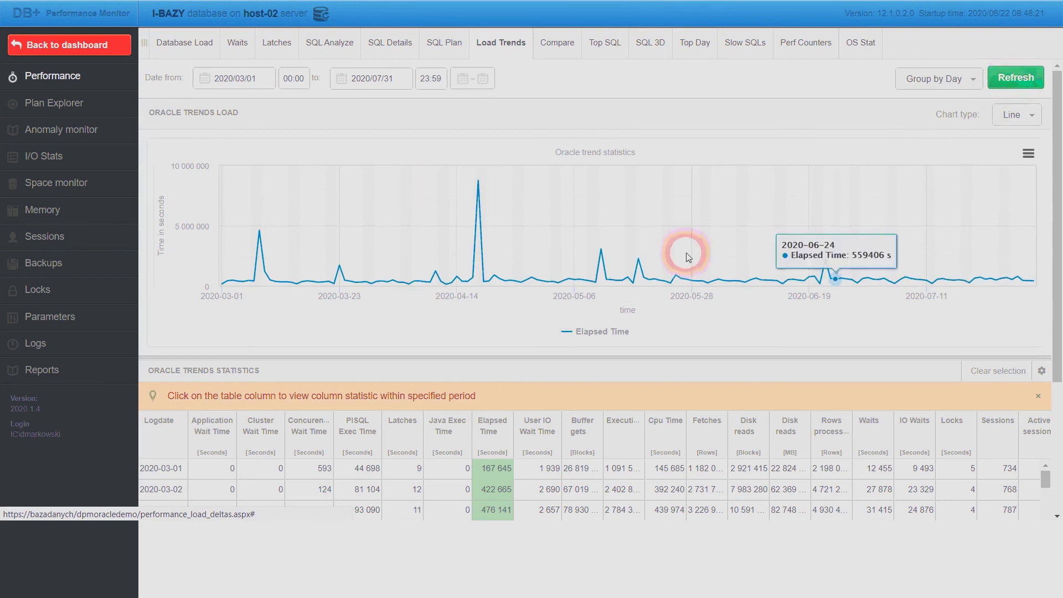
Open the SQL 3D visualisation for I-BAZY and set its period from 2020/04/16 to 2020/04/20.
mouse_move(779, 255)
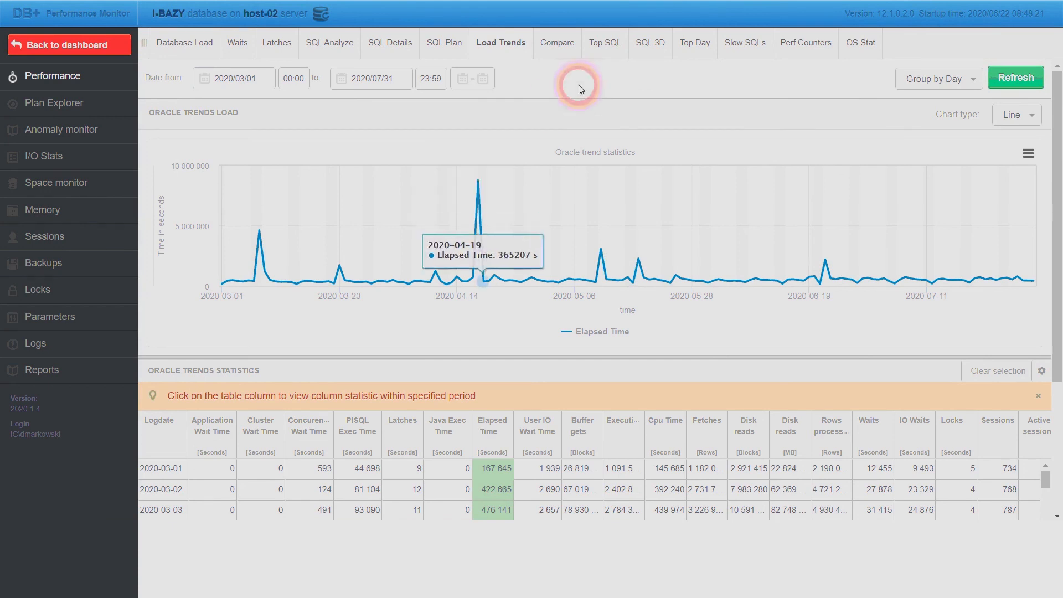
click(647, 44)
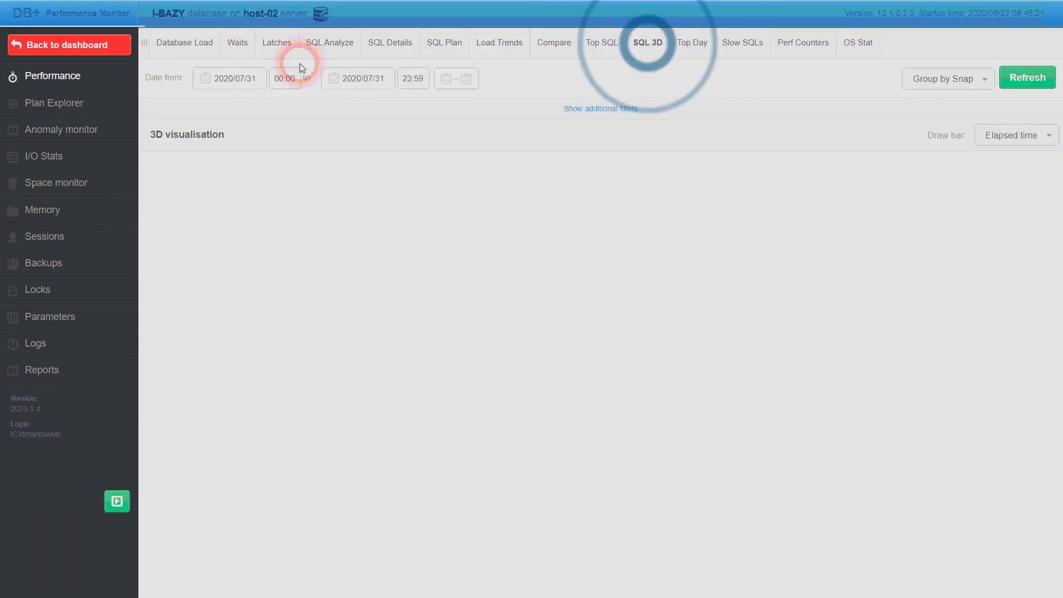
click(239, 77)
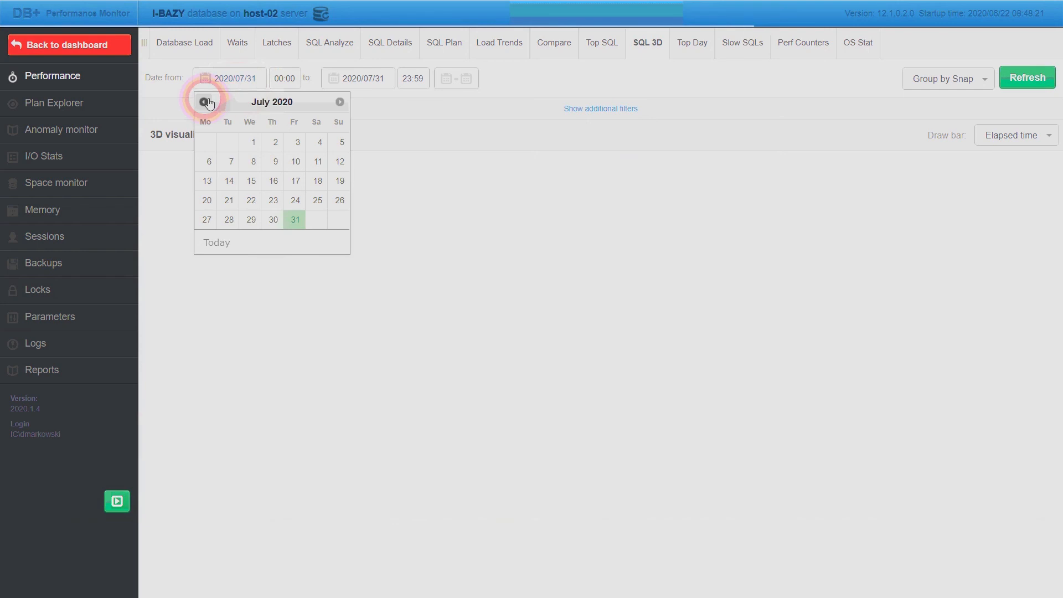
click(204, 101)
click(204, 102)
click(204, 101)
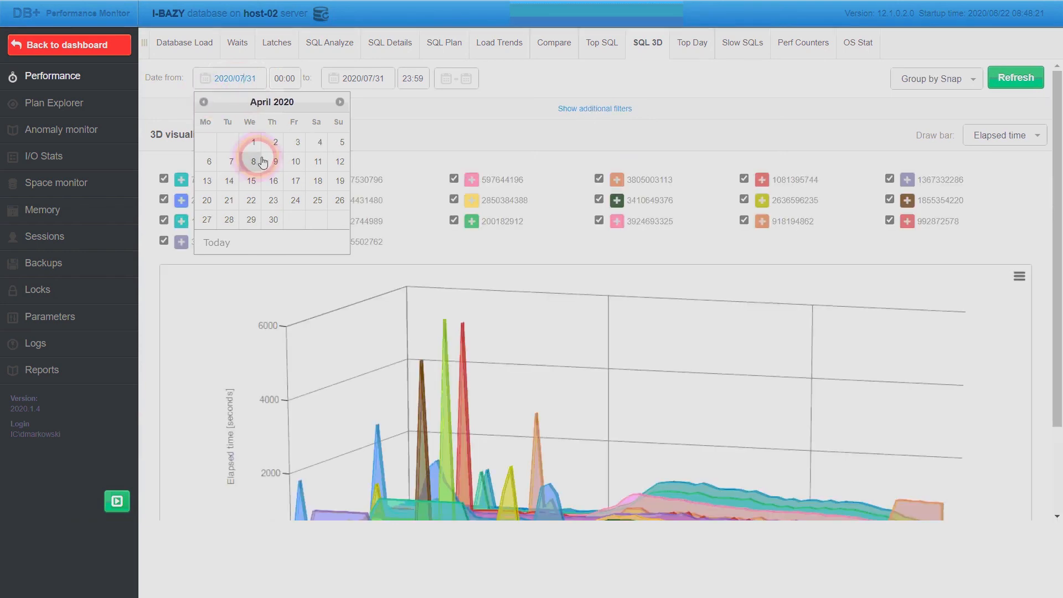
click(273, 180)
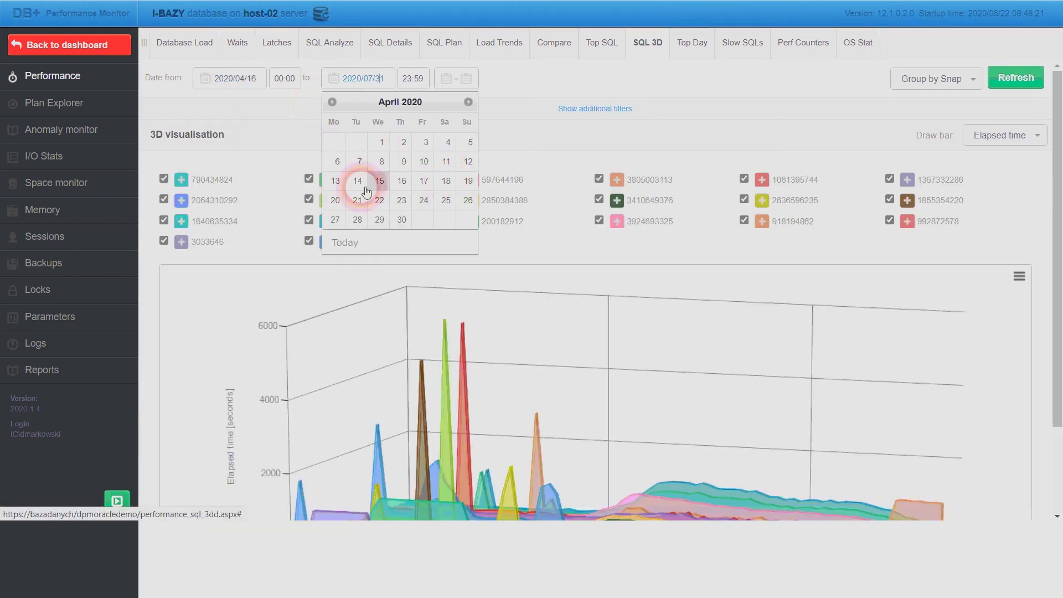
click(335, 200)
Group the 3D visualisation by day and refresh the chart.
click(964, 78)
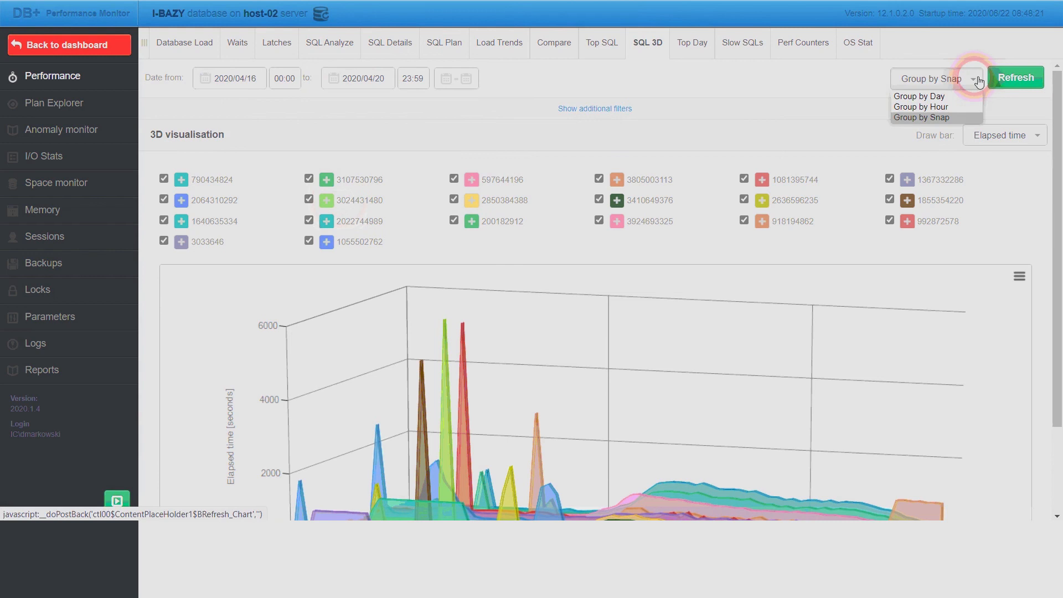
click(937, 94)
click(1007, 82)
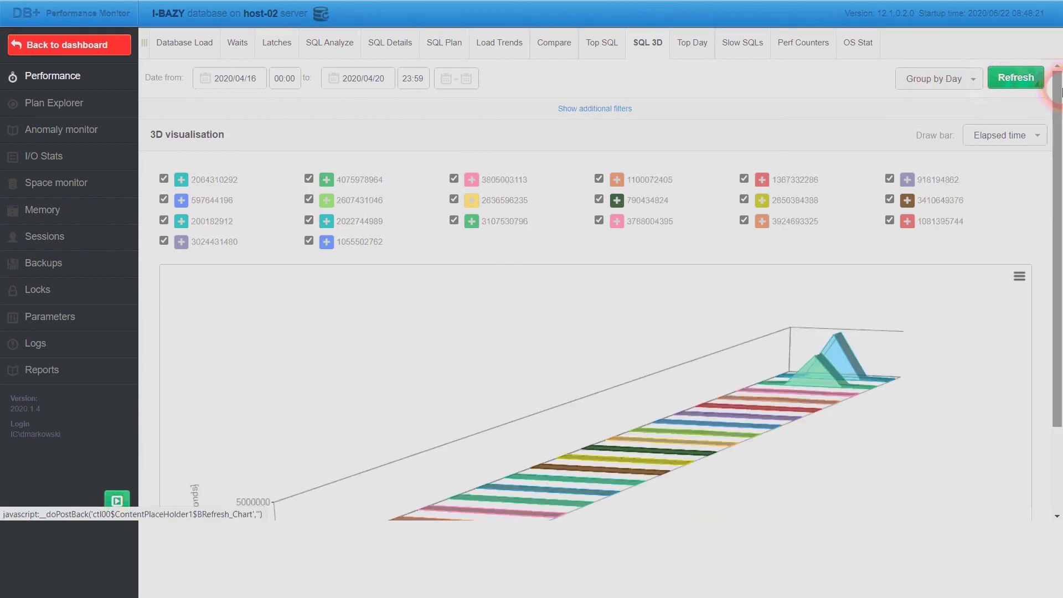
scroll(1053, 114, down, 2)
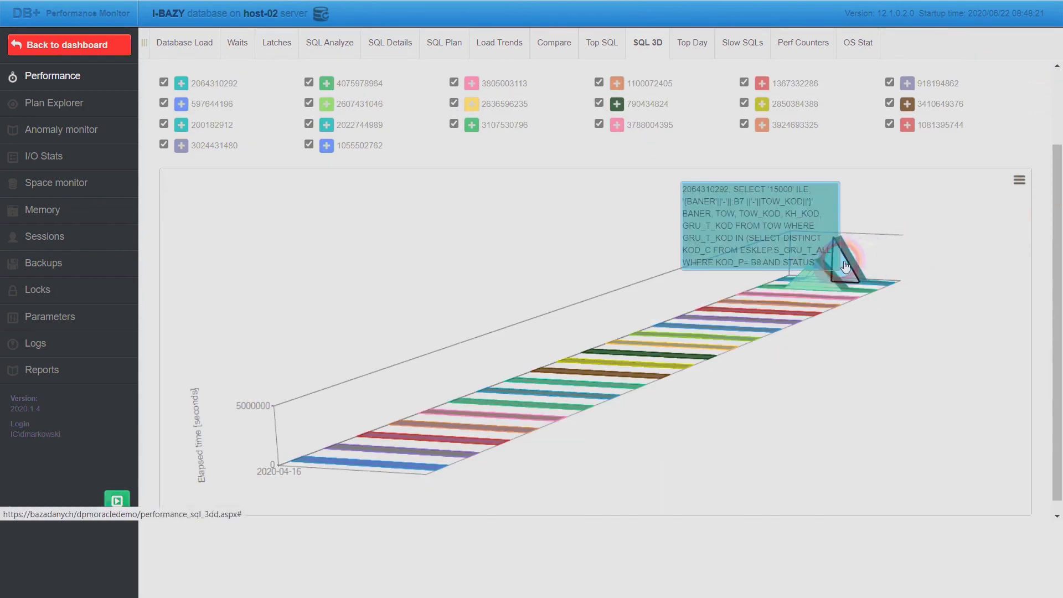
click(845, 265)
click(866, 350)
click(840, 289)
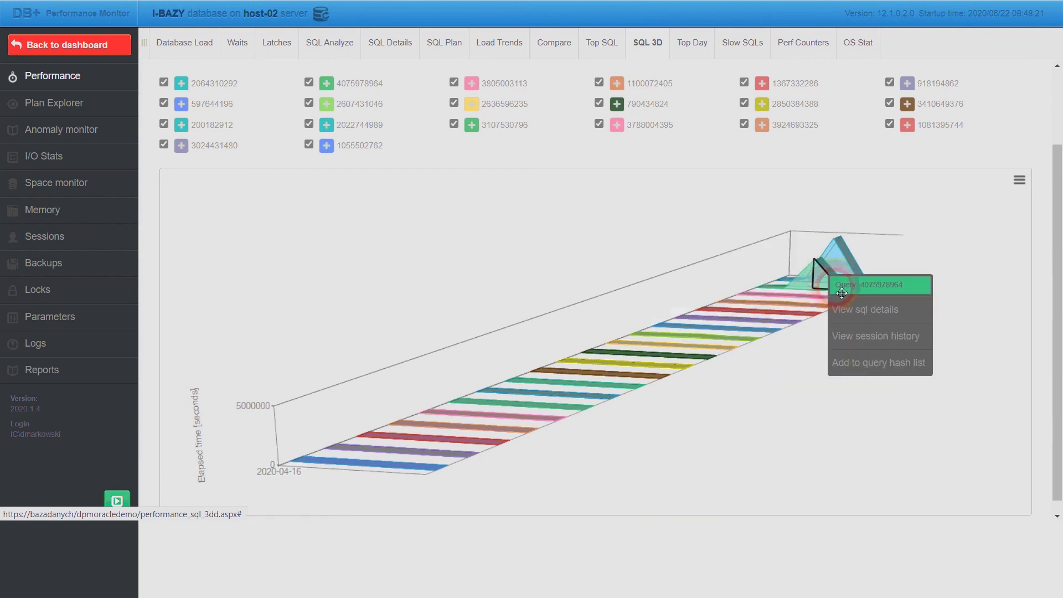
click(842, 310)
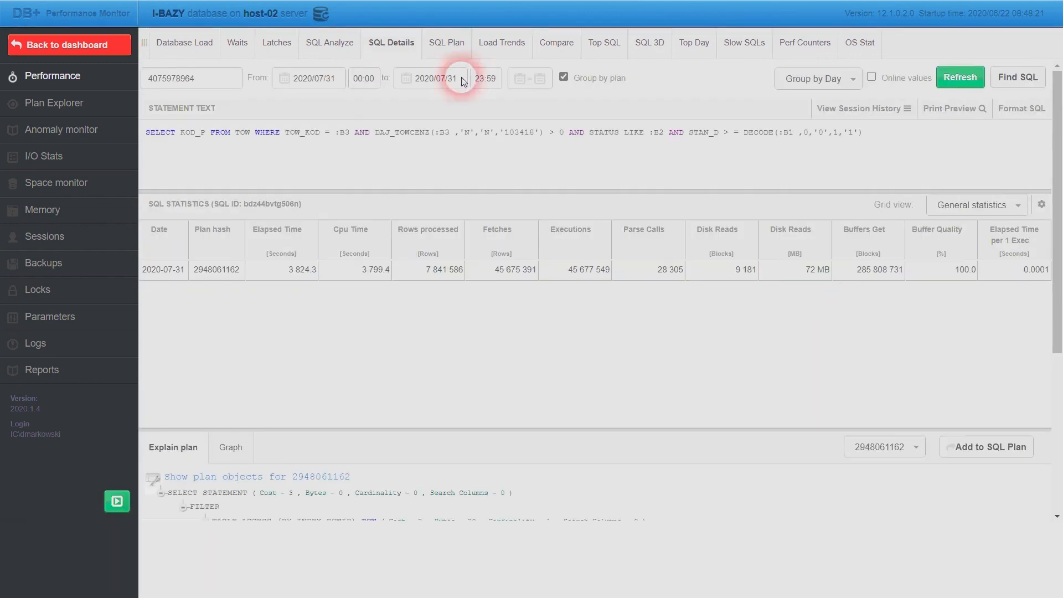
Set the SQL details start date to 2020/04/01, choose no grouping by period and refresh the statistics.
click(332, 78)
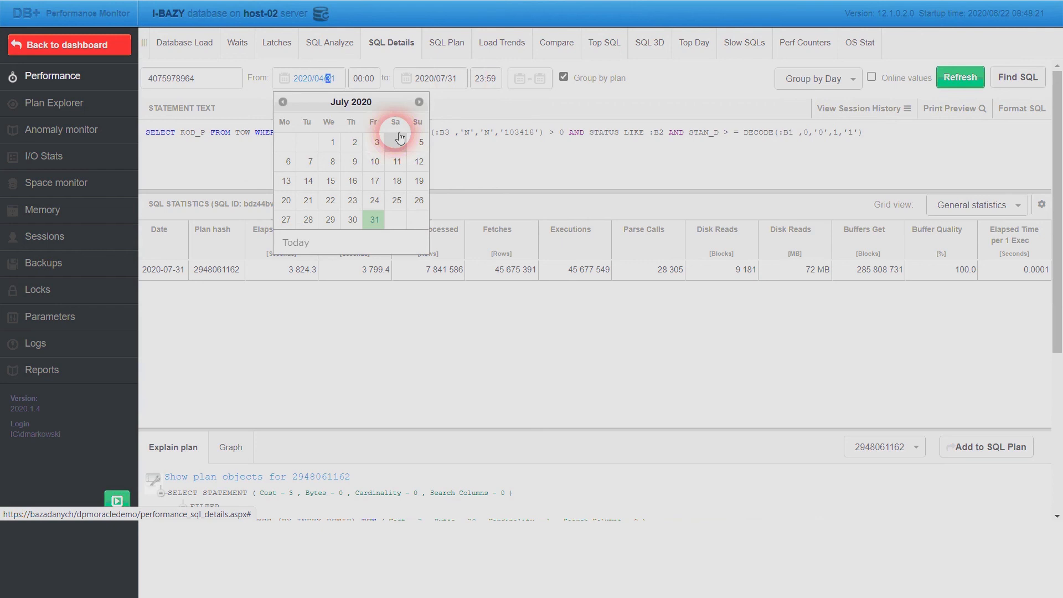
click(950, 78)
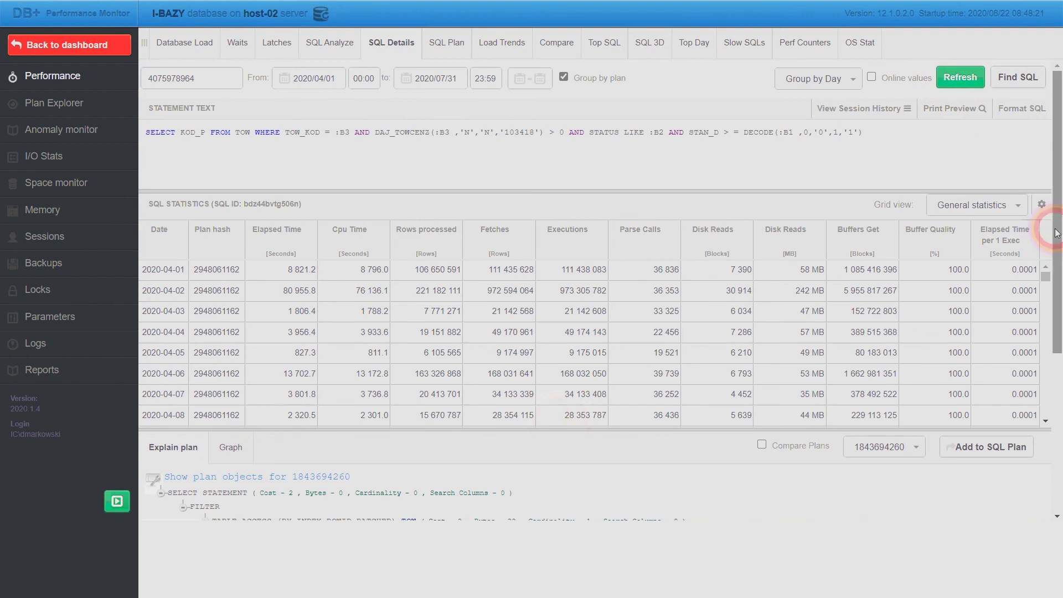
click(792, 79)
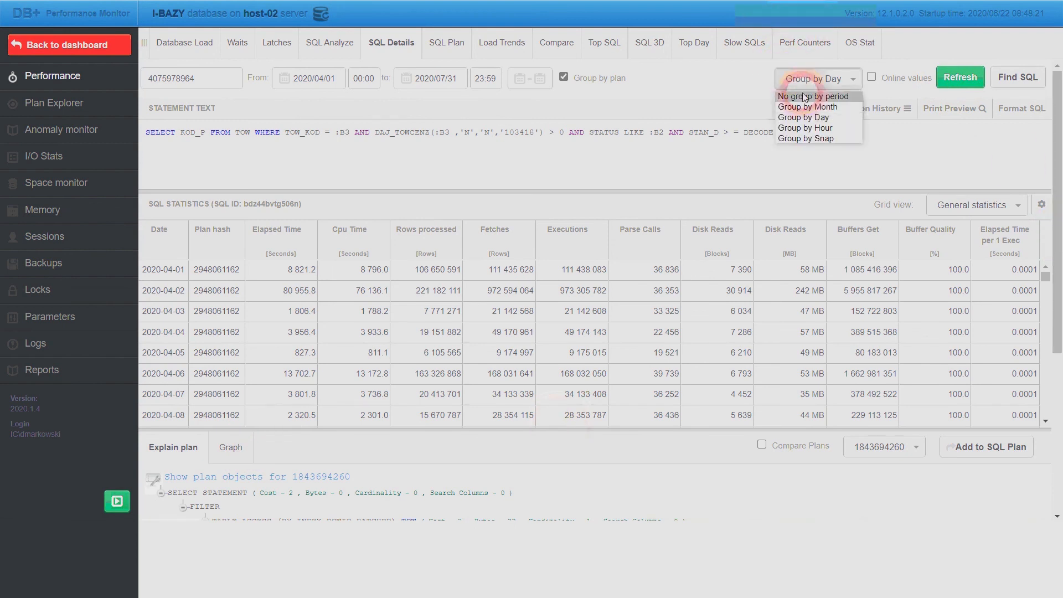
click(793, 89)
click(962, 75)
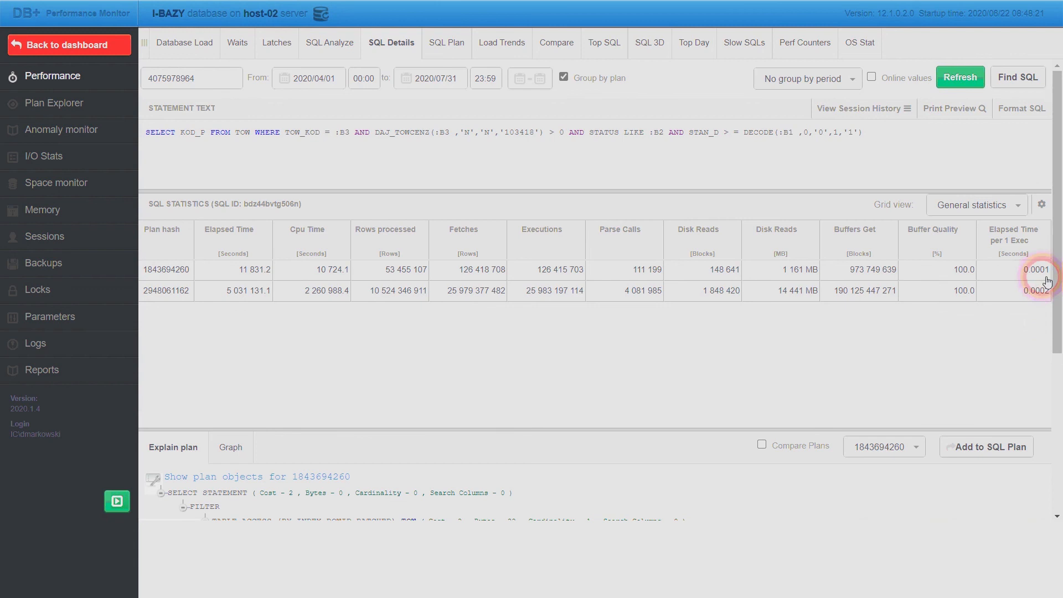
click(114, 502)
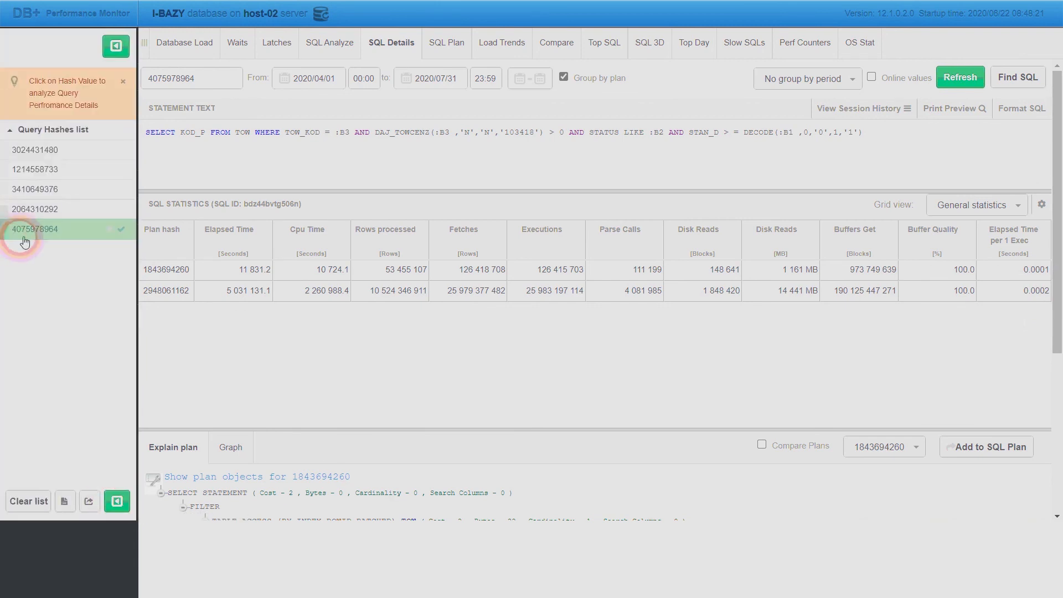
click(32, 211)
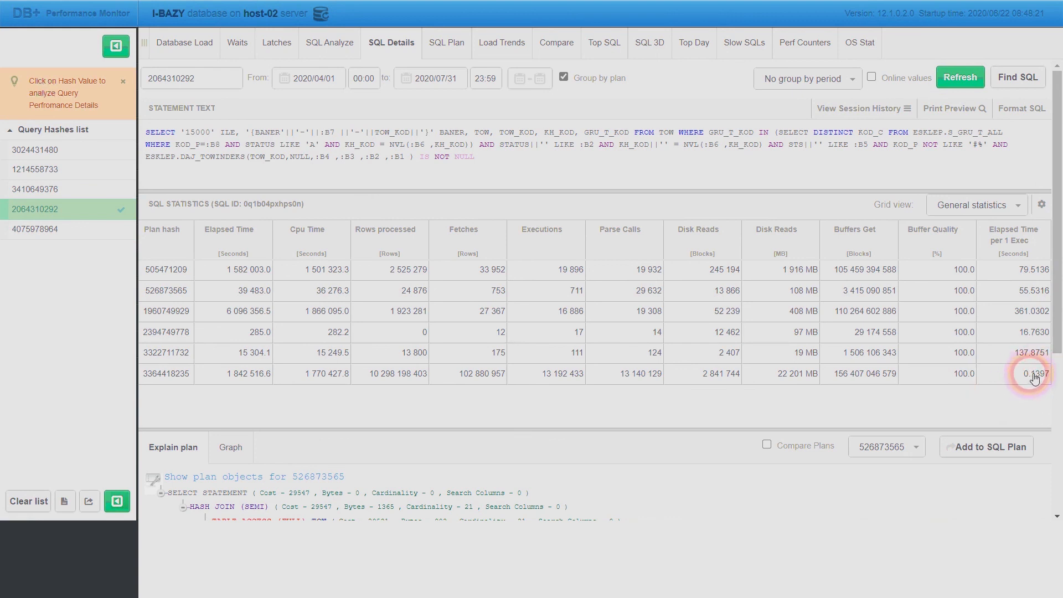
drag(1059, 320, 1056, 408)
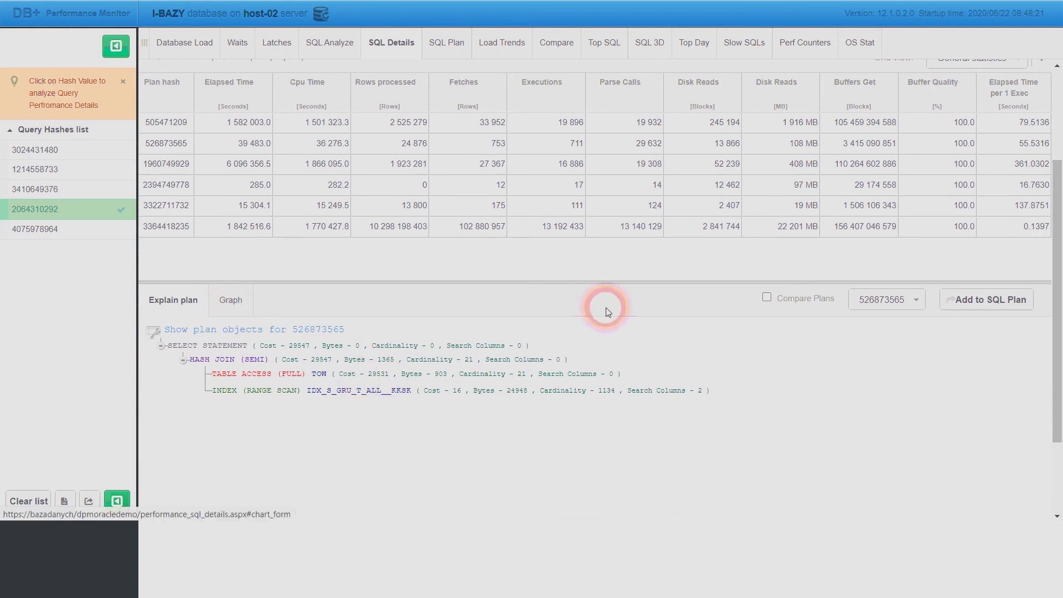
click(766, 298)
click(787, 300)
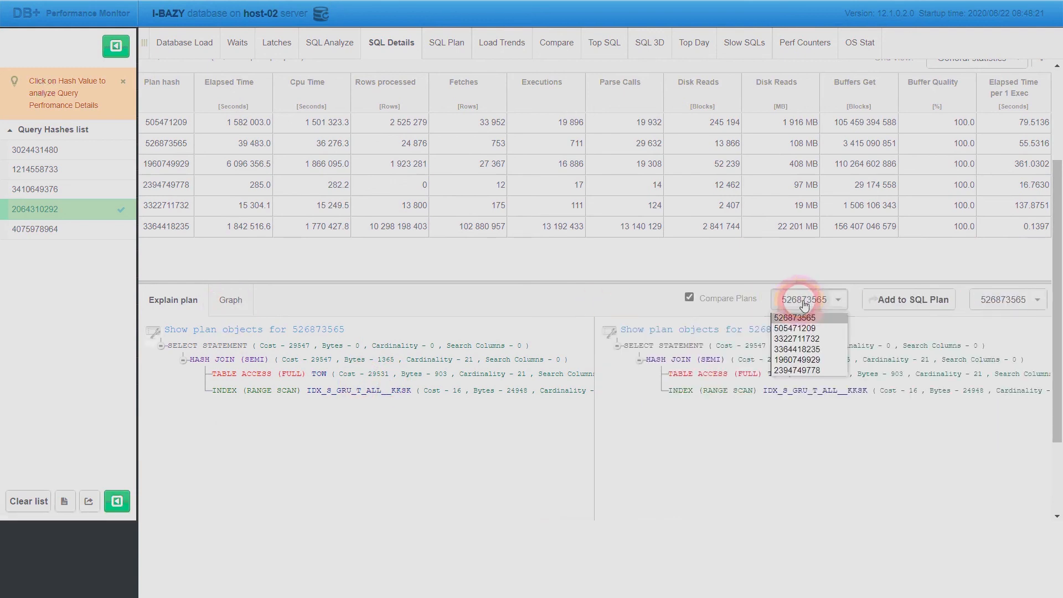
click(759, 266)
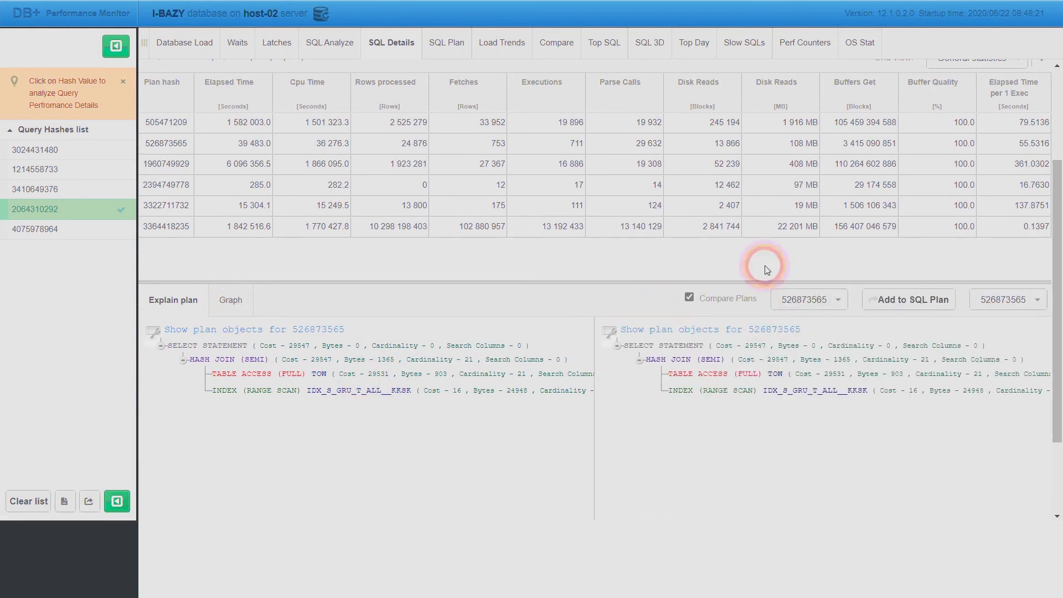
Restrict the statement's statistics to 2020/04/18 as both start and end date.
drag(1056, 243, 1055, 44)
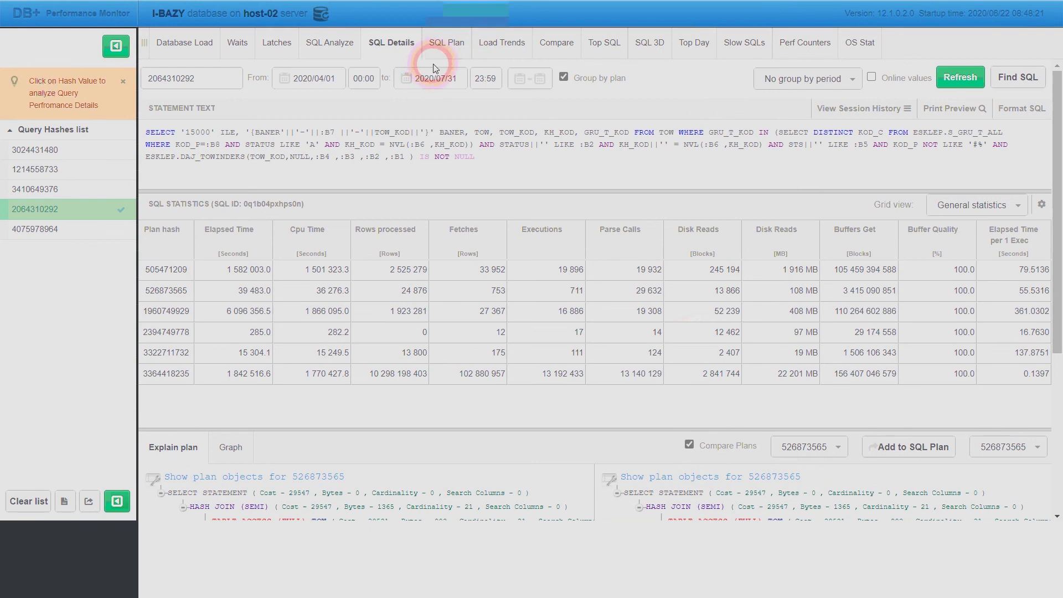
click(344, 78)
key(BackSpace)
key(BackSpace)
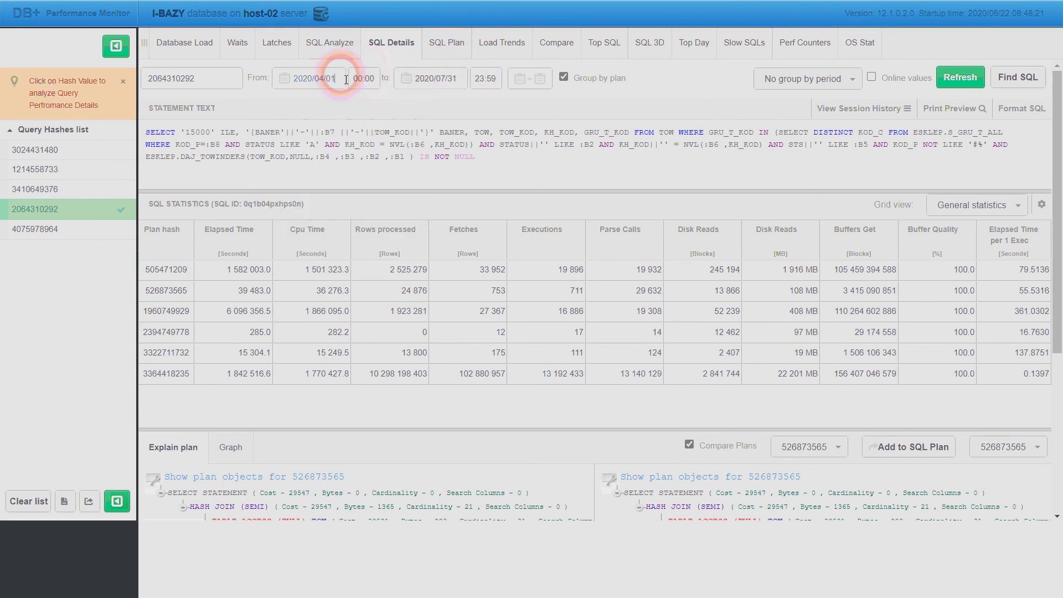
text(18)
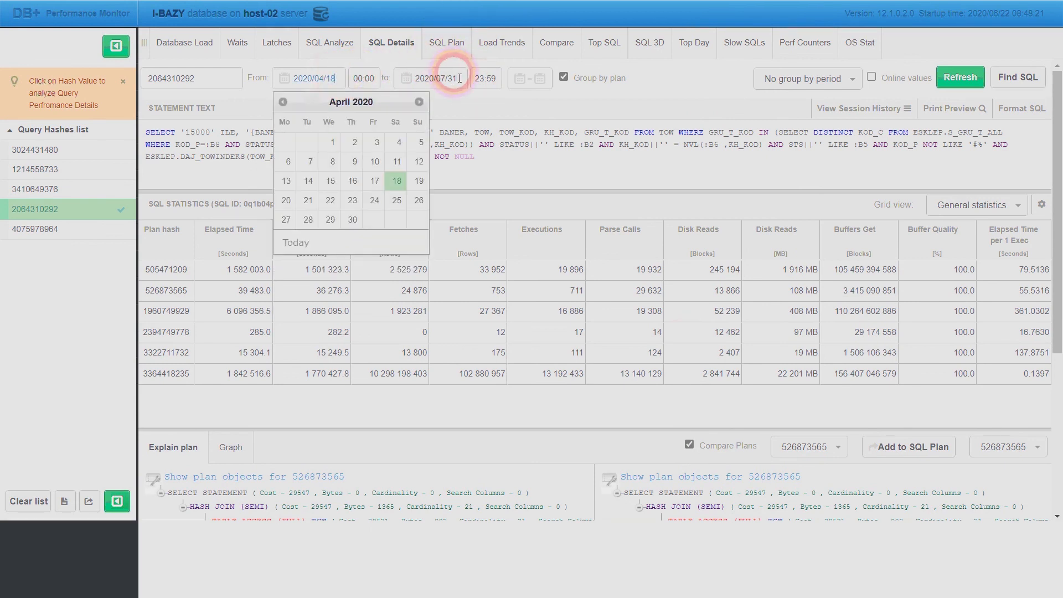
click(457, 78)
text(4)
key(Right)
key(shift+Right)
key(shift+Right)
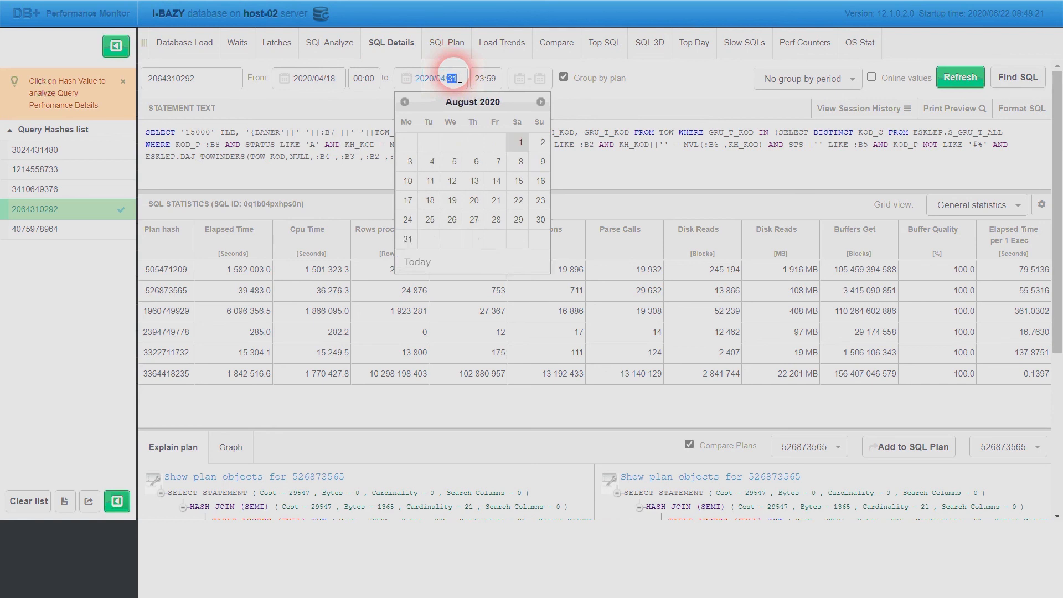
text(1029)
key(BackSpace)
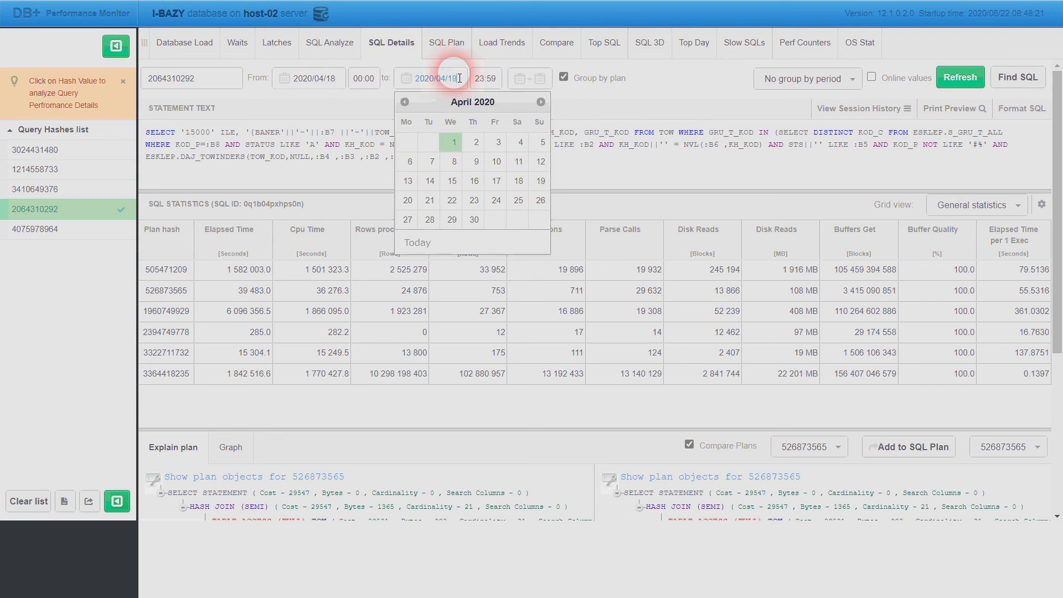
text(8)
Group the statement's statistics by day and refresh them.
click(818, 79)
click(811, 127)
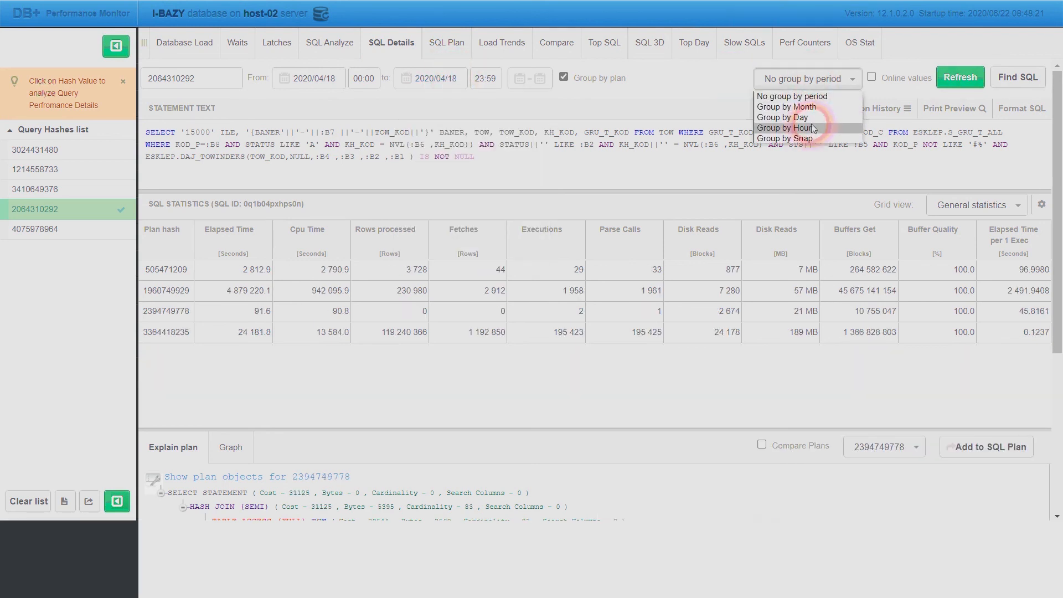
click(811, 118)
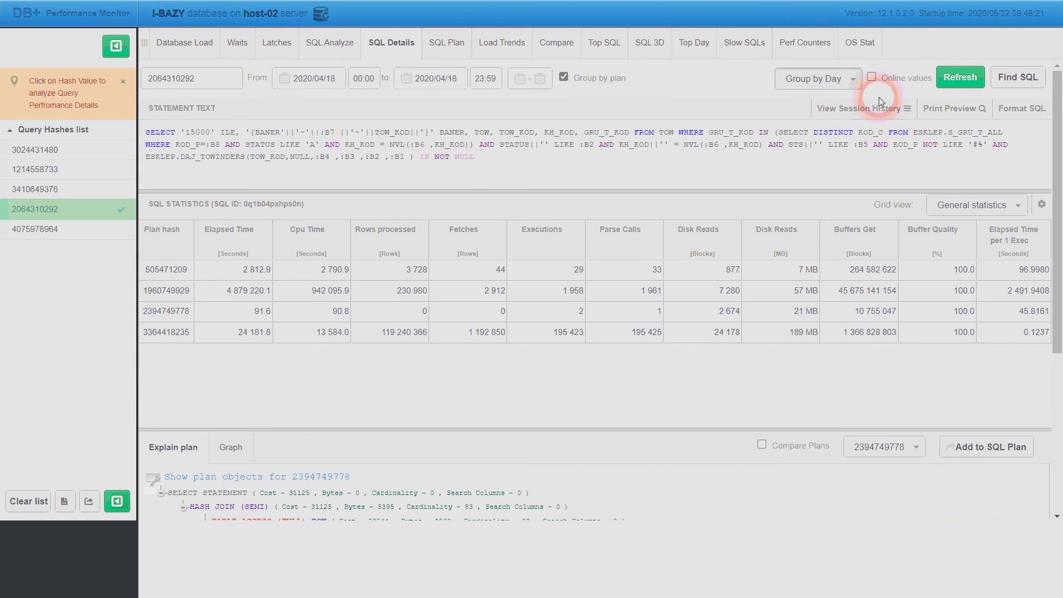
click(957, 79)
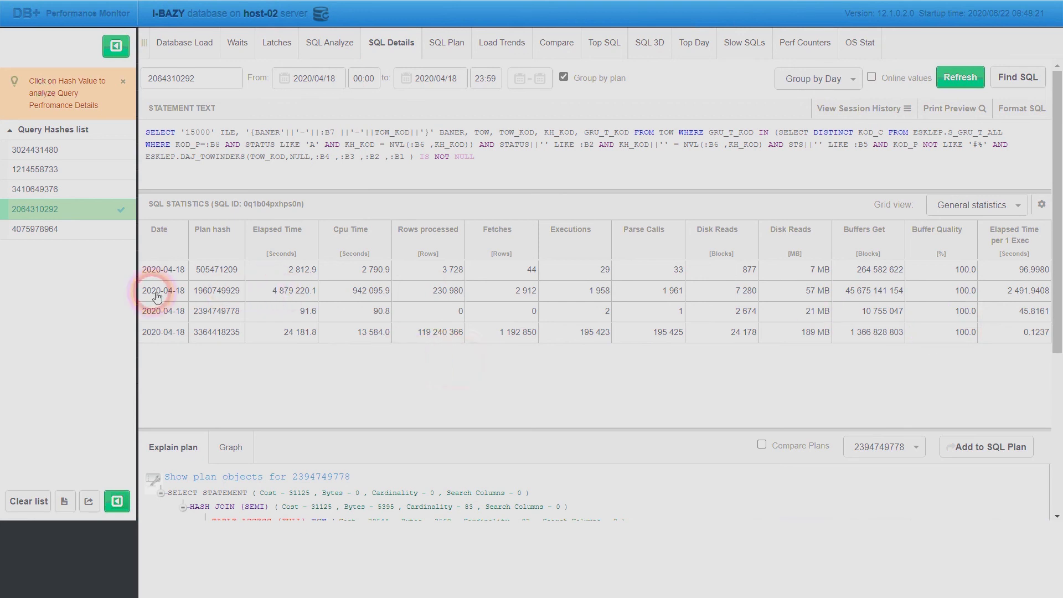
drag(156, 294, 310, 295)
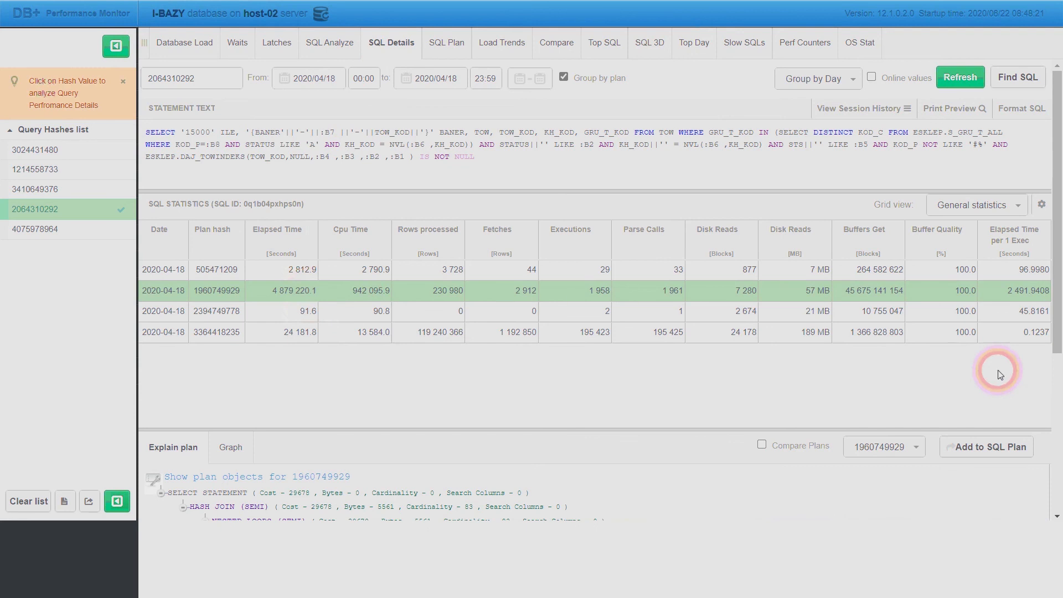
click(304, 294)
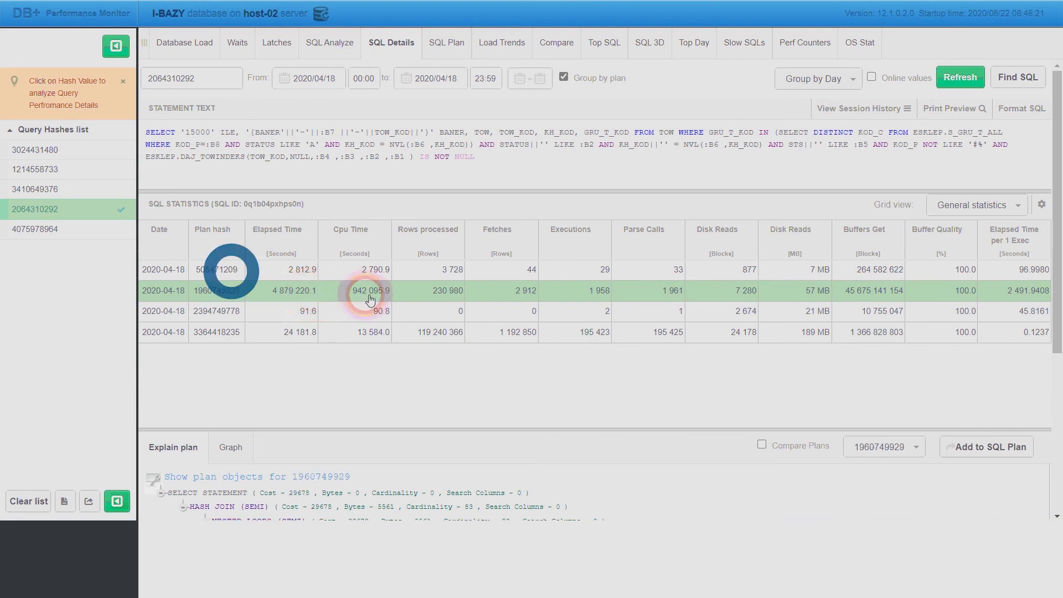
click(1051, 320)
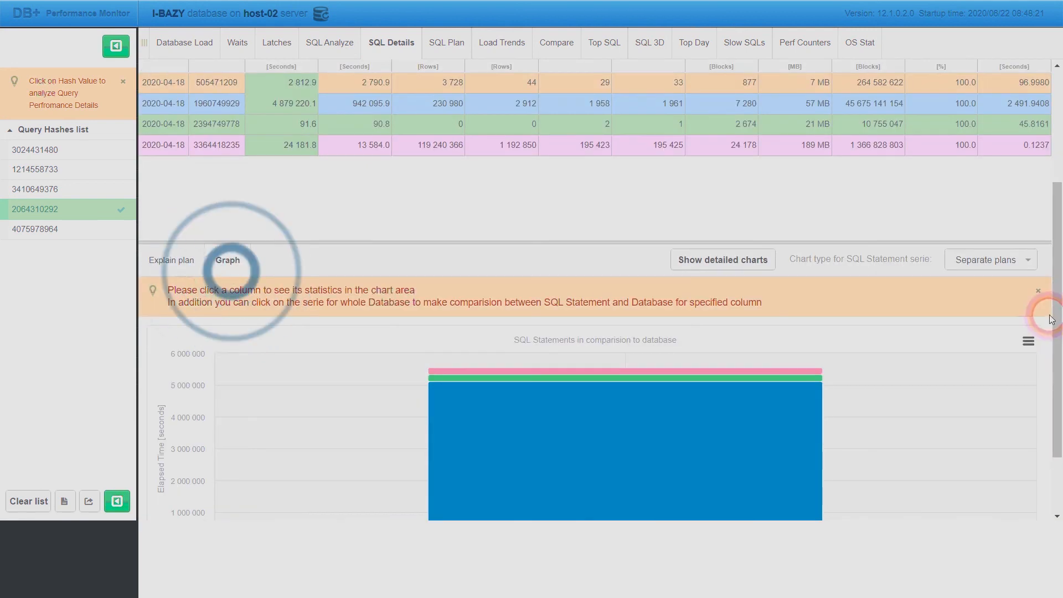
drag(1052, 320, 1051, 373)
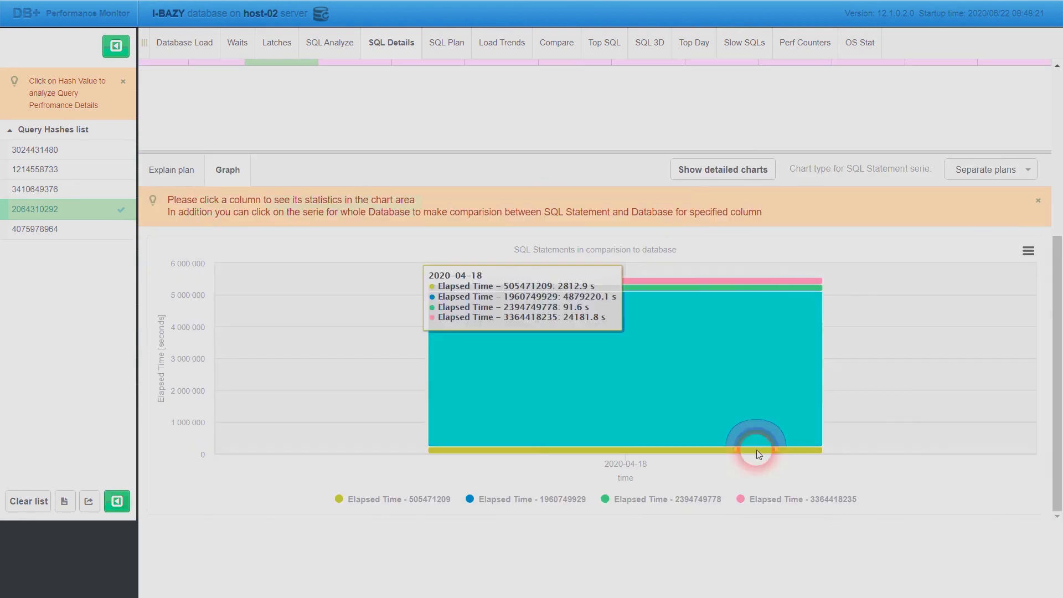
click(651, 413)
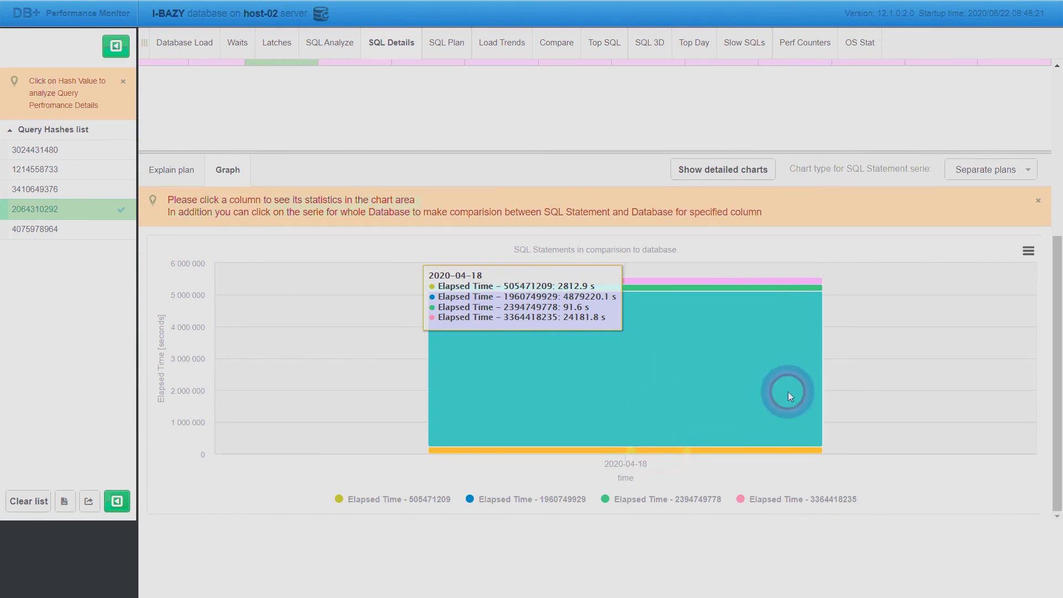
Extend the statement's statistics to the period 2020/04/01 to 2020/04/30 and refresh them.
drag(1055, 289, 1056, 124)
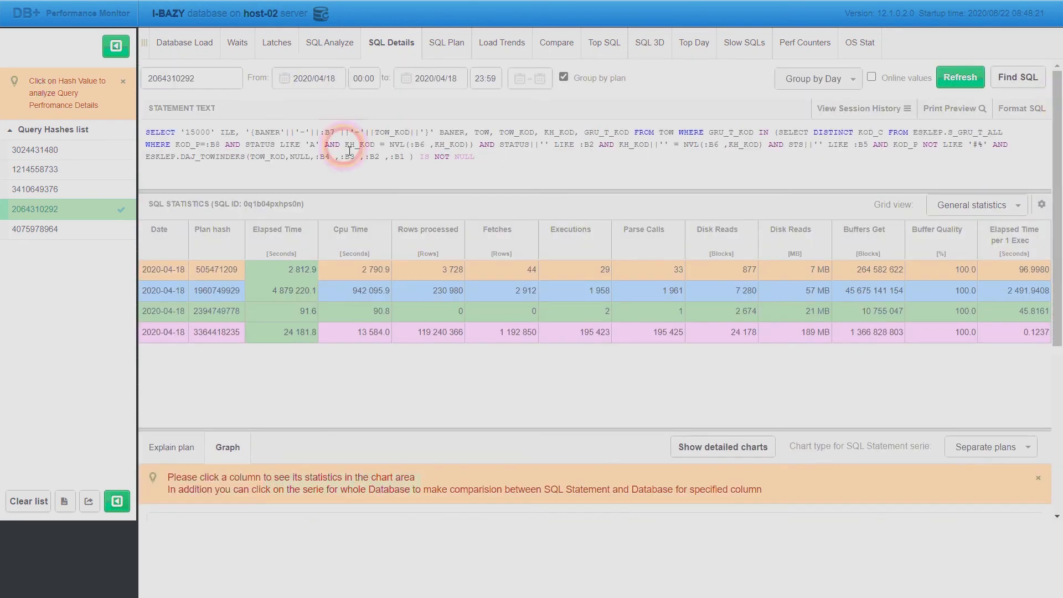
click(305, 79)
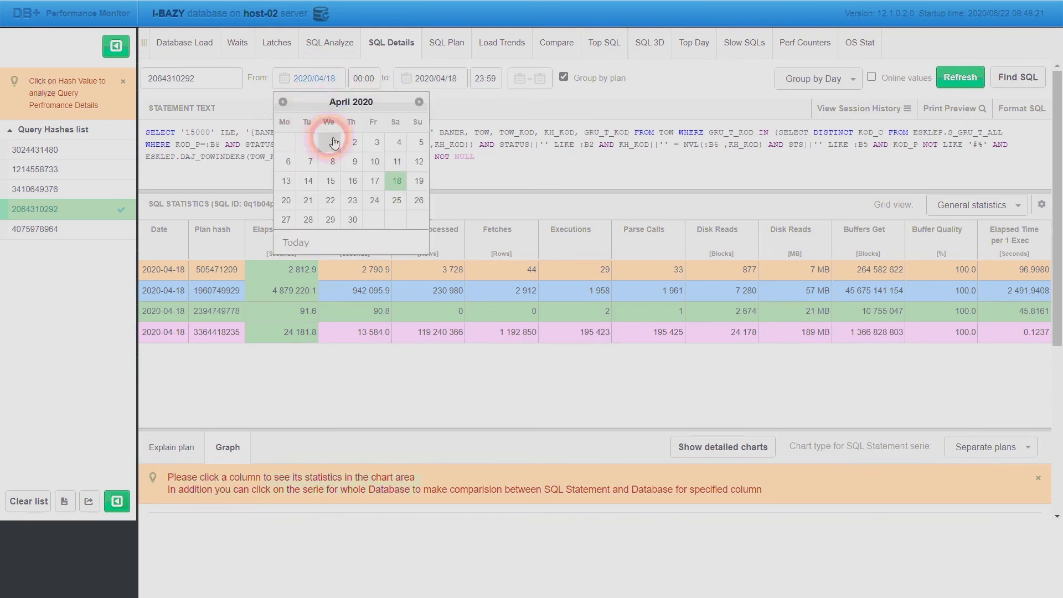
click(333, 143)
click(454, 81)
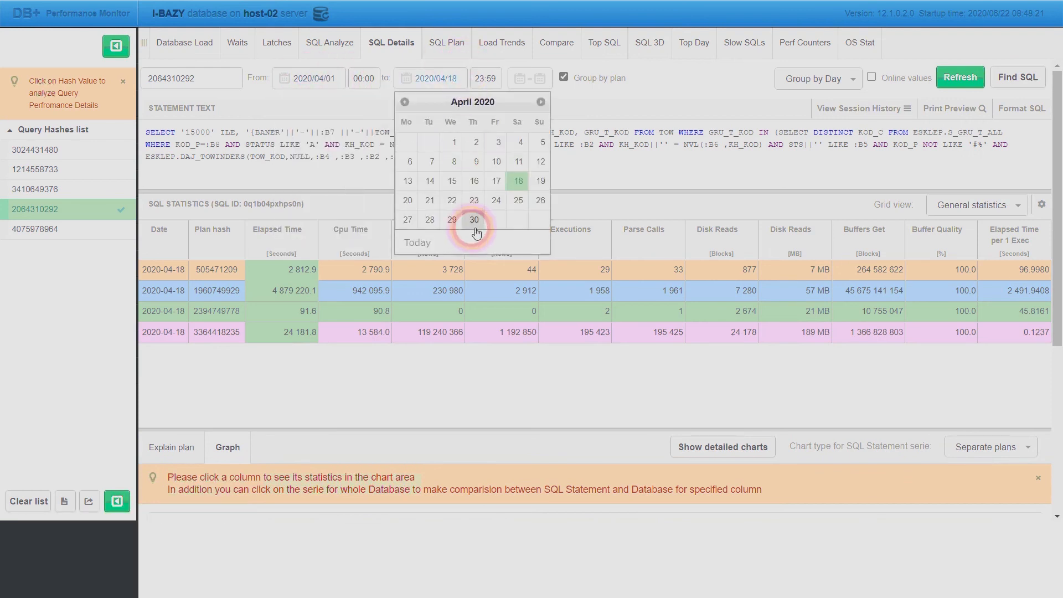
click(475, 221)
click(968, 79)
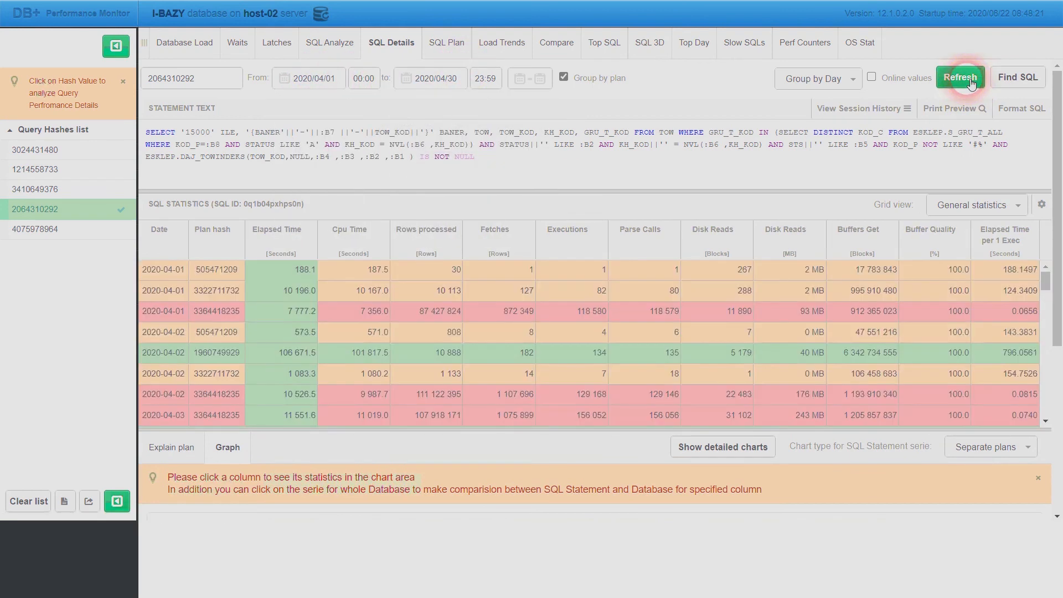
Examine the statement's April elapsed time graph by separate plans, focusing on the 2020-04-18 peak.
drag(1055, 107, 1054, 336)
click(808, 397)
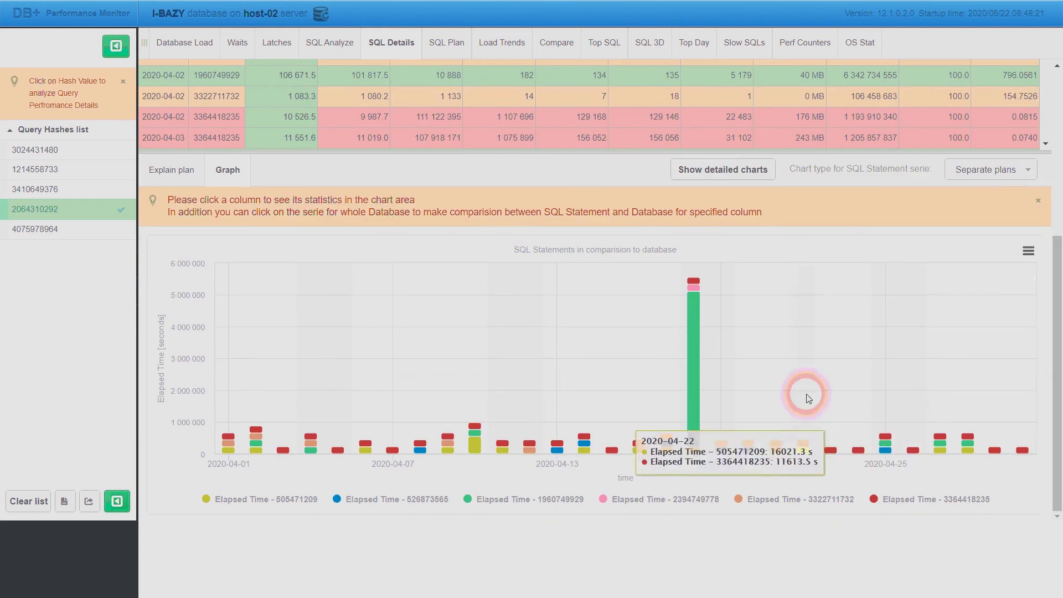
click(700, 299)
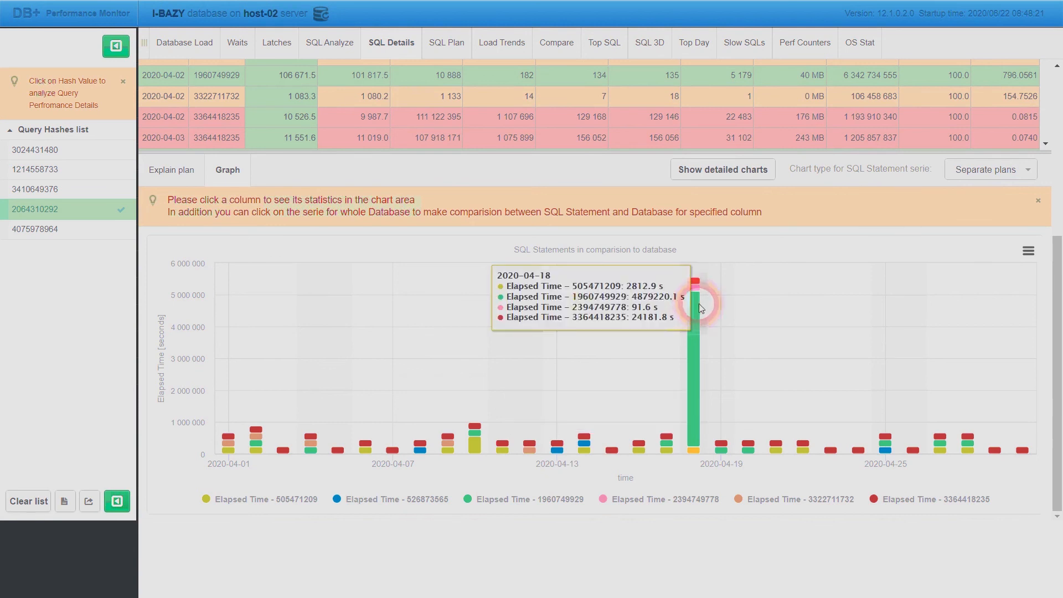
Switch the statement's elapsed time graph to a Line chart and add the database load series for comparison.
click(983, 170)
click(965, 194)
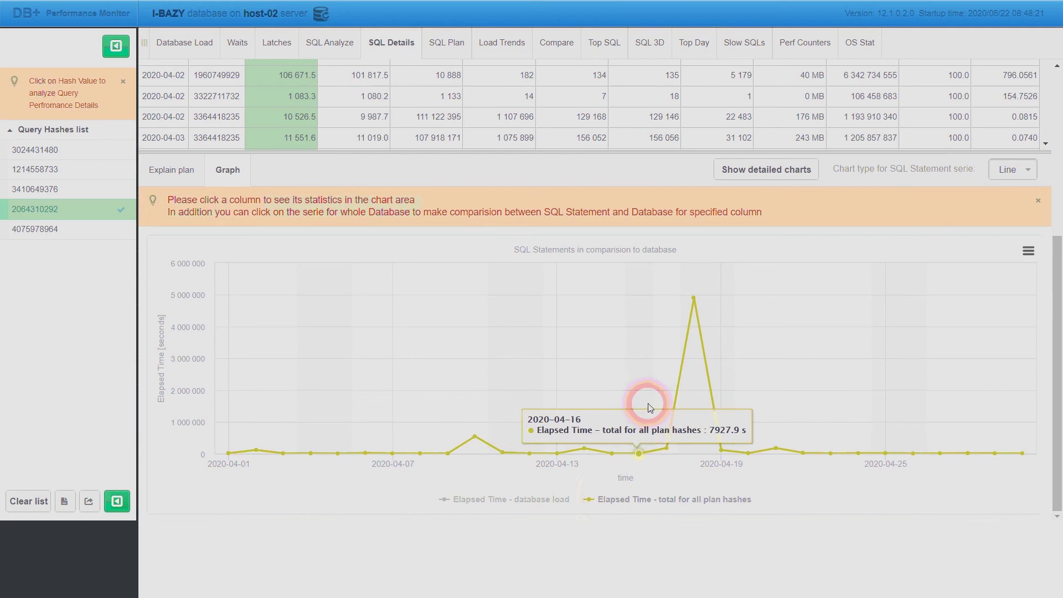
click(547, 503)
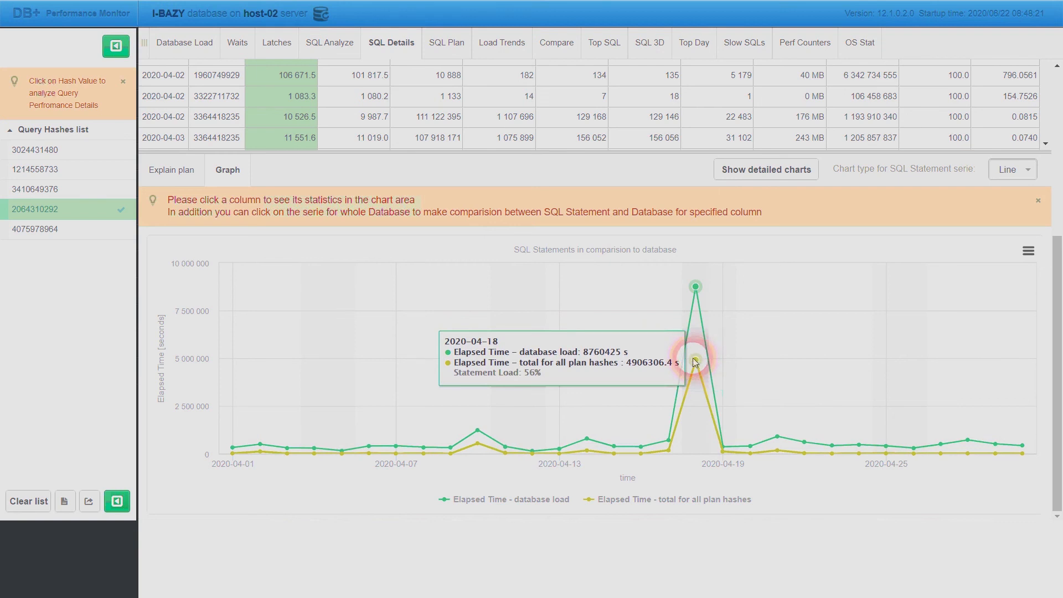
click(168, 170)
scroll(803, 287, up, 2)
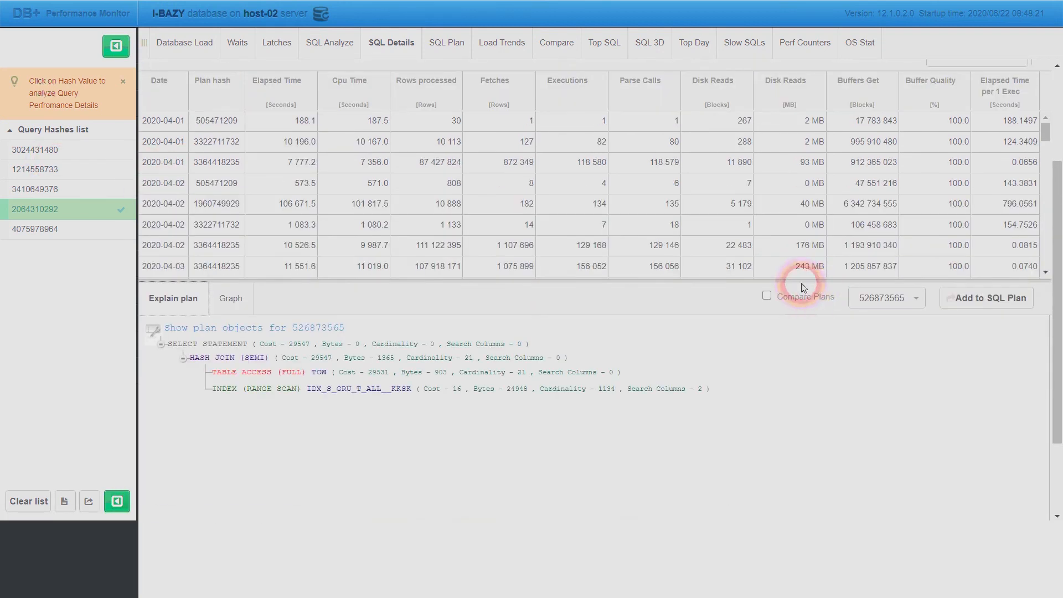
click(801, 296)
click(798, 300)
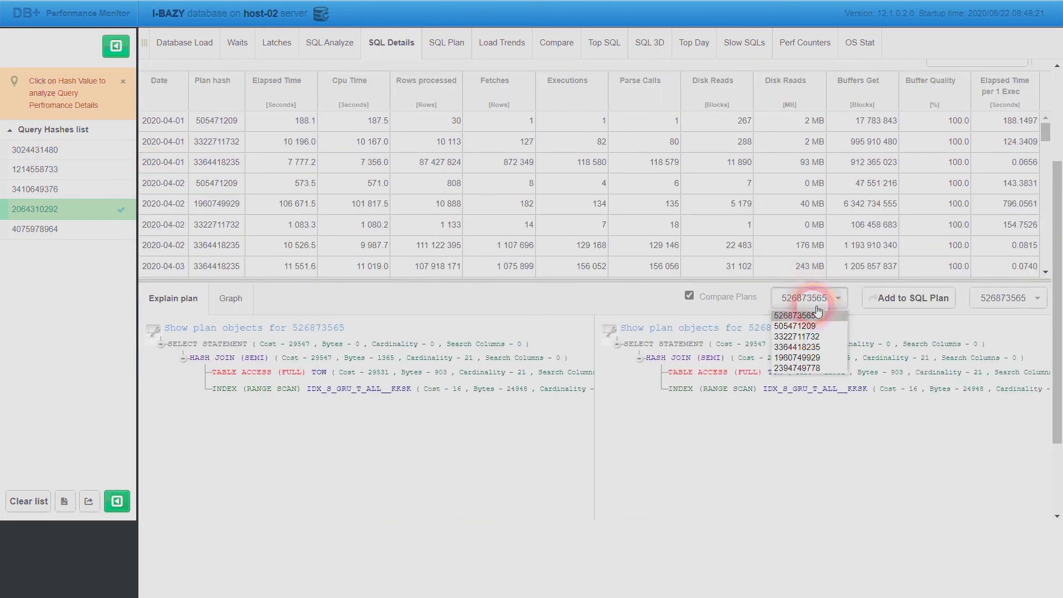
click(801, 346)
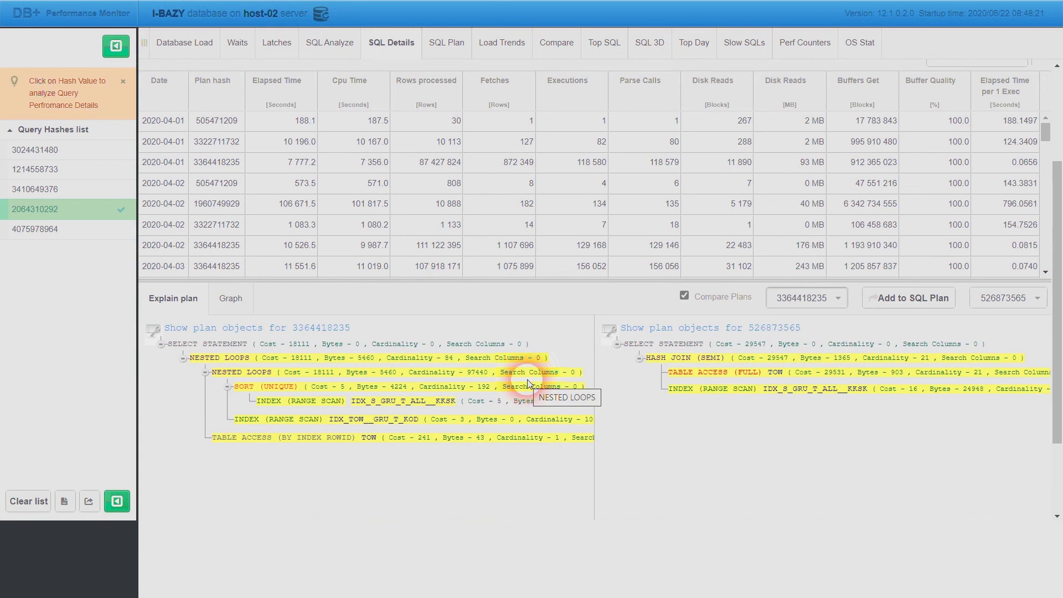
Look over the outlines in Plan Explorer, and display the change history of the sessions database parameter.
click(116, 46)
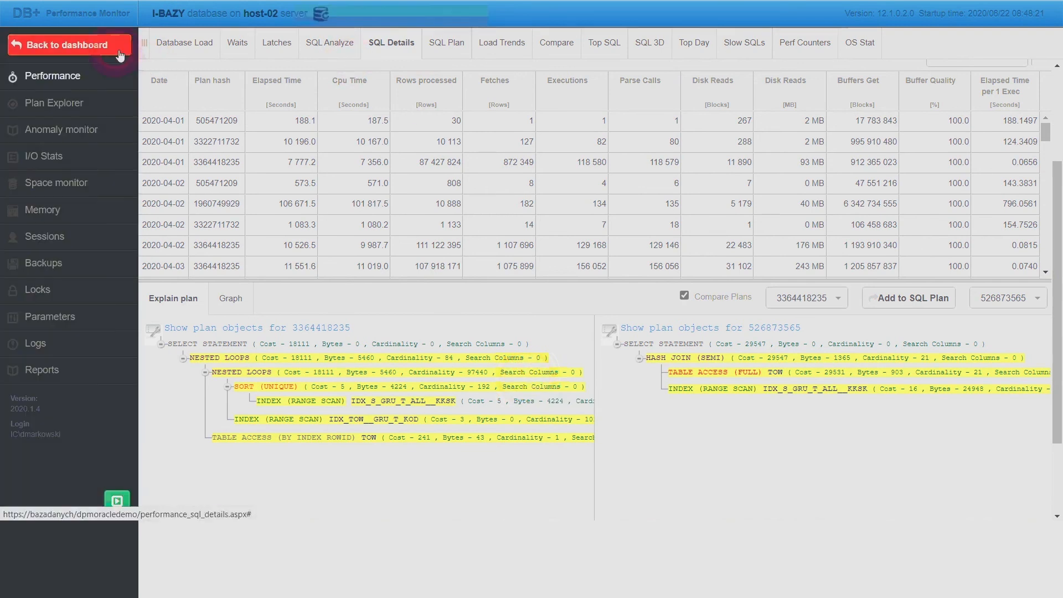
click(60, 108)
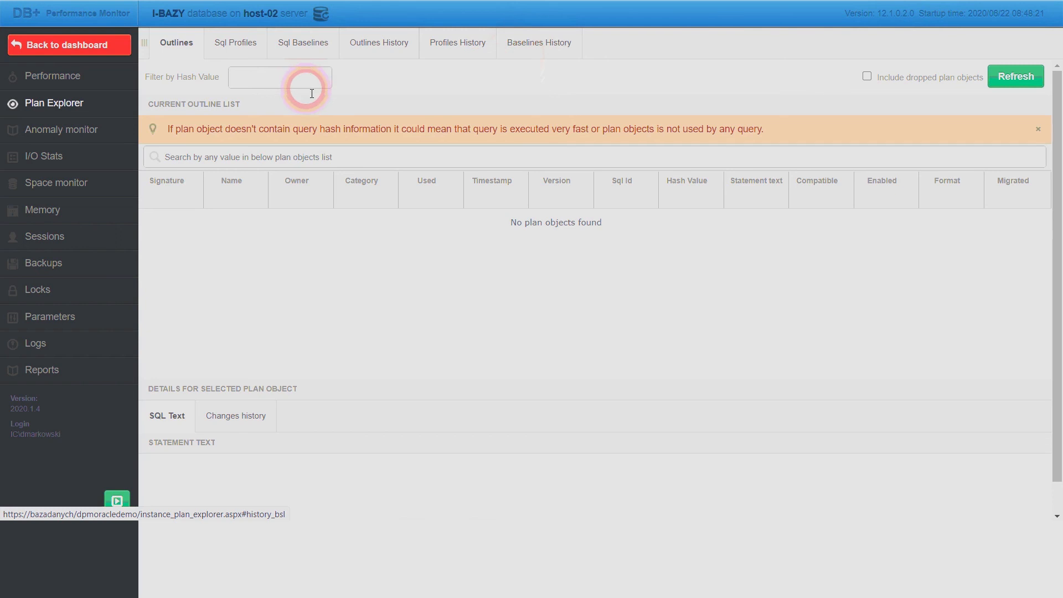
click(70, 327)
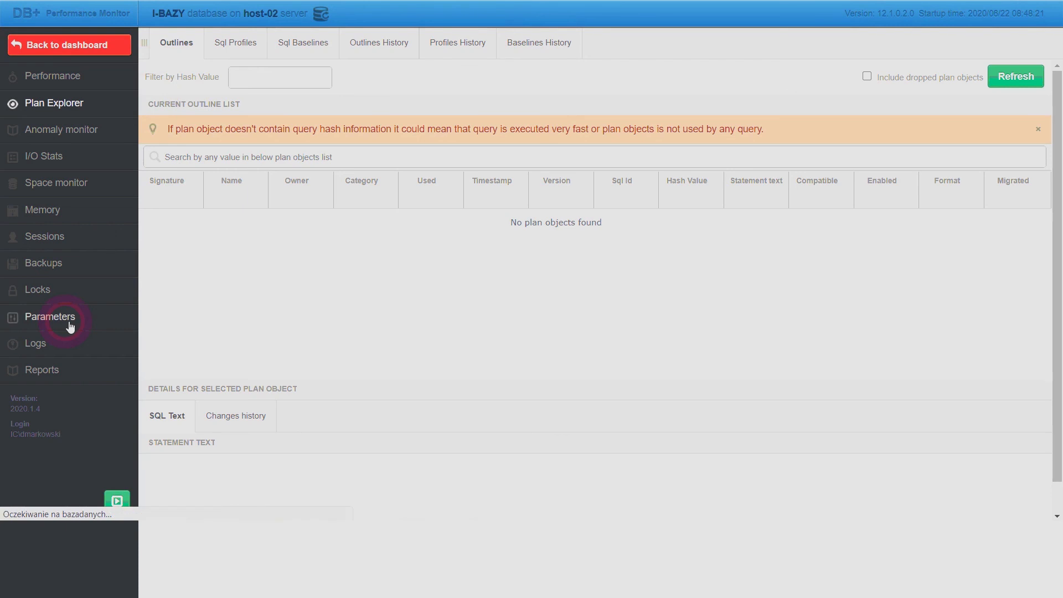
click(351, 202)
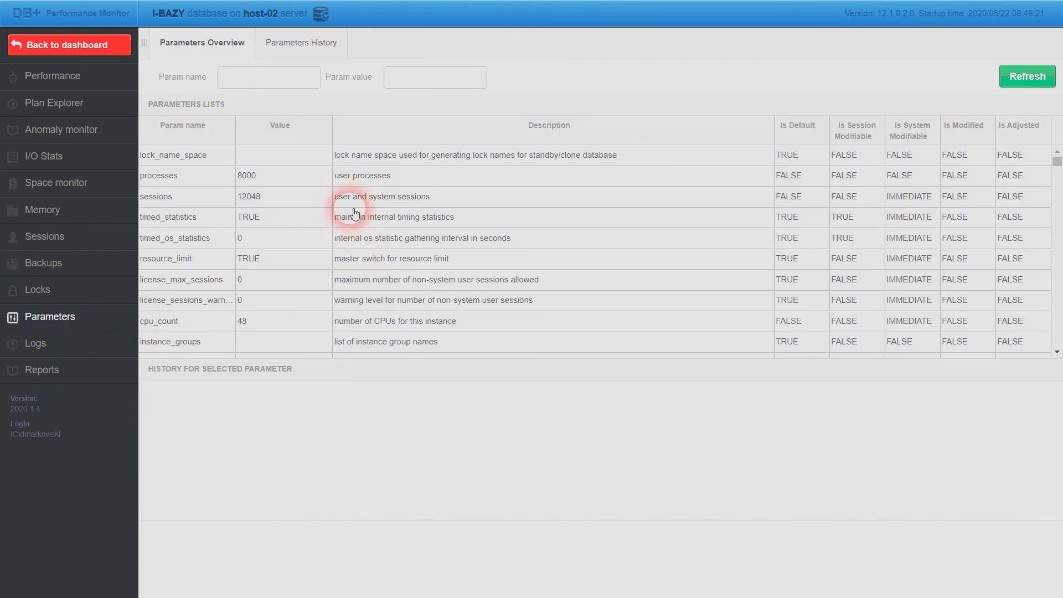
click(352, 204)
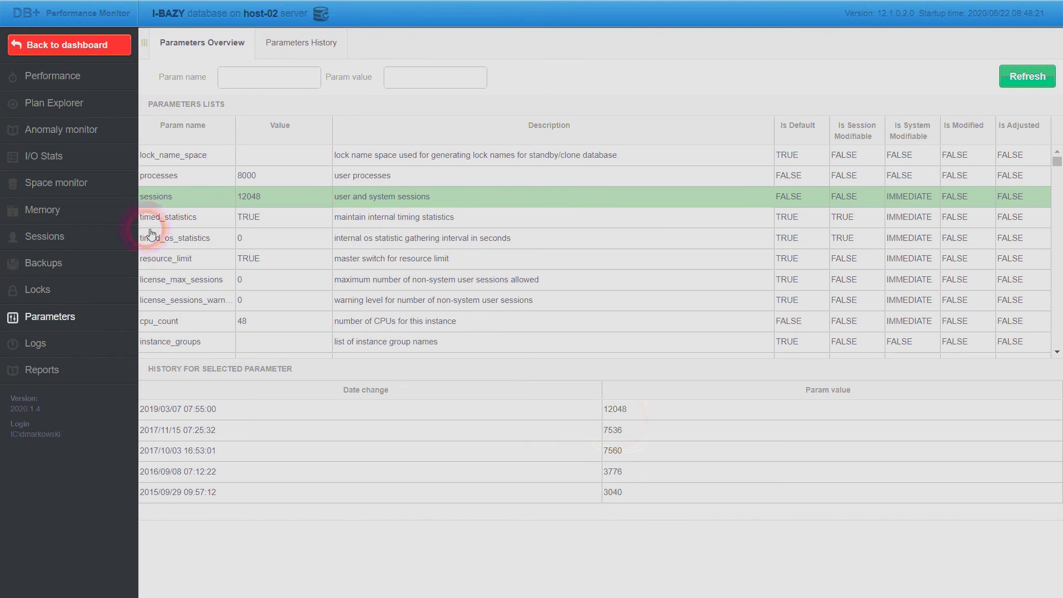
Open the current sessions view and change the working database to ERP on host-01.
click(54, 263)
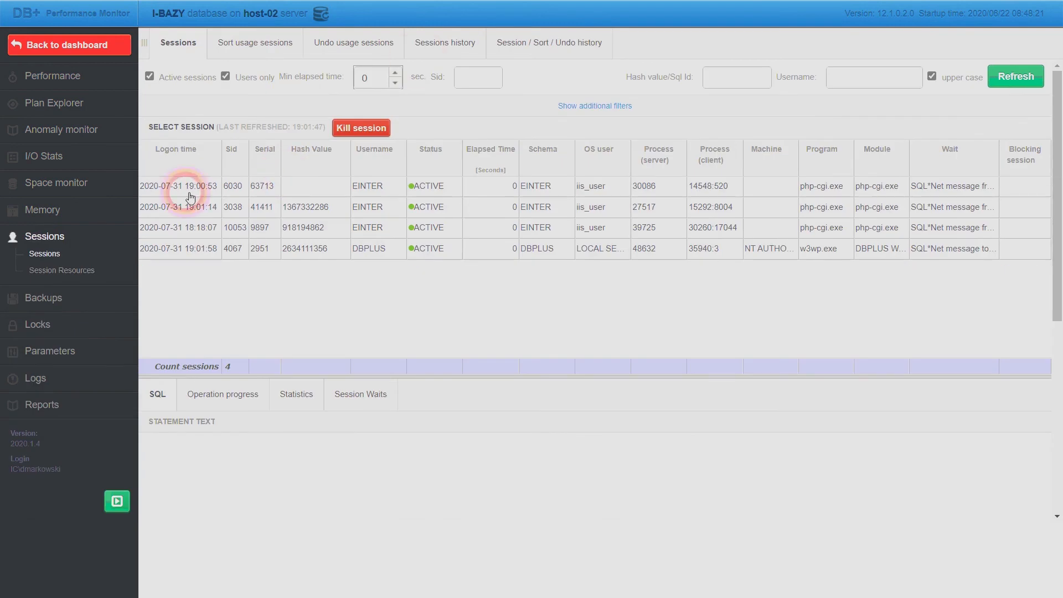
click(321, 13)
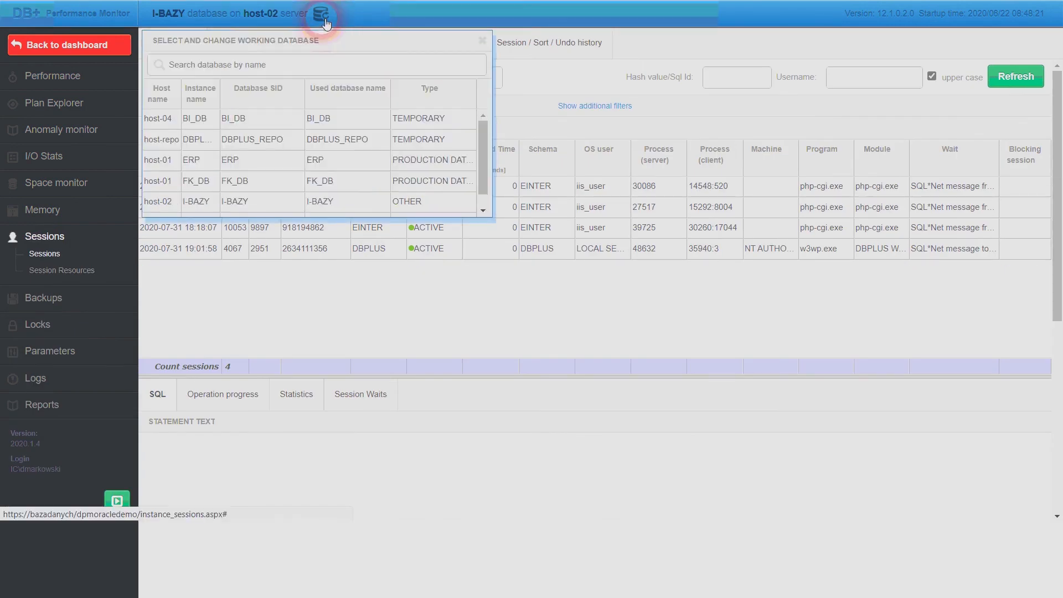
click(358, 120)
click(339, 160)
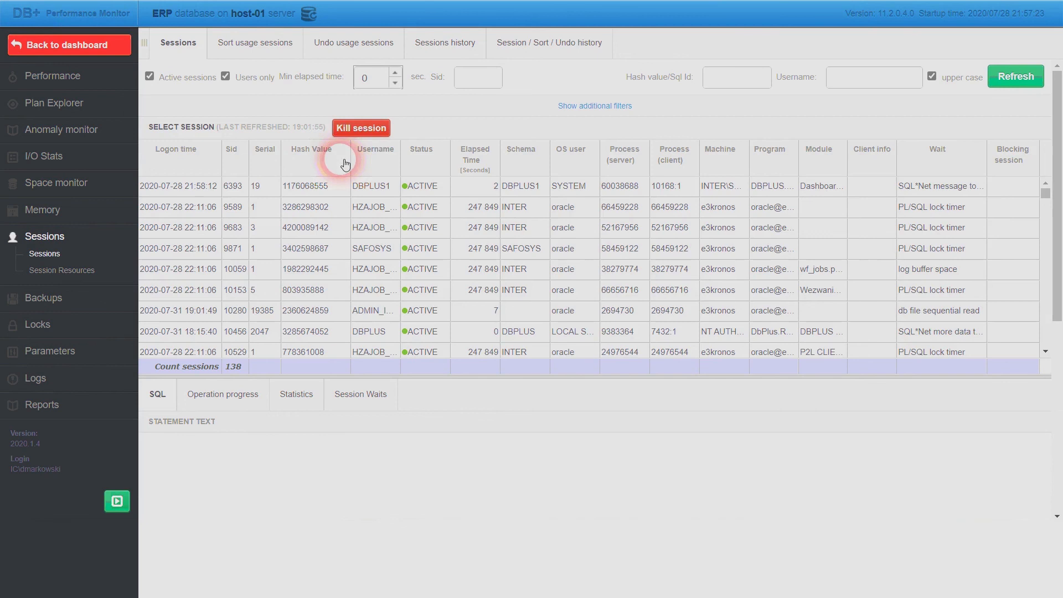
Display the Session / Sort / Undo history as a graph of undo usage sessions.
click(544, 44)
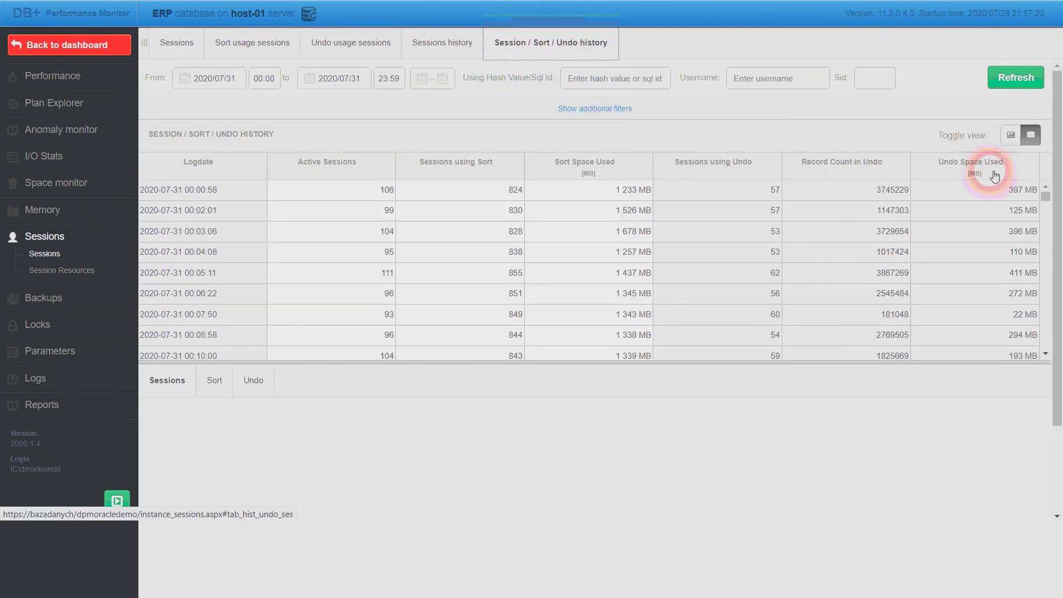
click(1010, 135)
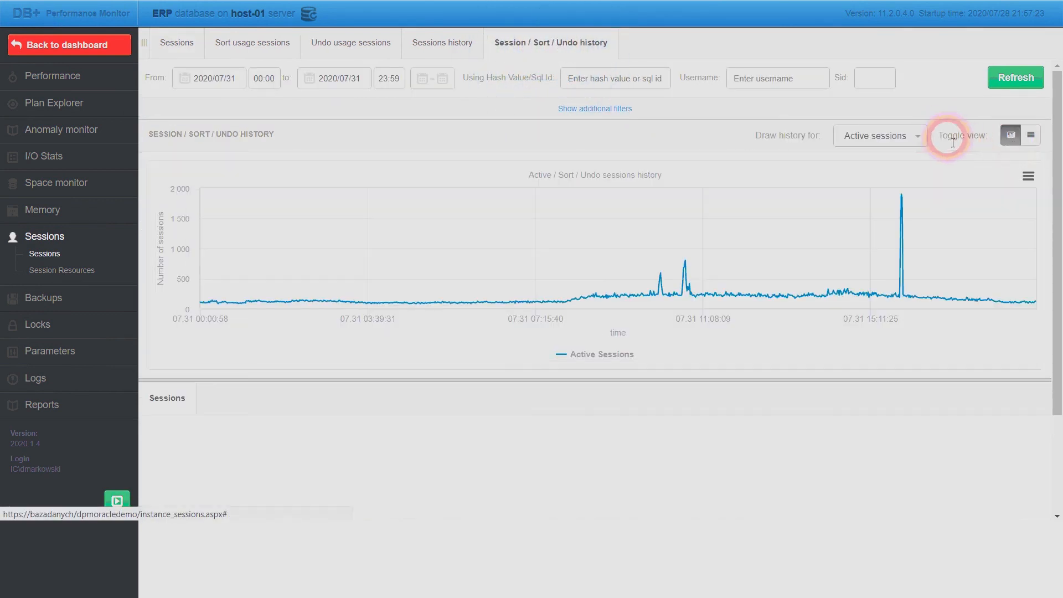
click(915, 136)
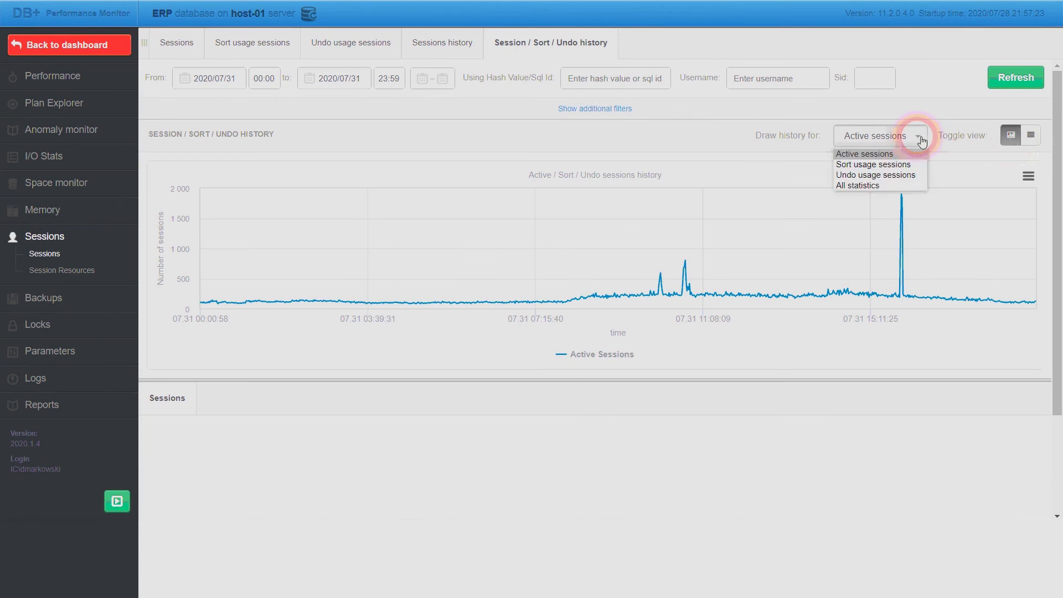
click(898, 176)
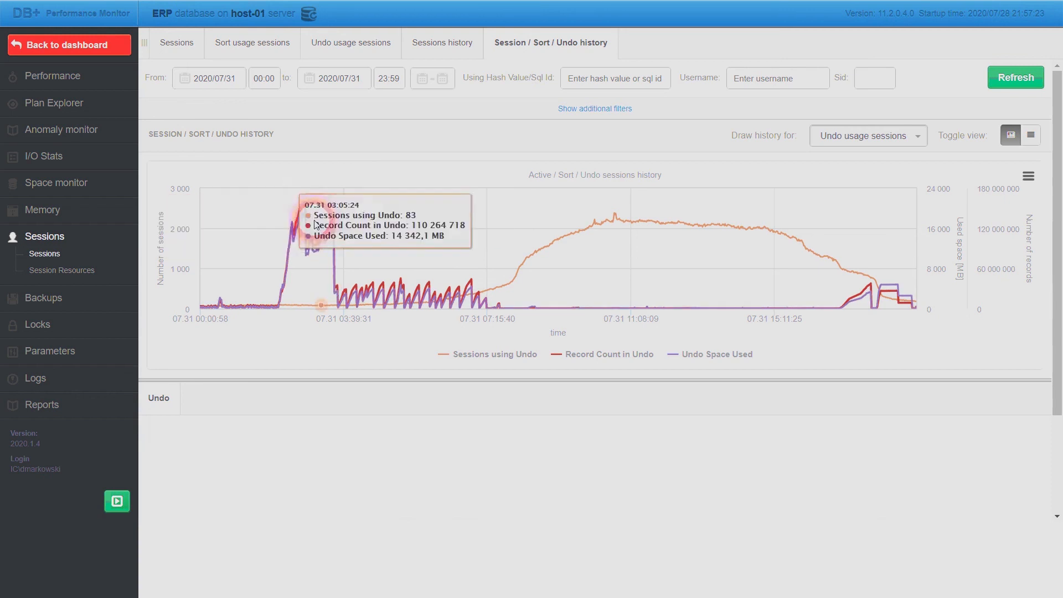
click(308, 208)
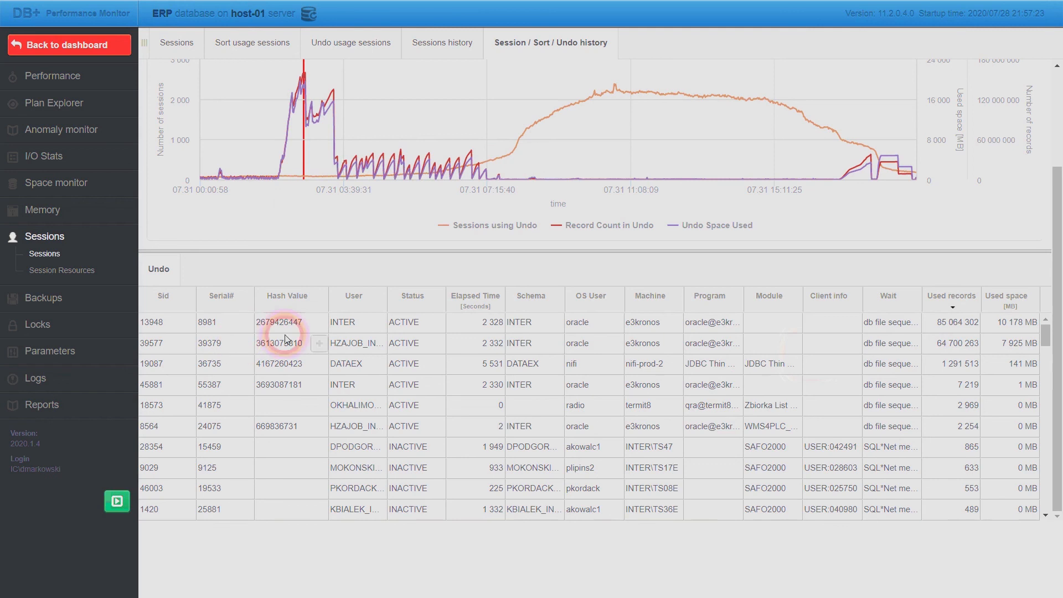
click(321, 322)
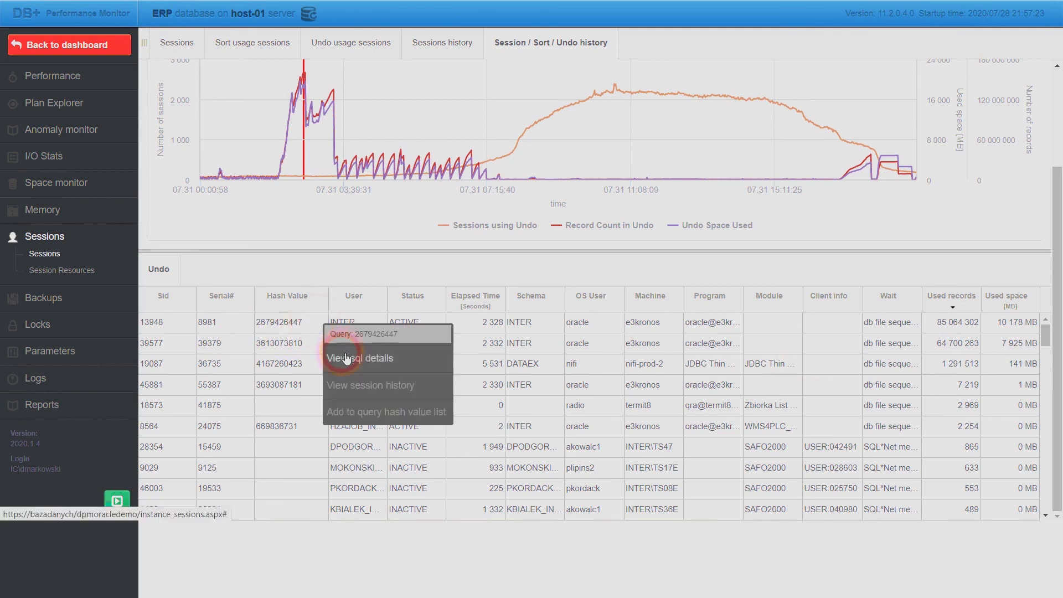
click(345, 357)
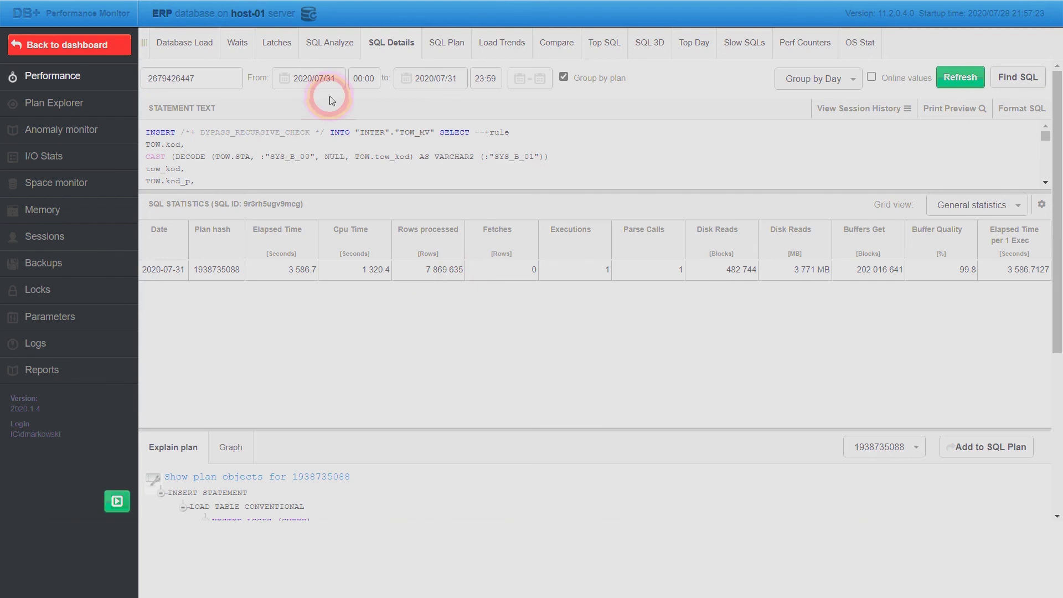
Set the start date of the query's statistics to 2020/07/01 and refresh them.
click(319, 80)
key(Right)
key(Right)
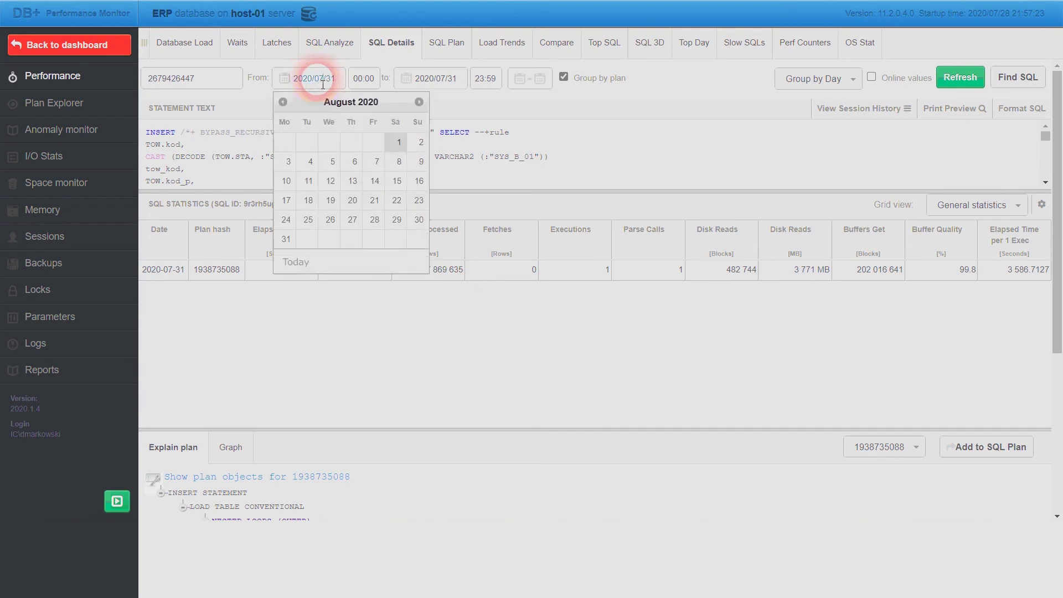
key(shift+Right)
key(shift+Right)
text(01)
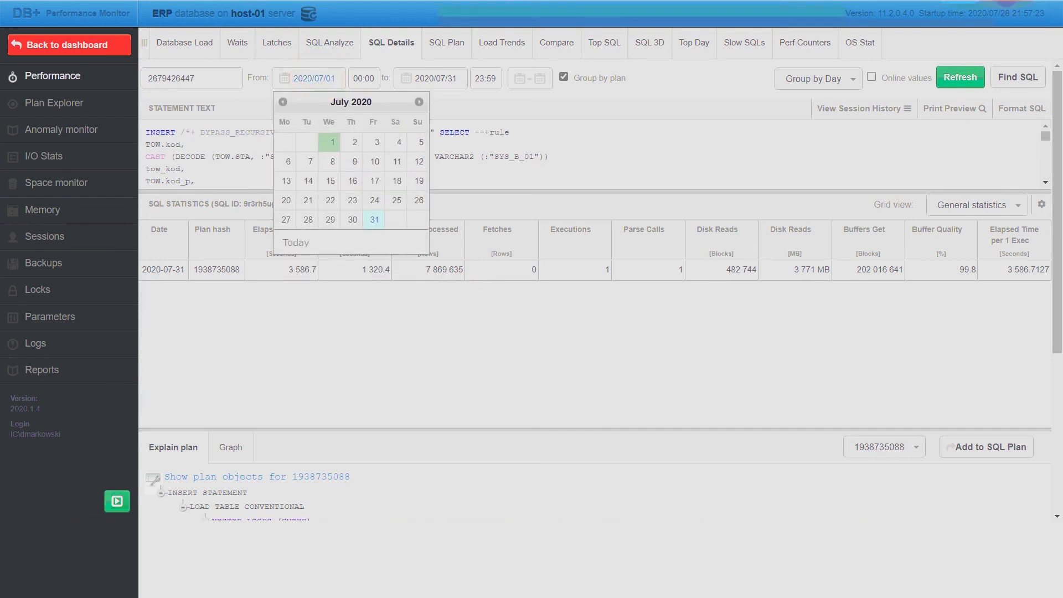
click(960, 77)
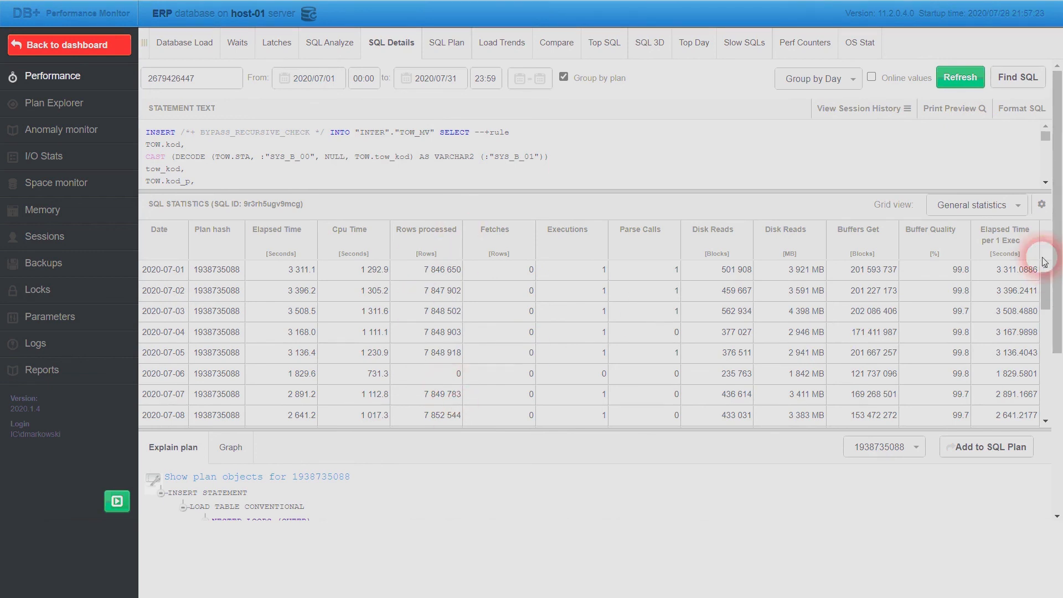
Open the I/O statistics of the ERP database and examine the reads graph and the input/output table.
click(119, 162)
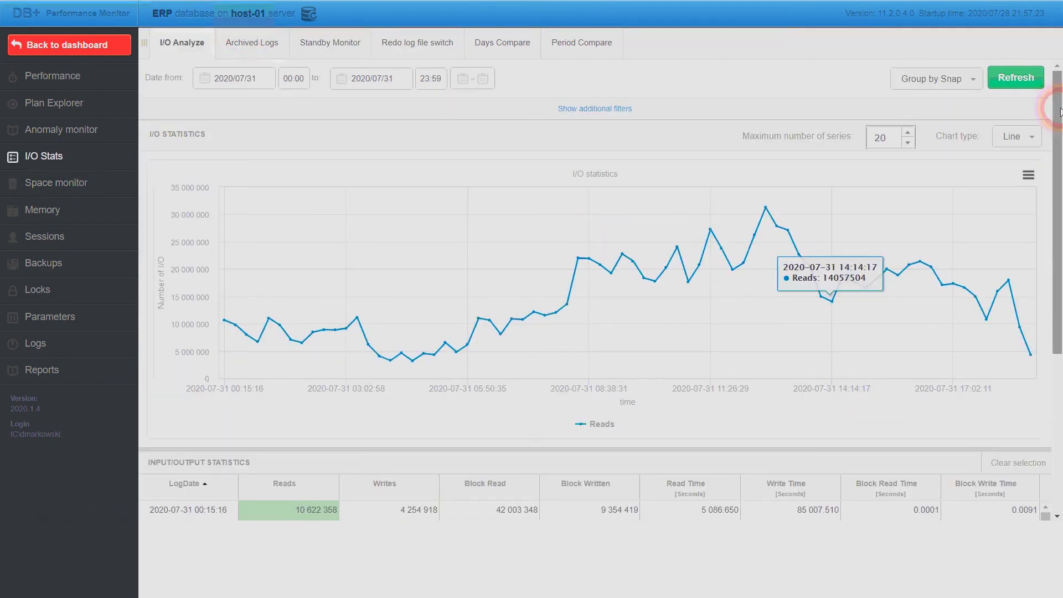
scroll(504, 358, down, 2)
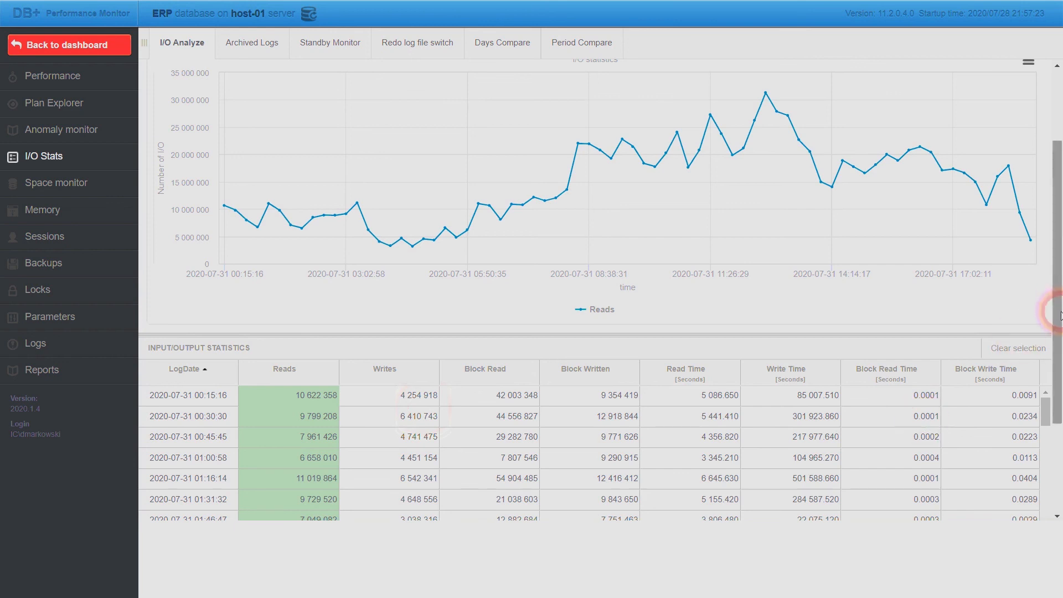
drag(1055, 327, 1059, 227)
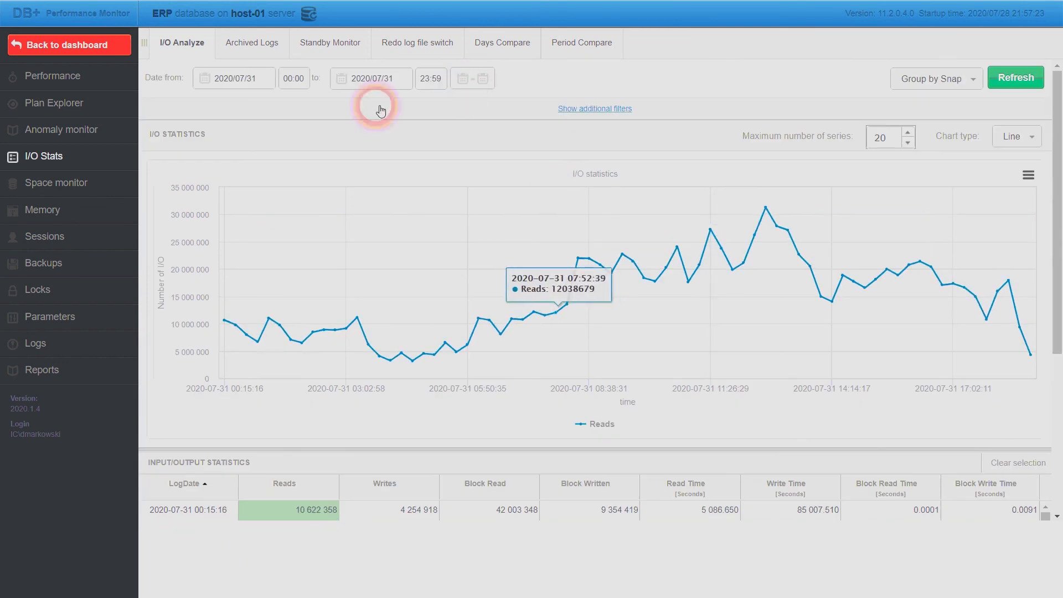
Show the archived logs statistics from 2020/07/20 to 2020/07/31 and refresh them.
click(253, 43)
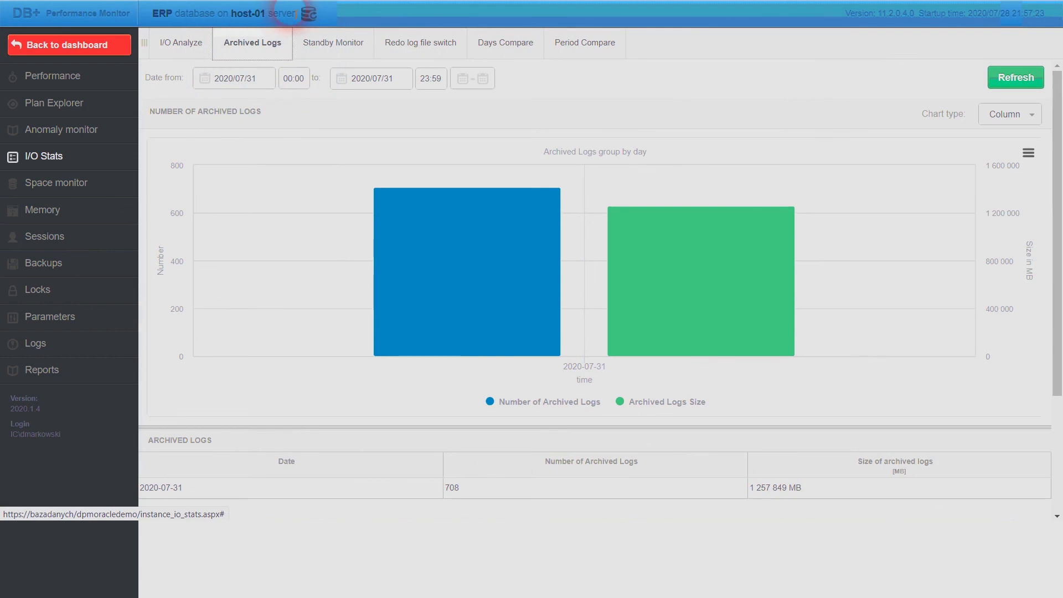
click(259, 76)
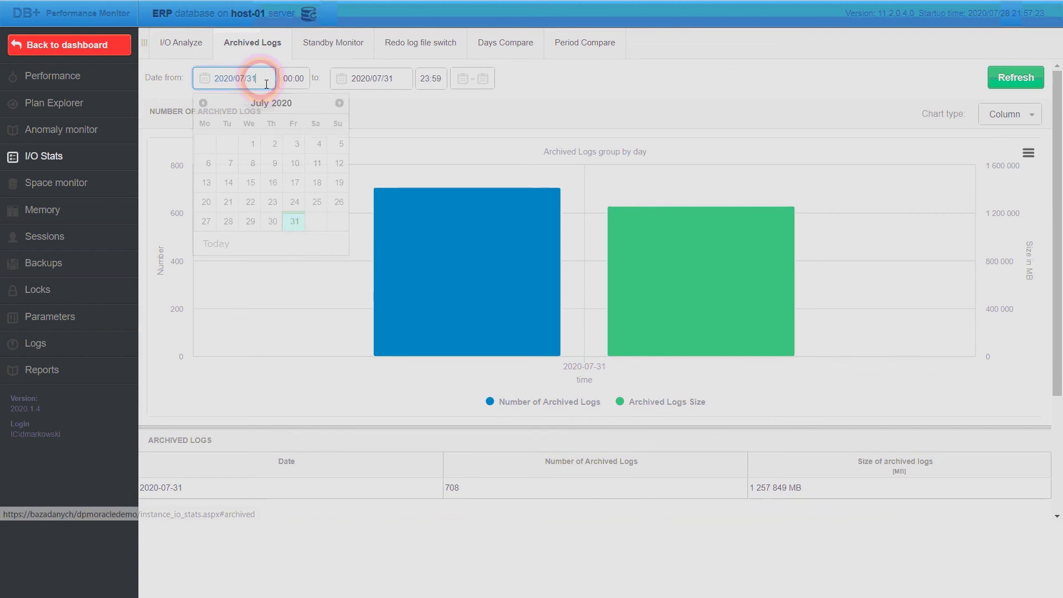
click(208, 203)
click(1029, 78)
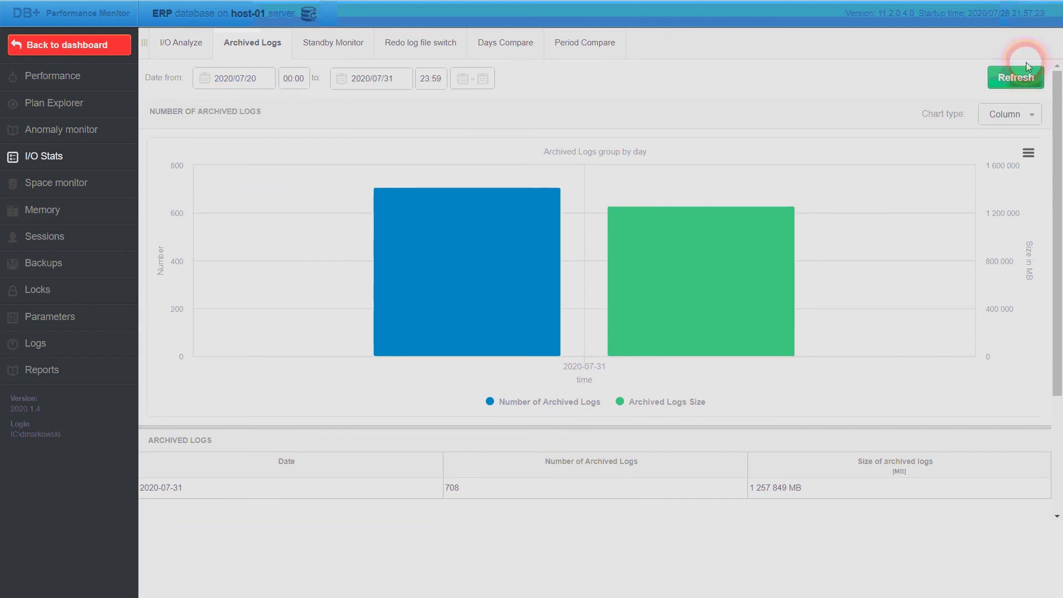
Break down the archived logs by hour for 2020-07-20, 2020-07-22 and 2020-07-23, and open the standby dashboard.
drag(1056, 104, 1057, 156)
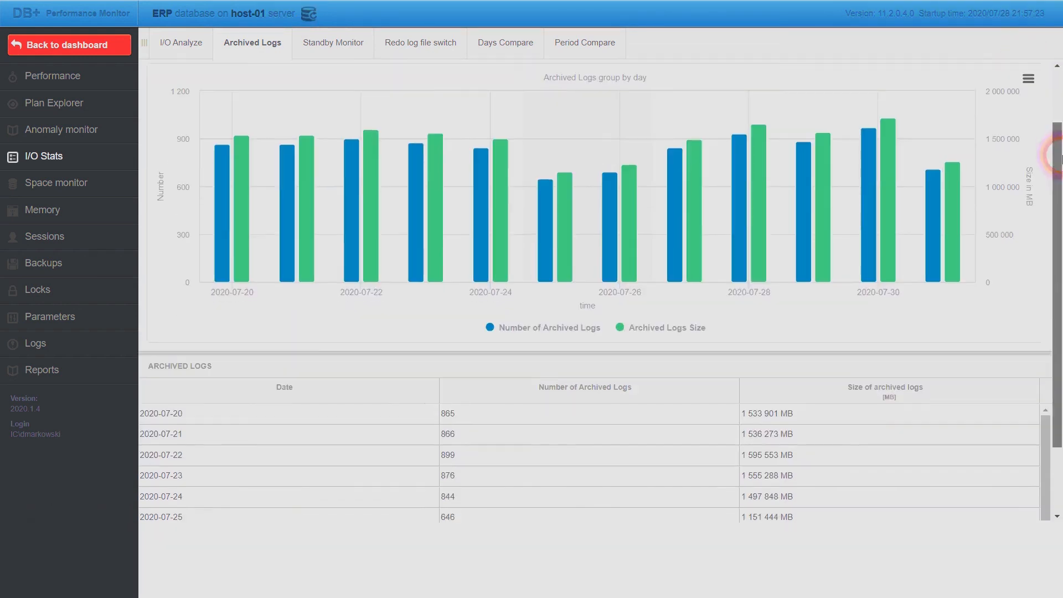
click(384, 416)
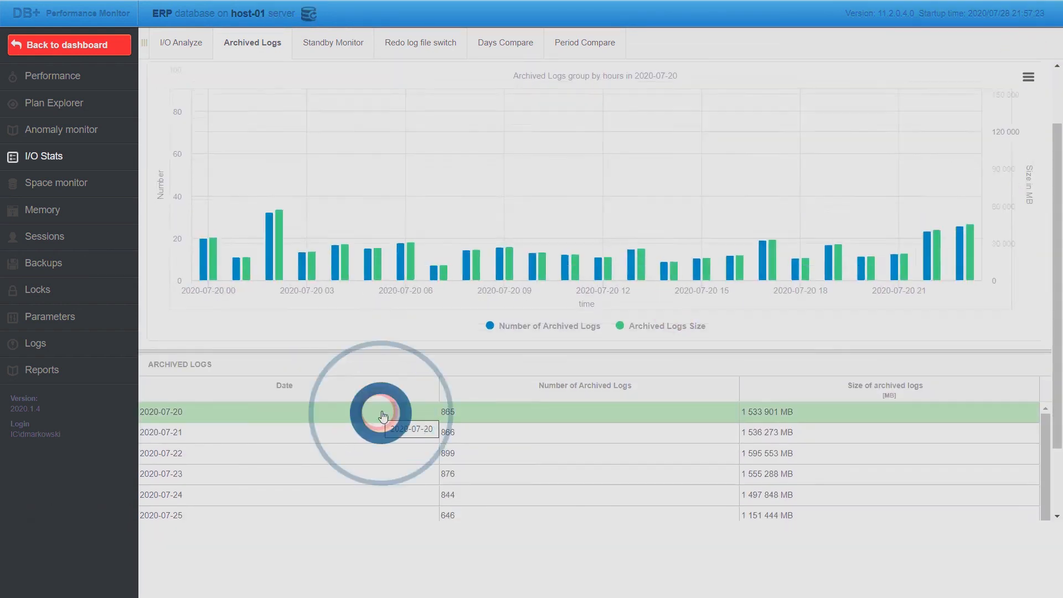
click(379, 454)
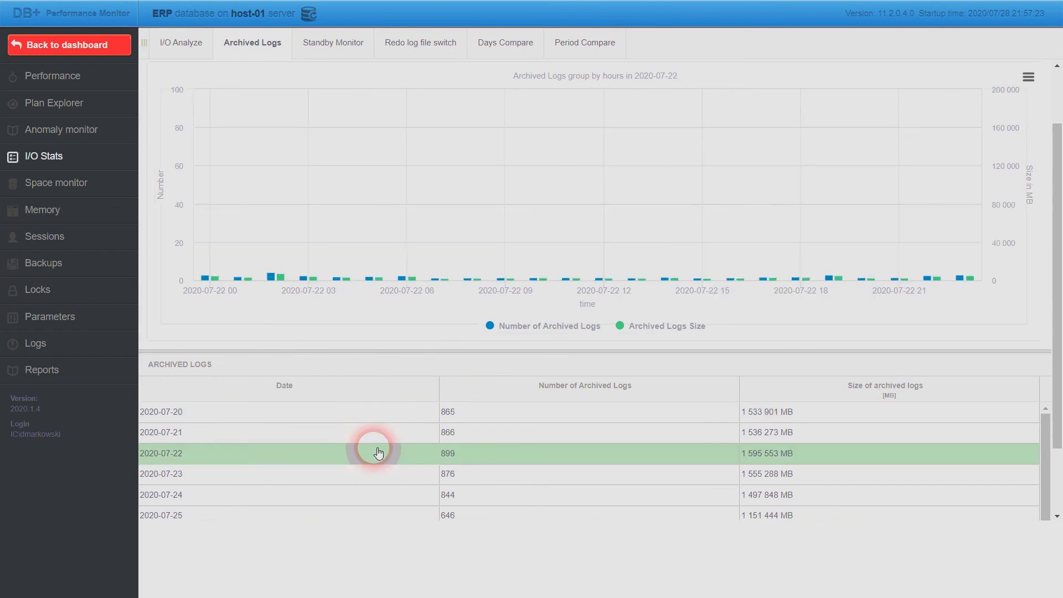
click(373, 473)
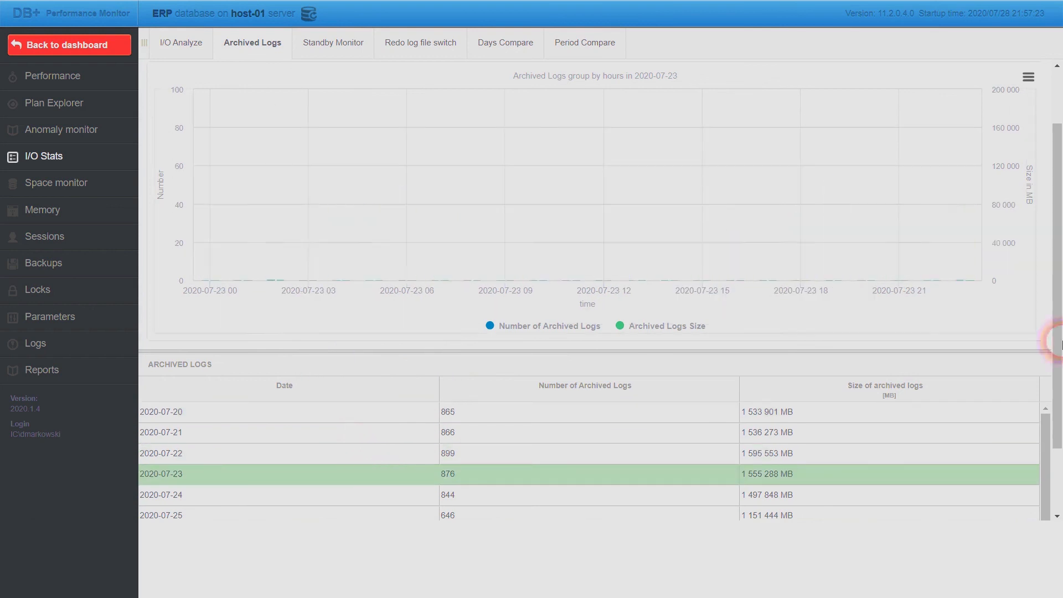
drag(1054, 334, 1051, 451)
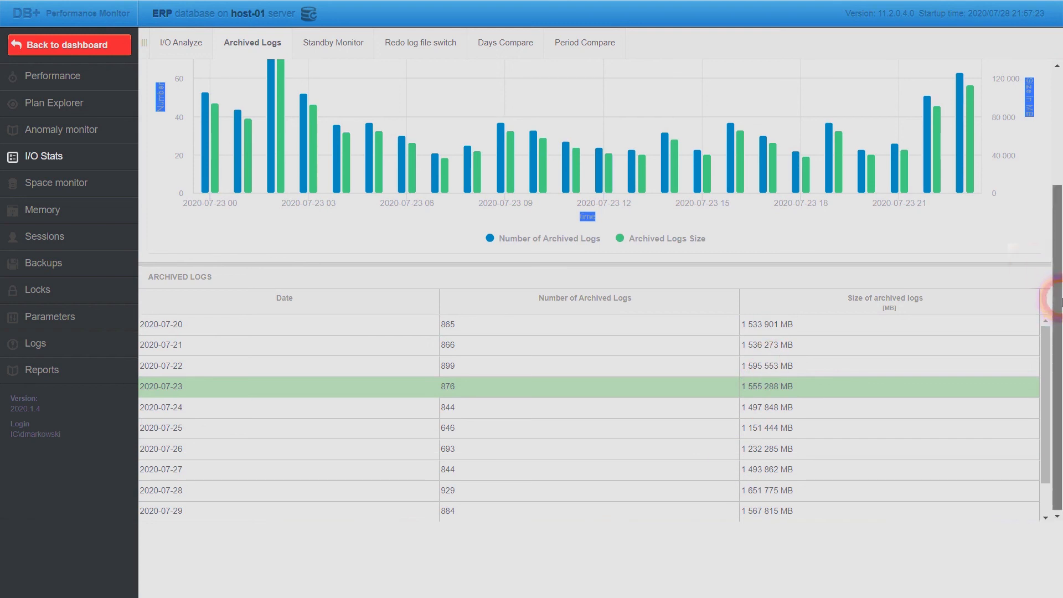
drag(1057, 300, 1060, 110)
click(682, 121)
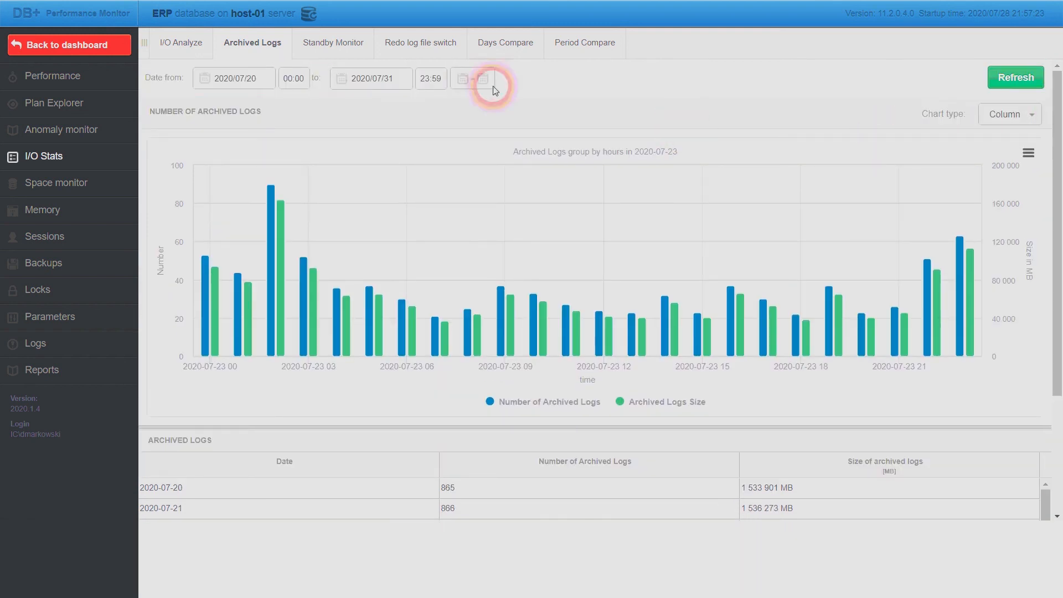
click(320, 39)
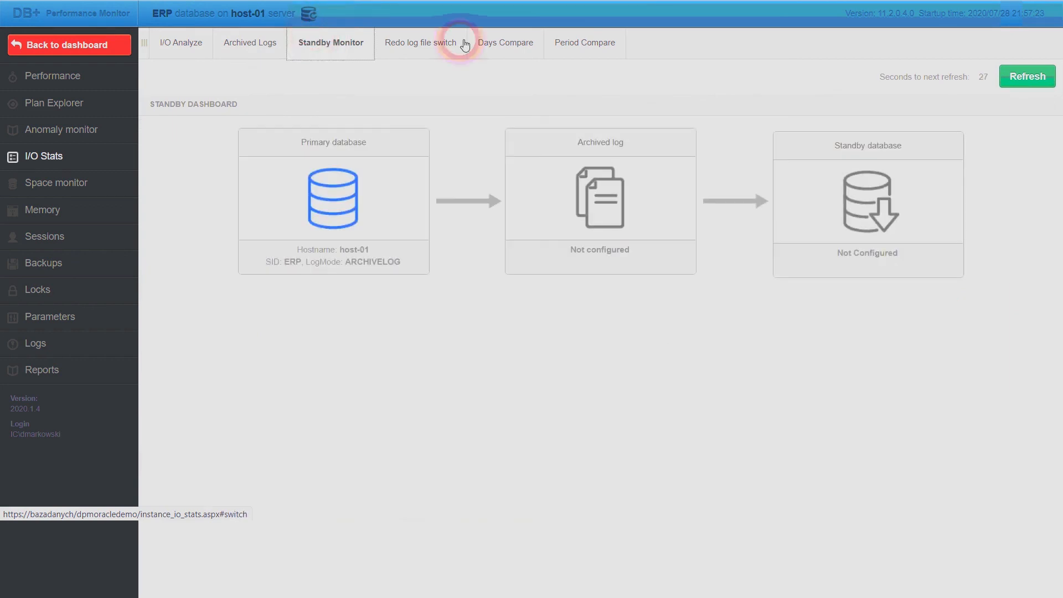
Open the I/O days comparison and add 2020/07/16 and 2020/07/27 to the report.
click(519, 52)
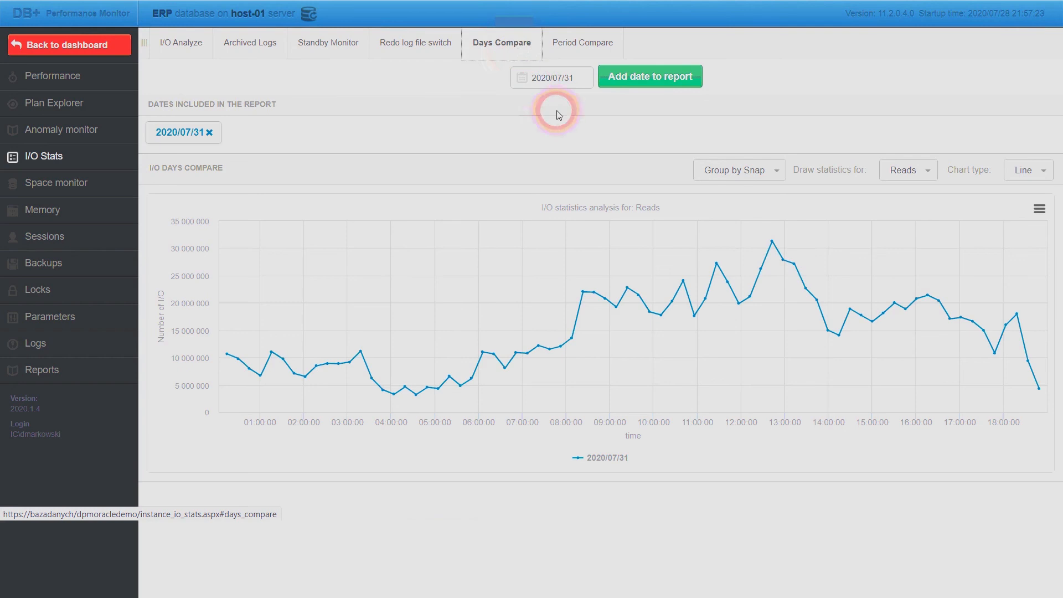
click(579, 82)
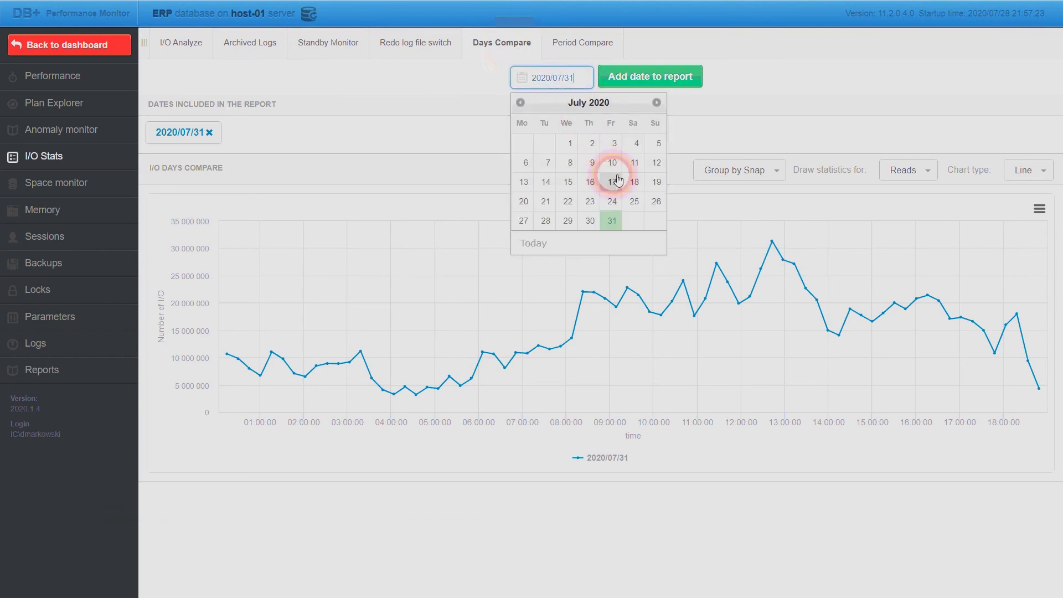
click(589, 182)
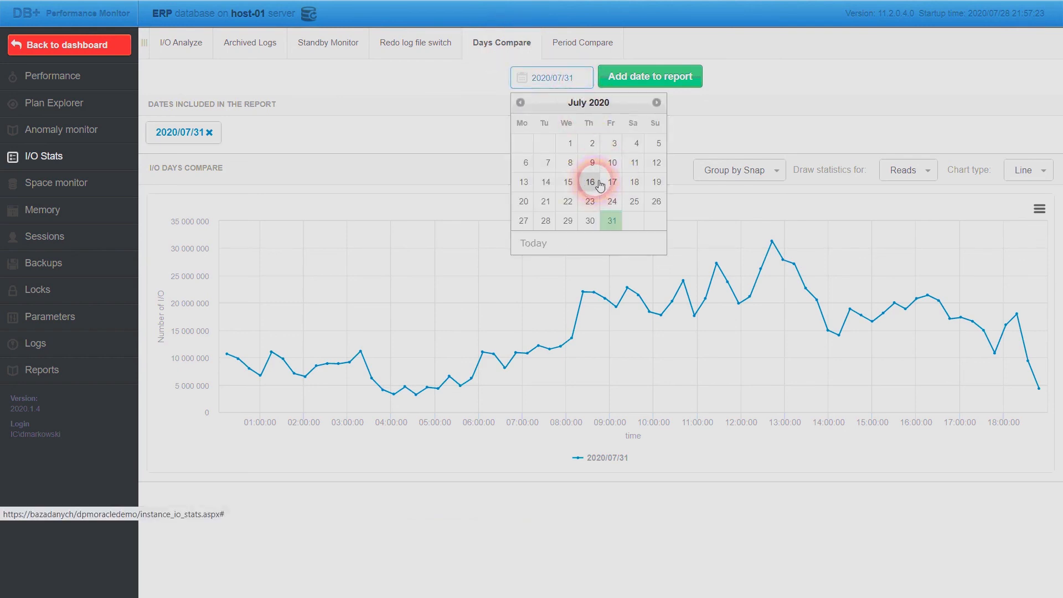
click(634, 93)
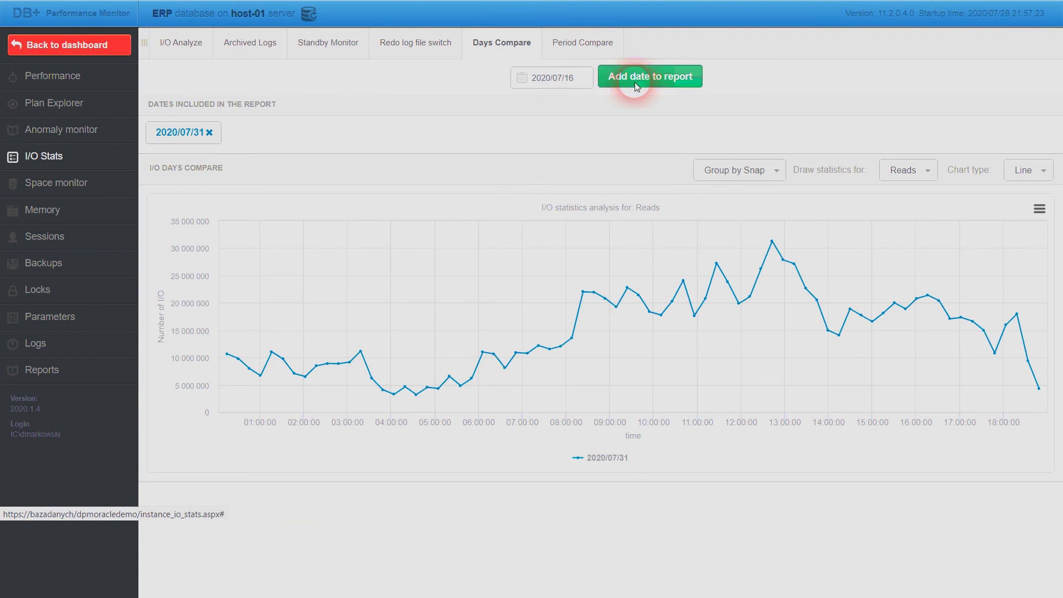
click(578, 80)
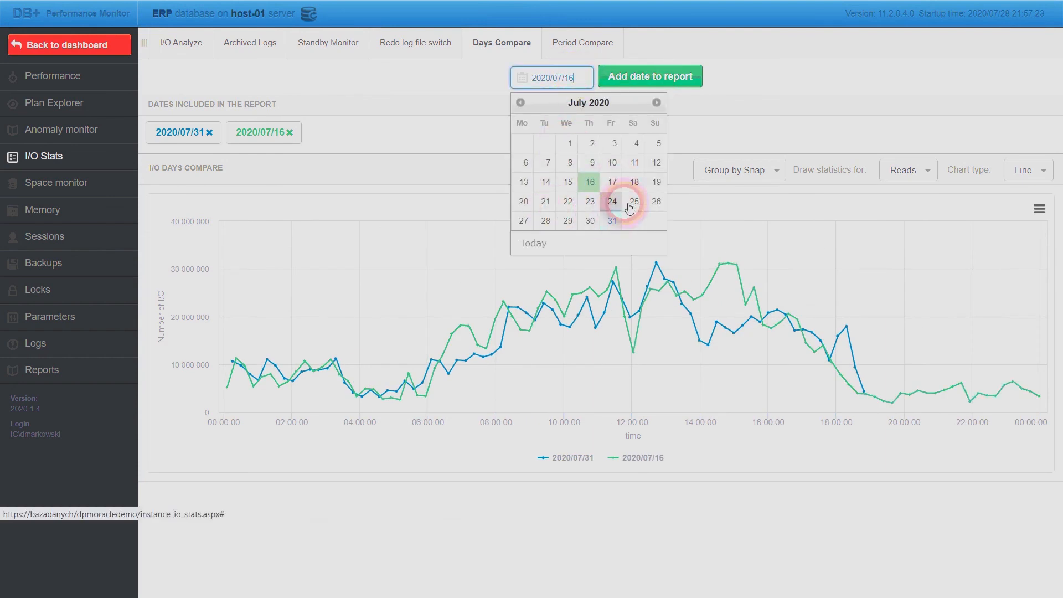
click(523, 221)
click(646, 73)
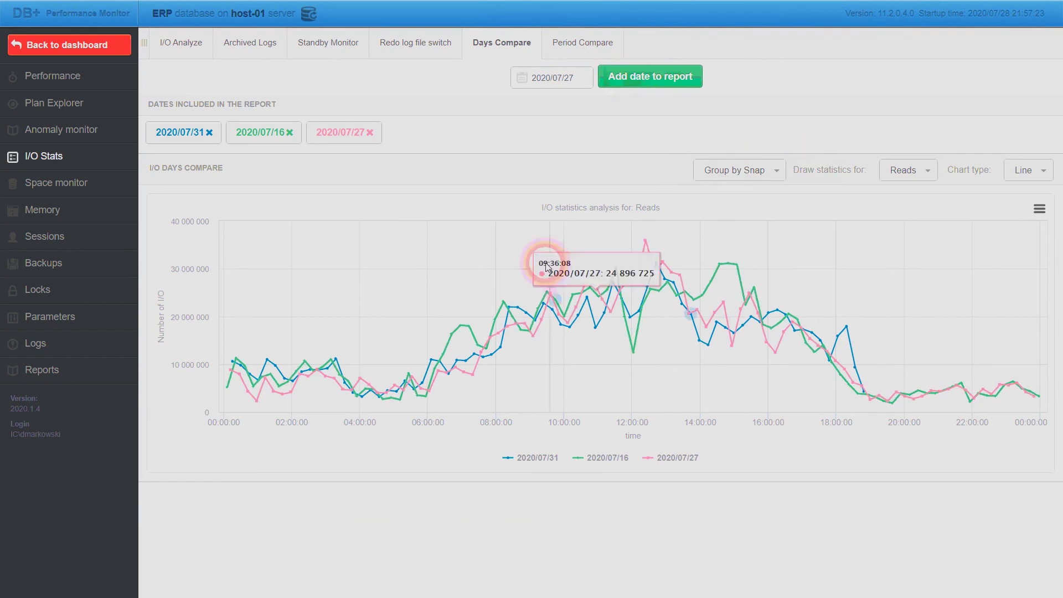
Examine the Block Read time (sec) statistics for the compared days and switch the graph back to Reads.
click(891, 168)
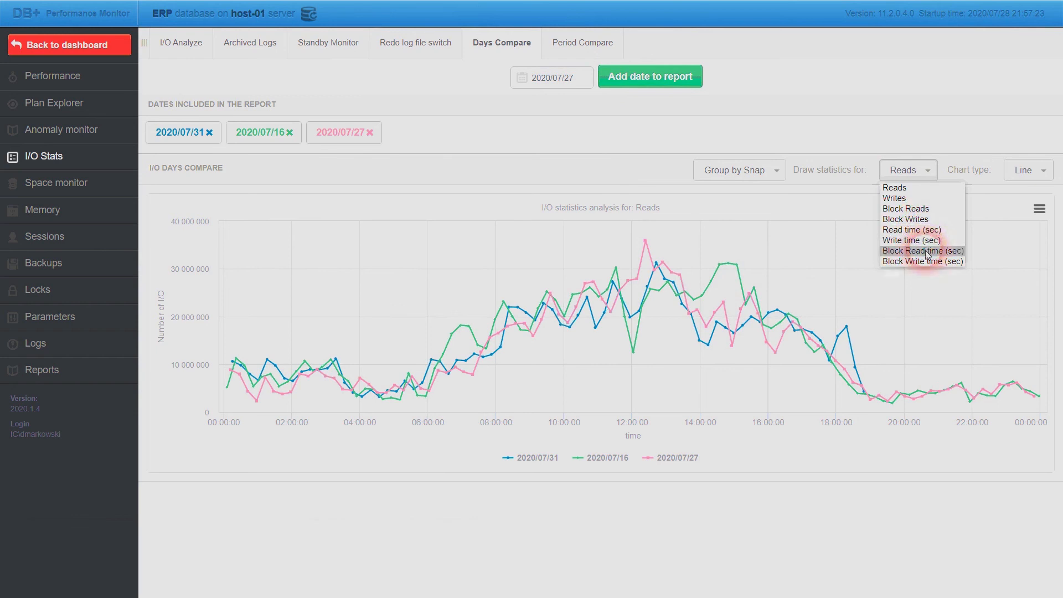
click(924, 250)
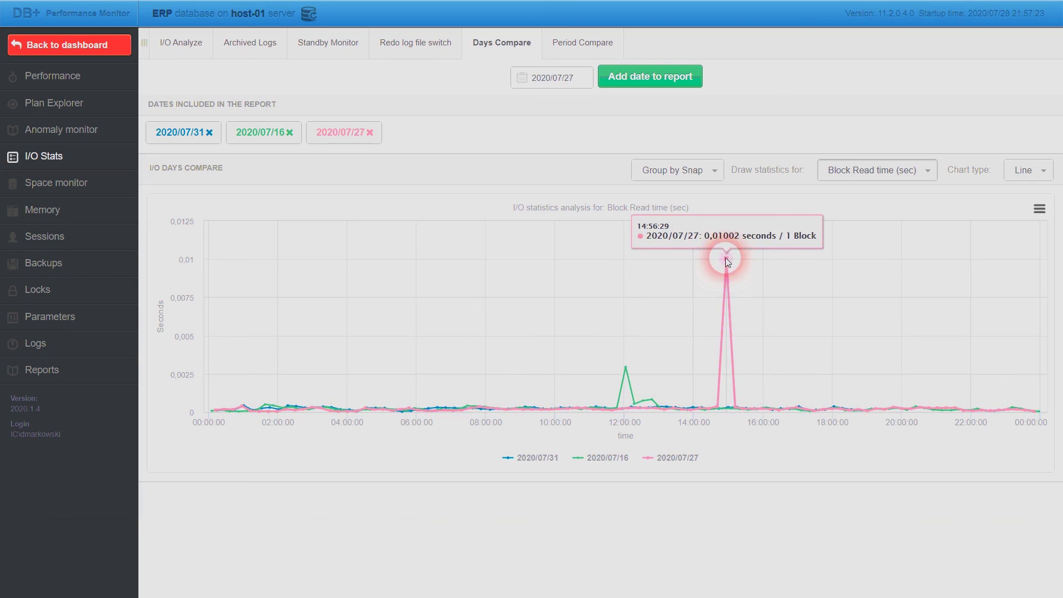
click(856, 191)
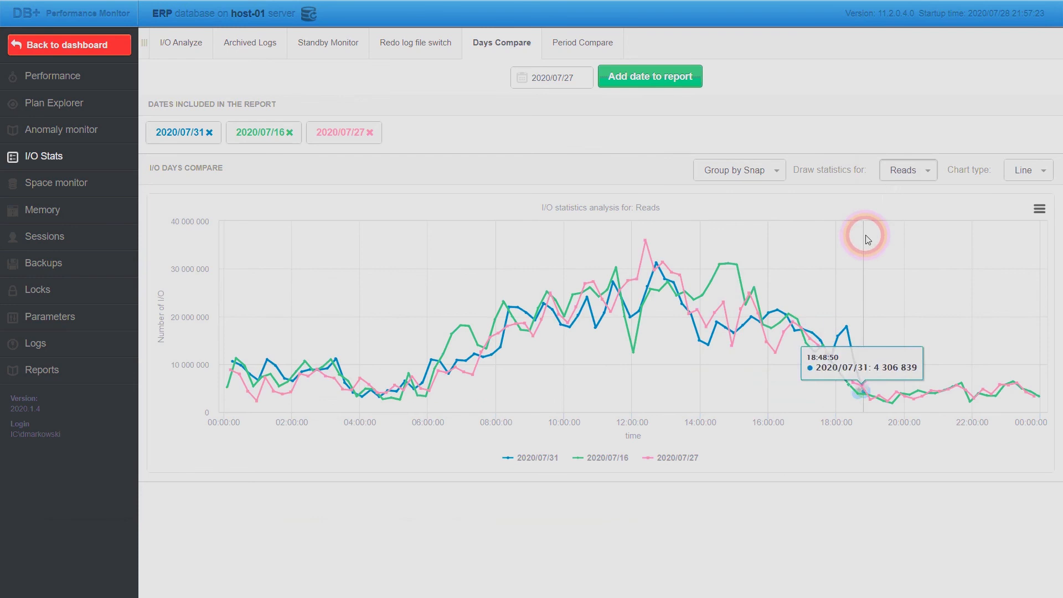